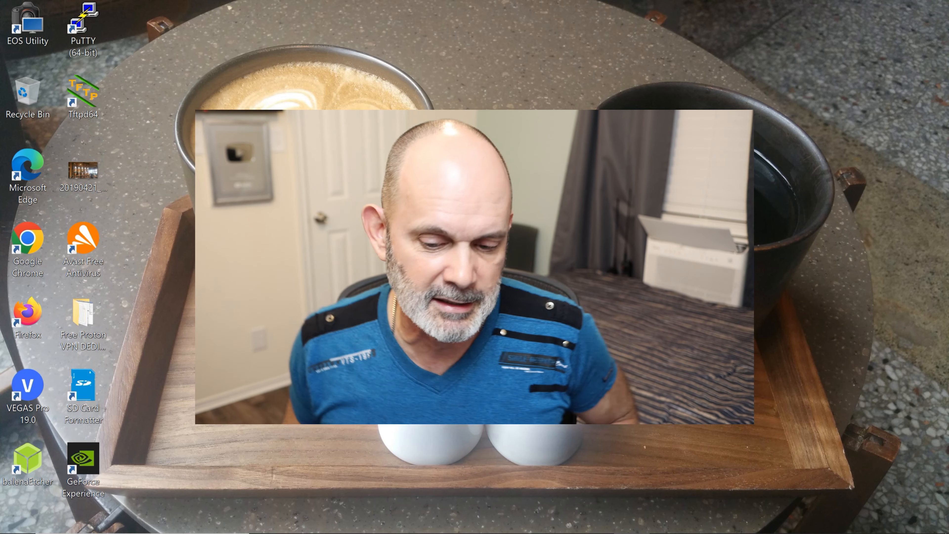
- View the viewer-comments screenshot, then close it
mouse_move(522, 532)
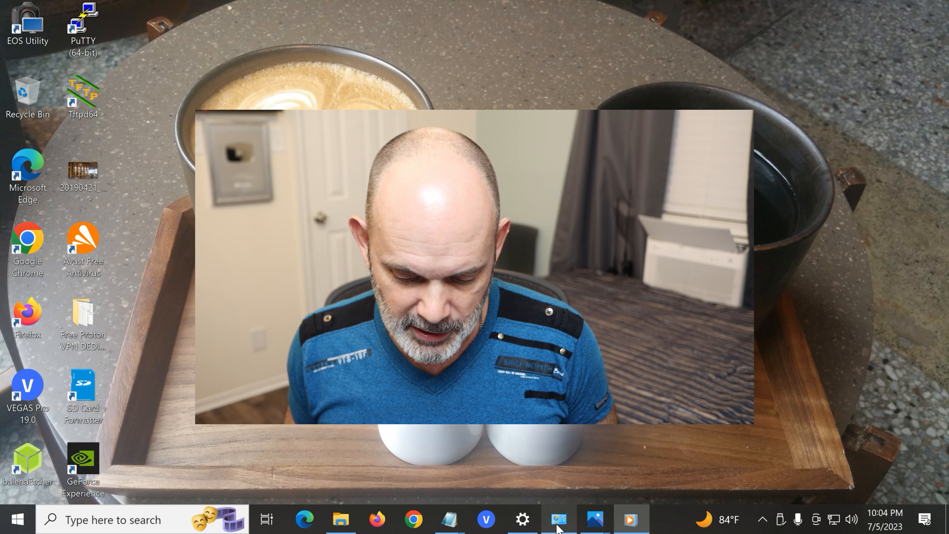
mouse_move(608, 530)
left_click(638, 438)
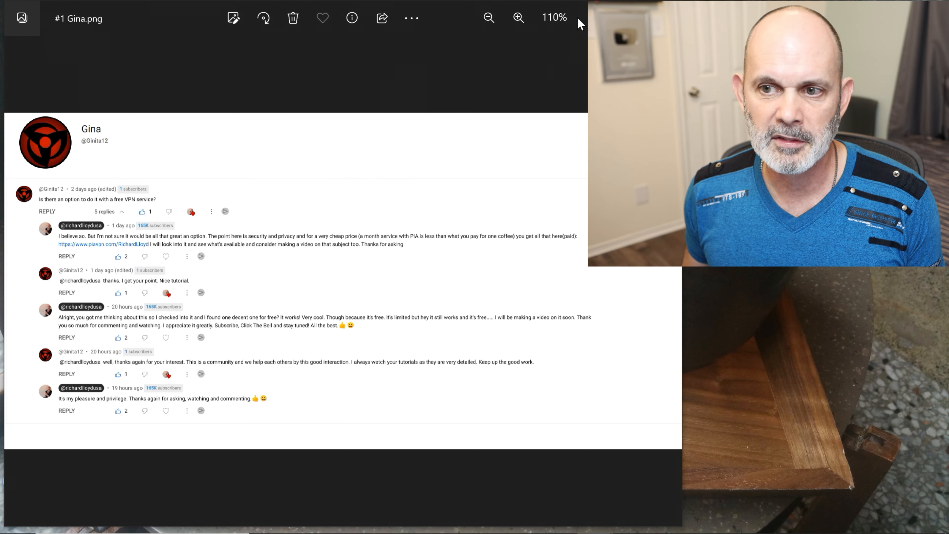
left_click(595, 17)
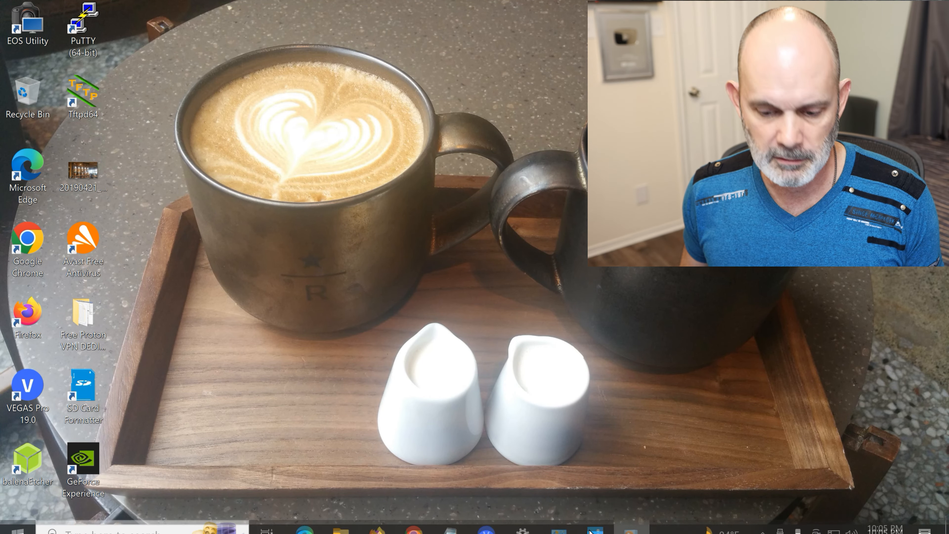
- Show the free-link QR code image, restore Windows Media Player and start the phone recording
mouse_move(590, 528)
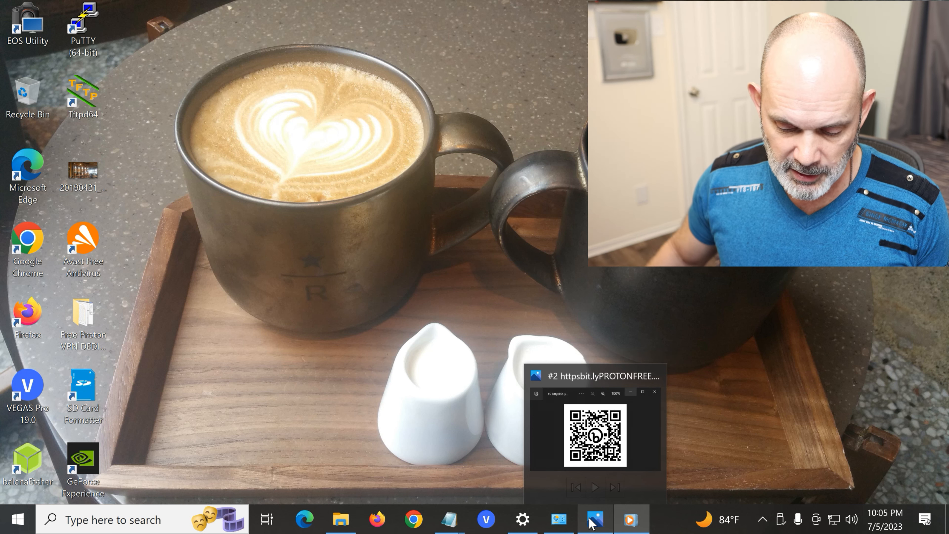
left_click(592, 525)
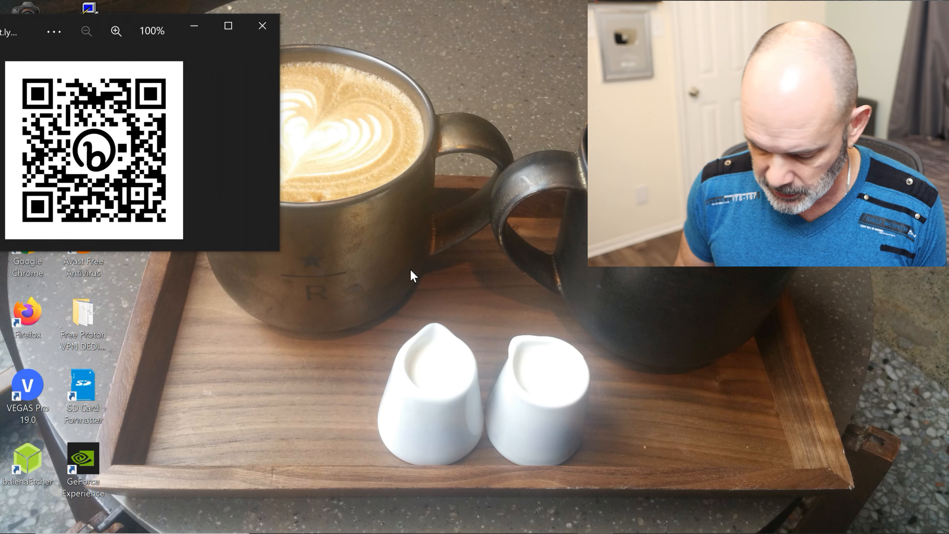
mouse_move(407, 533)
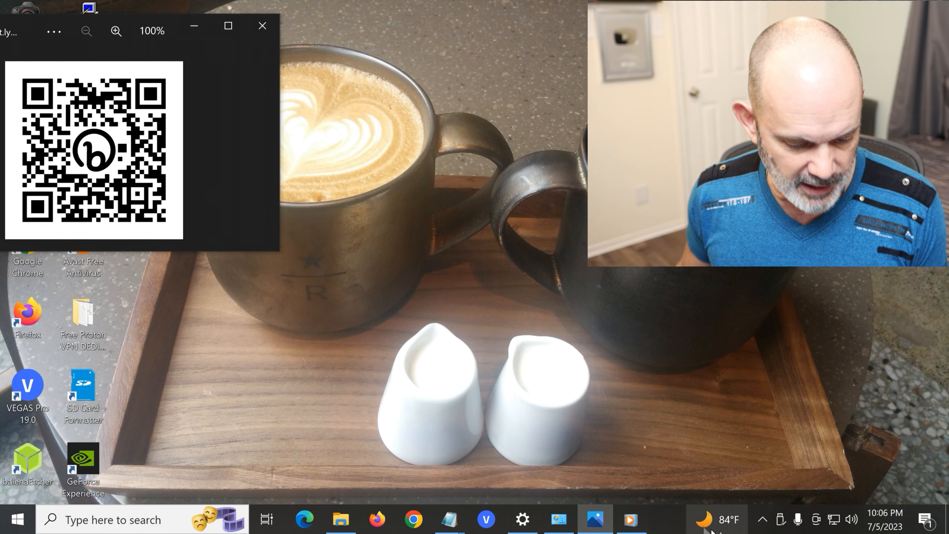
left_click(630, 519)
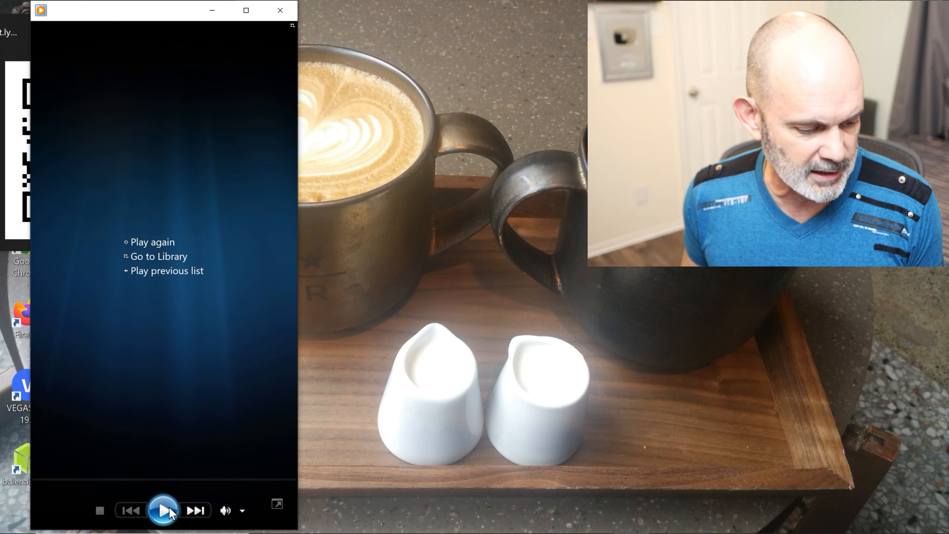
left_click(168, 507)
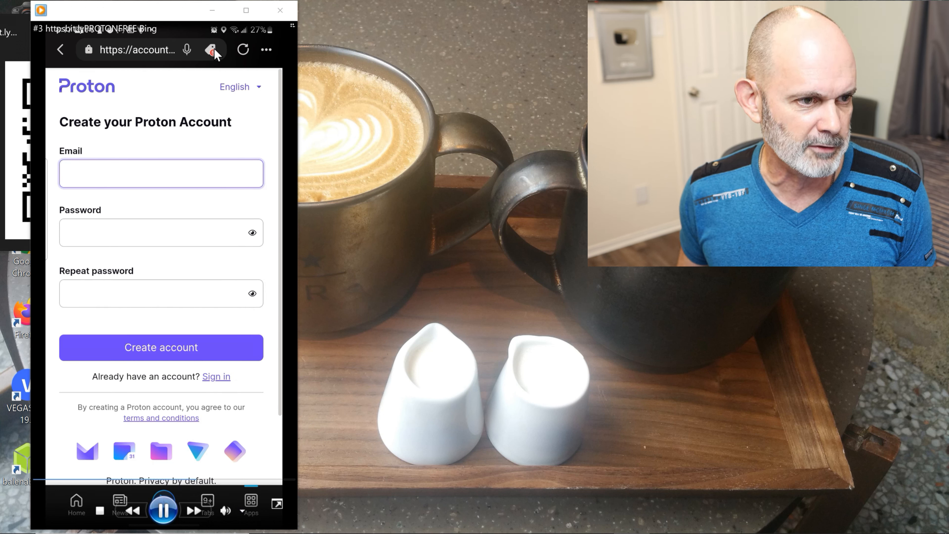
- Minimize the player showing the Proton sign-up recording so the QR code is visible
left_click(205, 7)
mouse_move(555, 532)
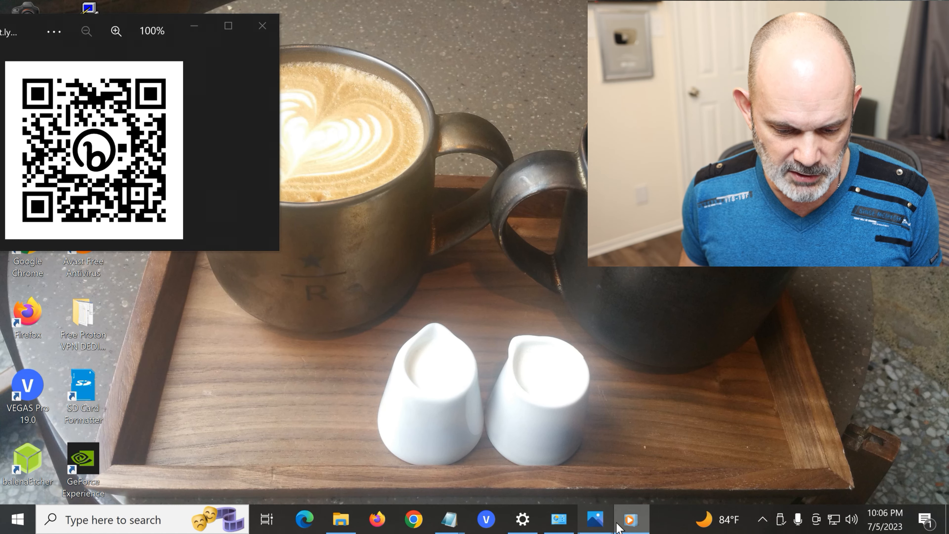
mouse_move(449, 519)
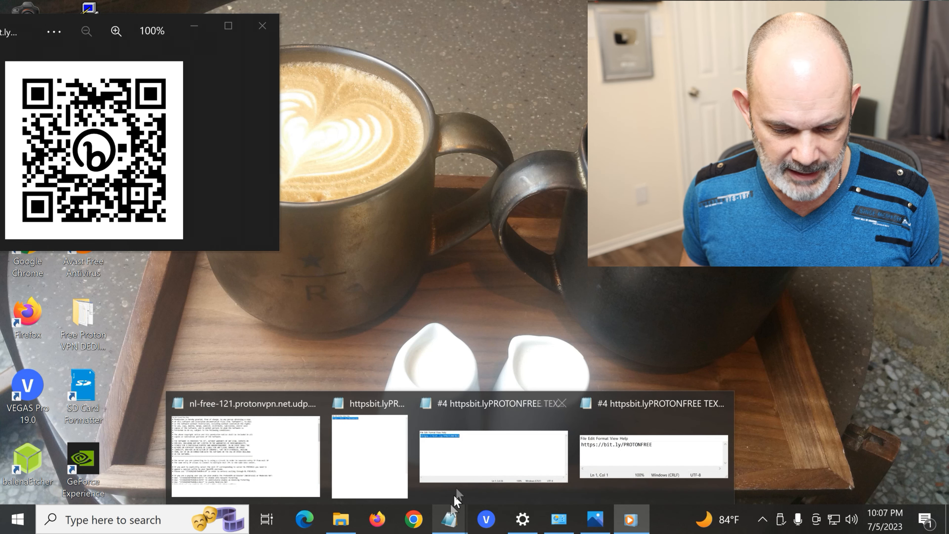
left_click(460, 469)
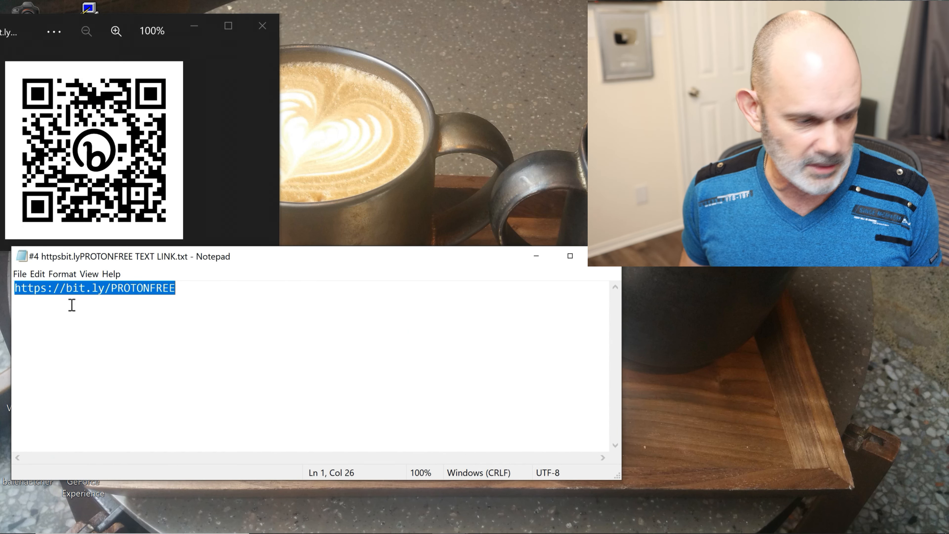
left_click(175, 291)
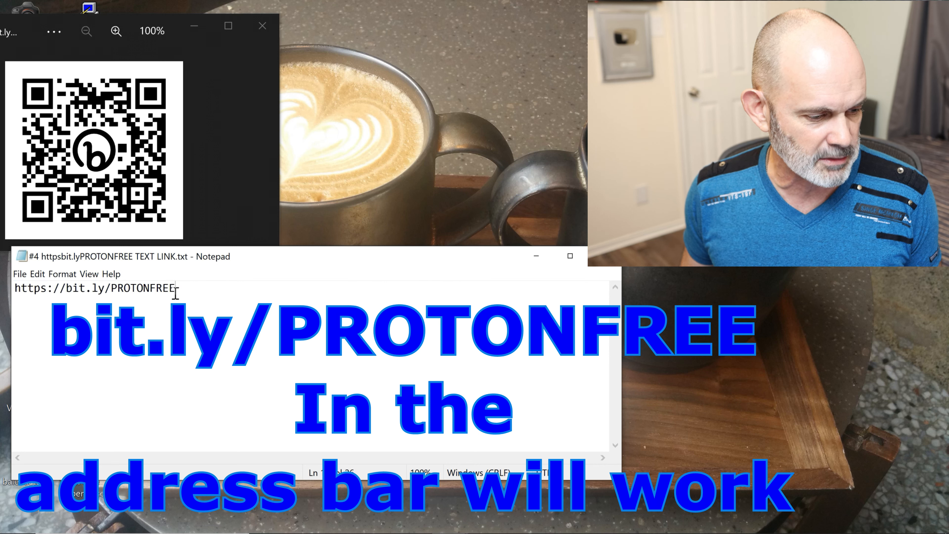
left_click_drag(175, 291, 20, 293)
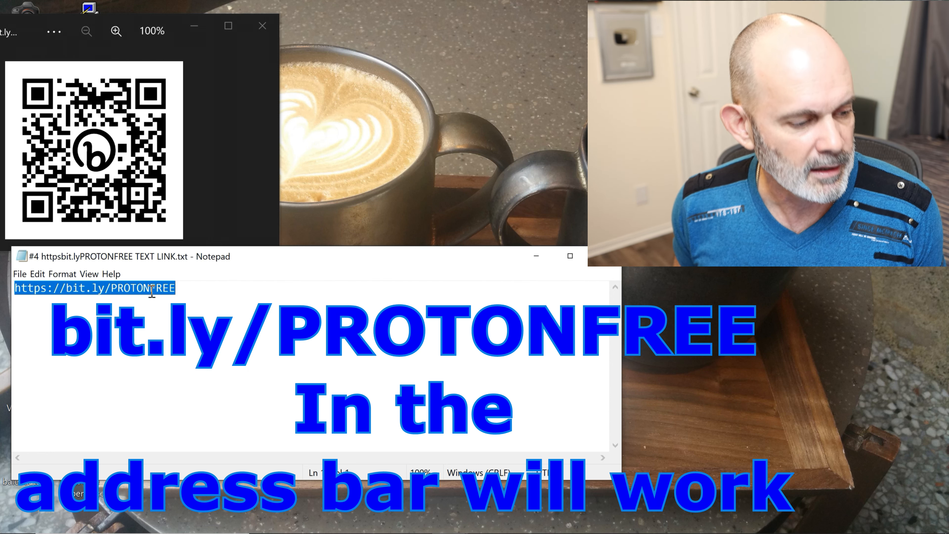
right_click(152, 291)
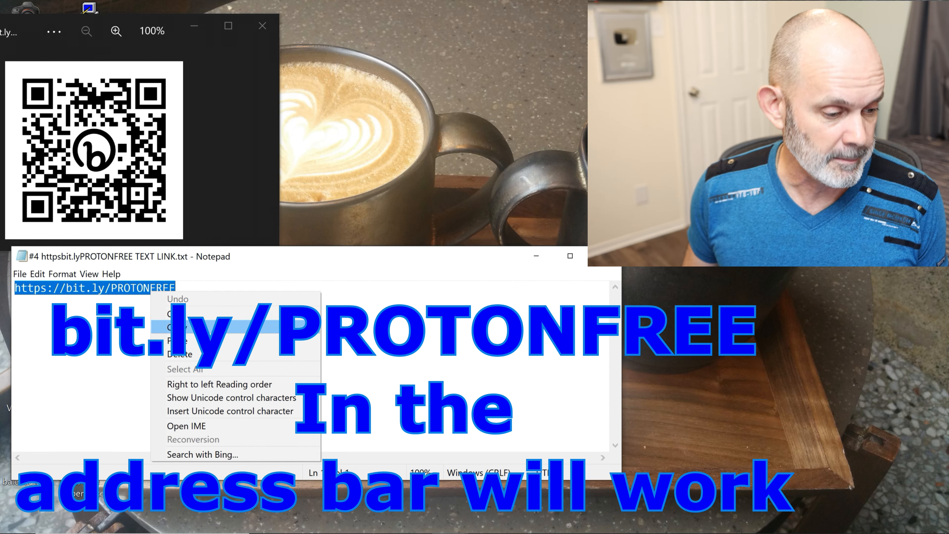
left_click(232, 339)
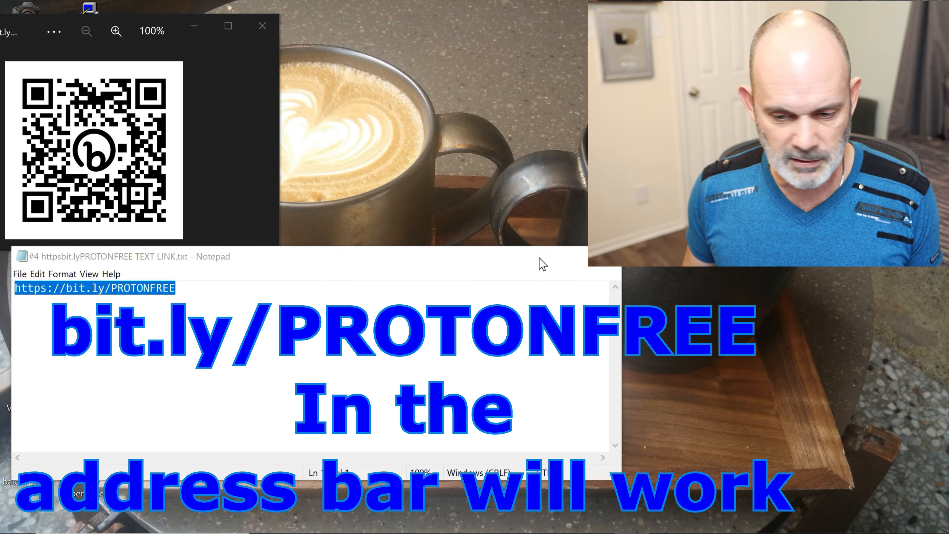
- Minimize Notepad and reposition the QR code window slightly to the right
left_click(537, 256)
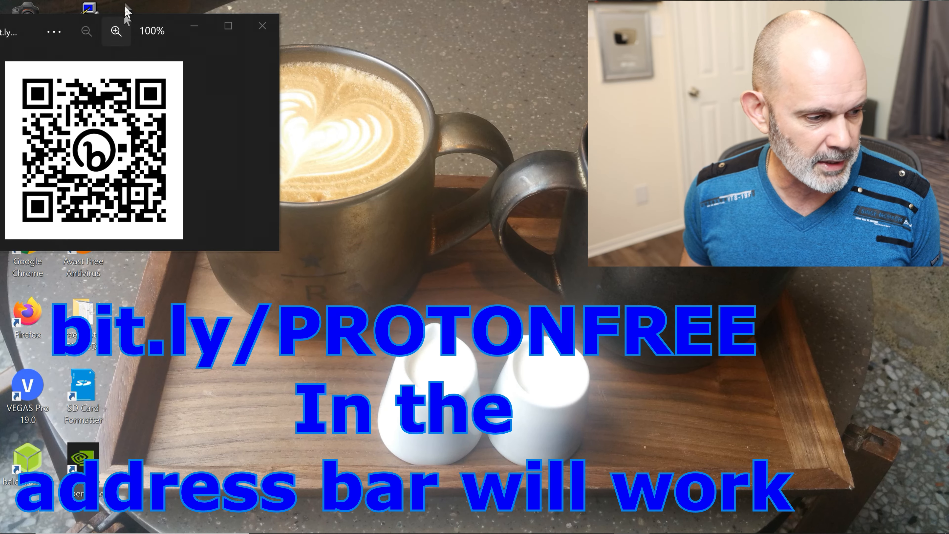
left_click_drag(42, 32, 161, 1)
double_click(154, 6)
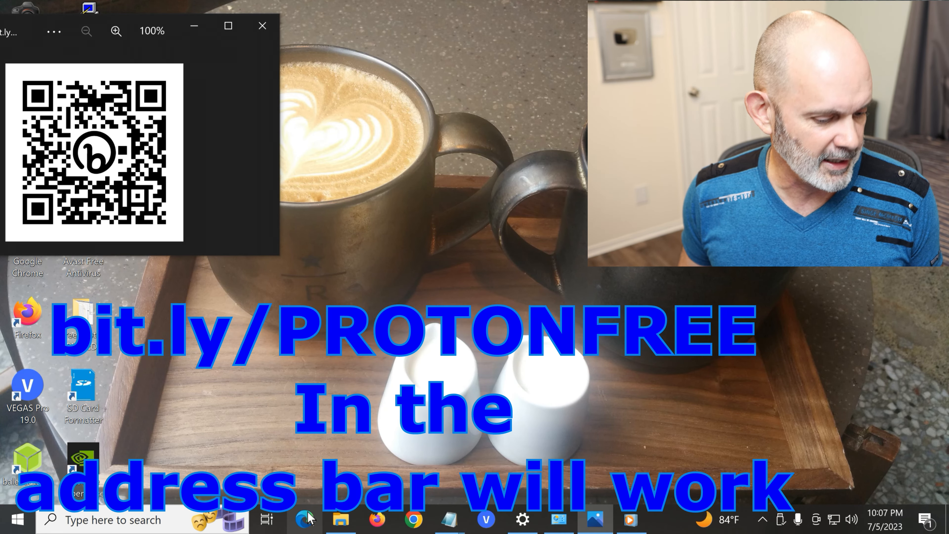
- Paste the copied bit.ly/PROTONFREE link into a new Edge InPrivate window and load it
right_click(305, 519)
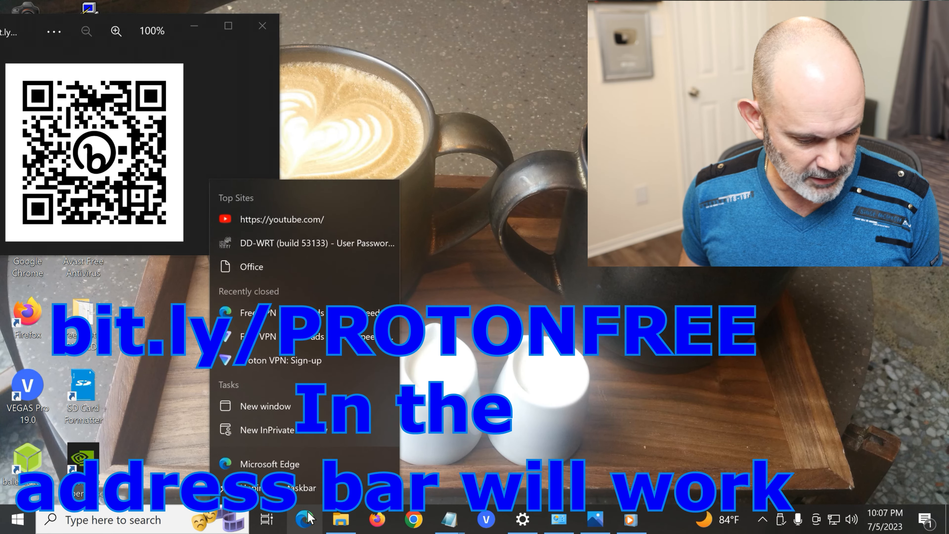
left_click(303, 436)
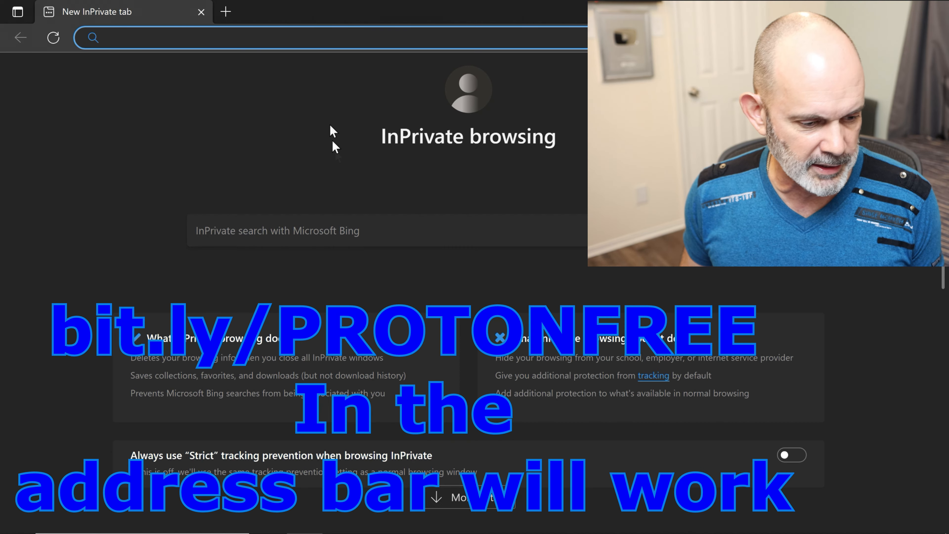
right_click(270, 40)
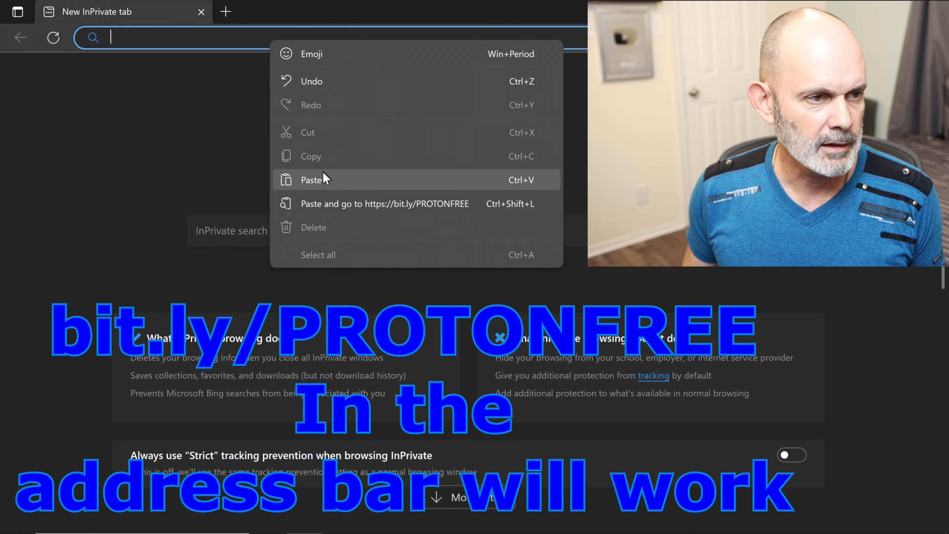
left_click(323, 178)
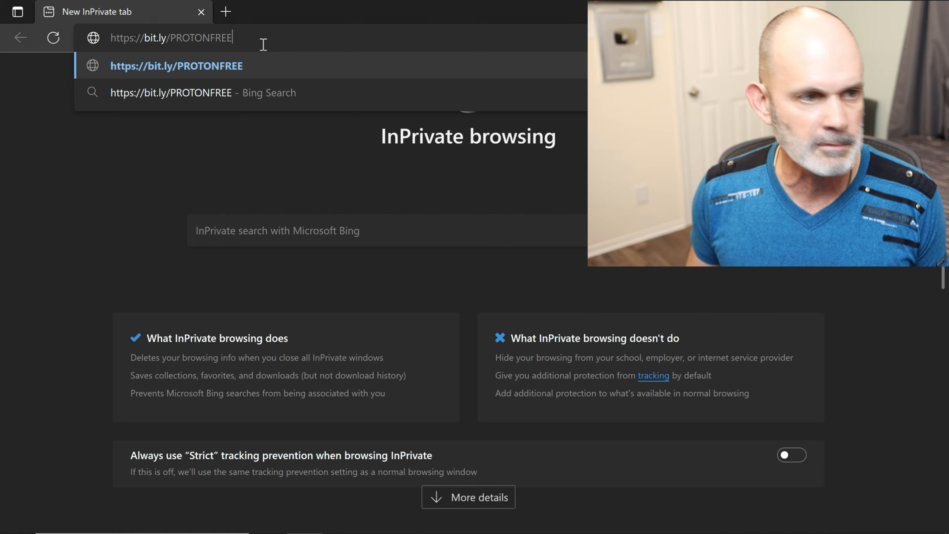
key("Return")
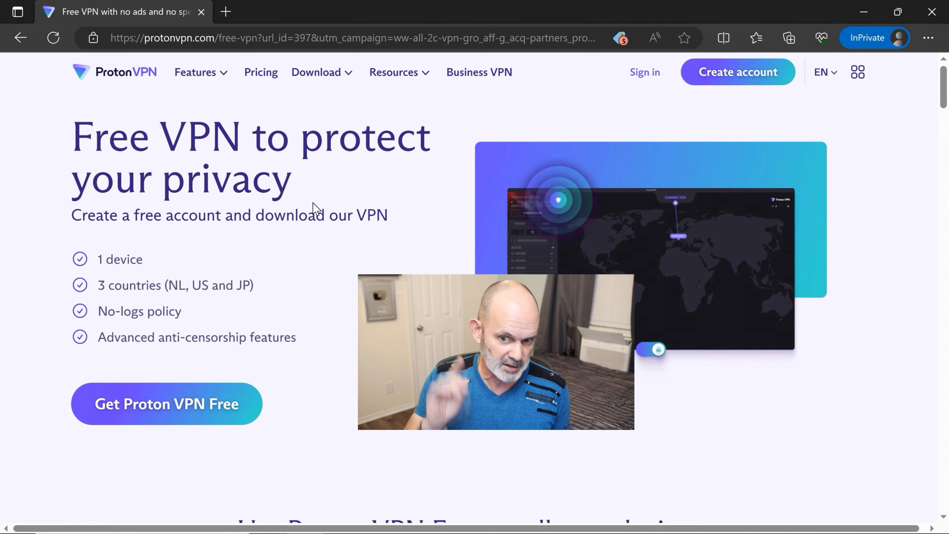
left_click(620, 38)
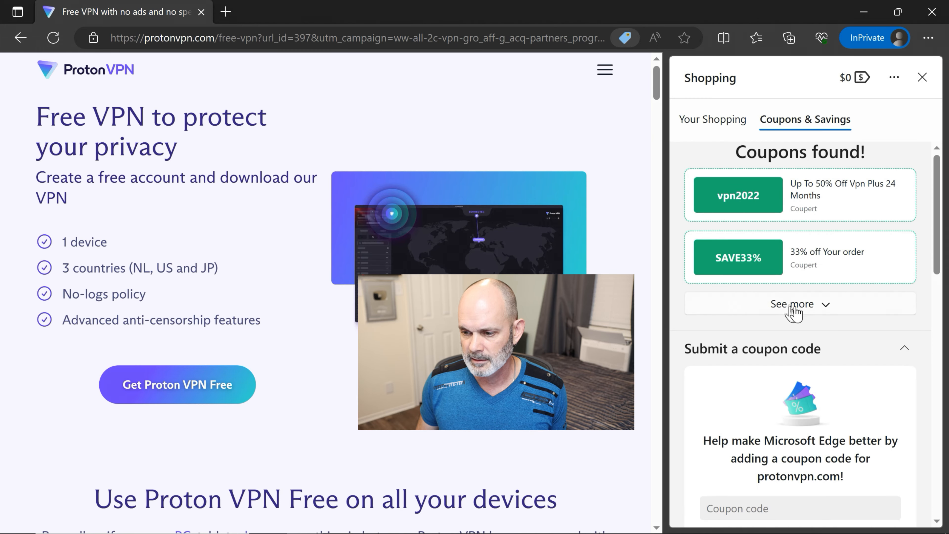
left_click(794, 310)
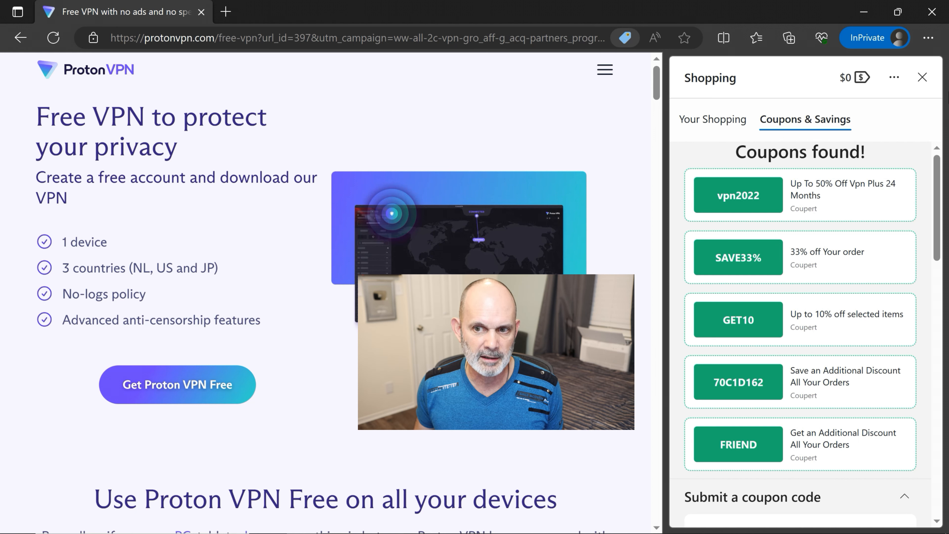
left_click(922, 77)
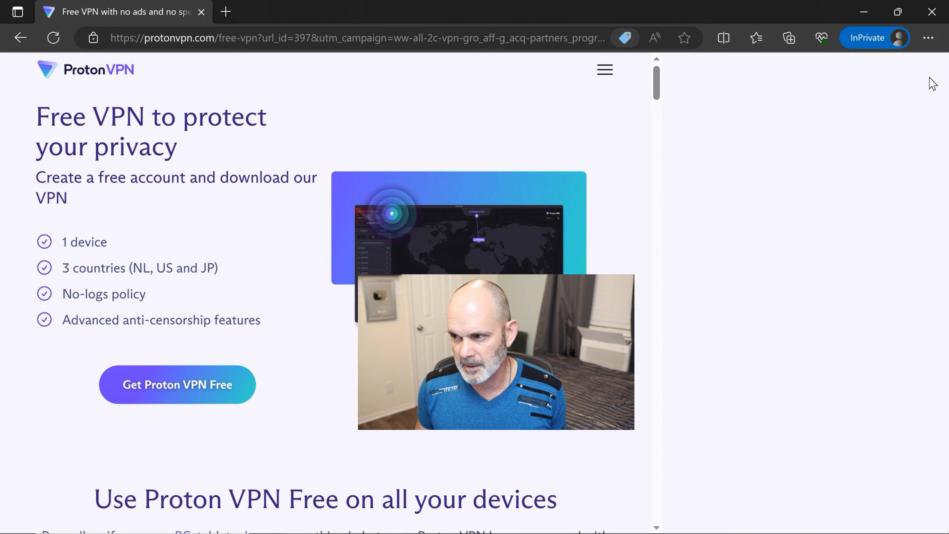
scroll(226, 366, "down", 2)
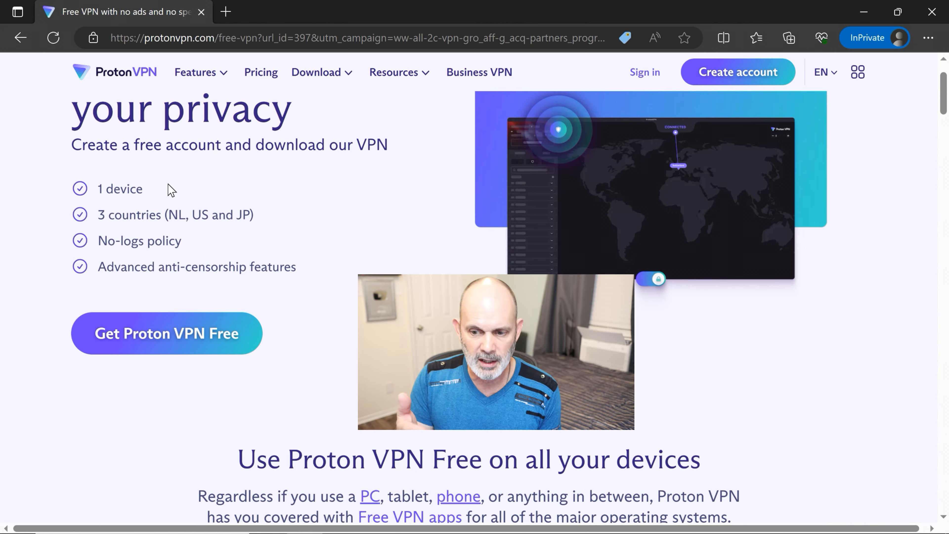
scroll(167, 190, "down", 4)
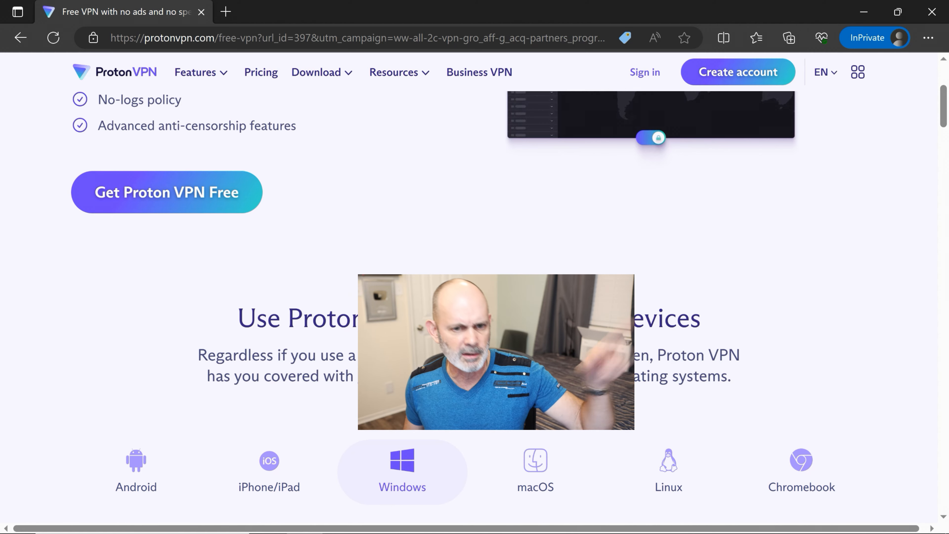
scroll(384, 261, "down", 2)
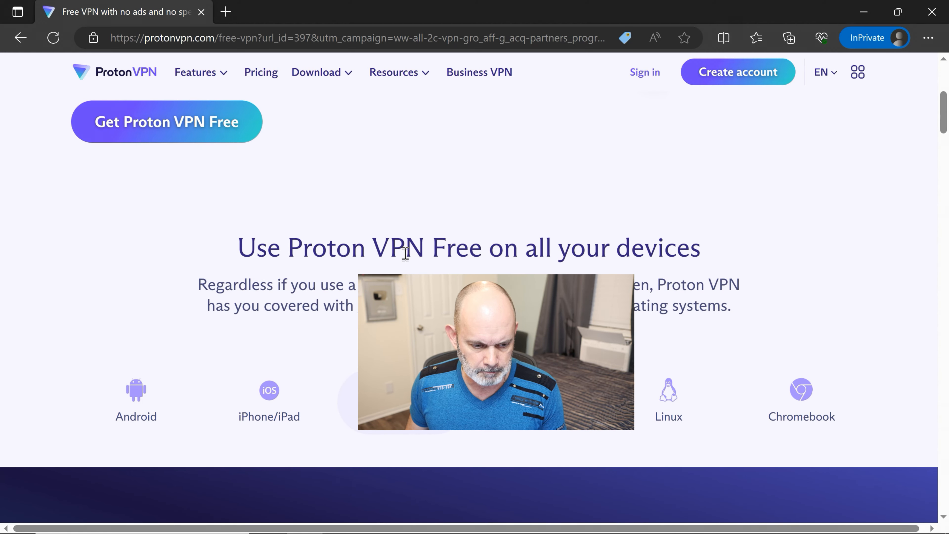
scroll(403, 259, "down", 10)
scroll(430, 248, "down", 3)
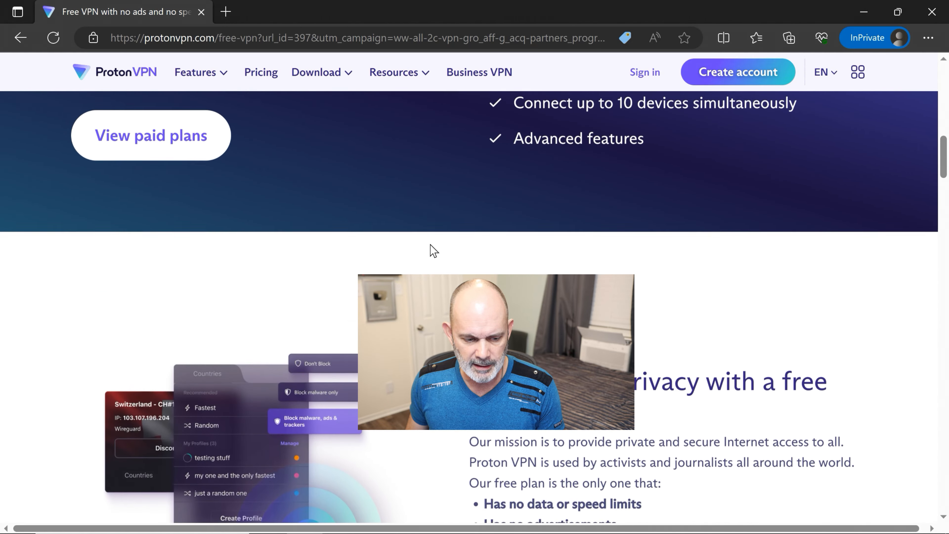
scroll(430, 247, "up", 4)
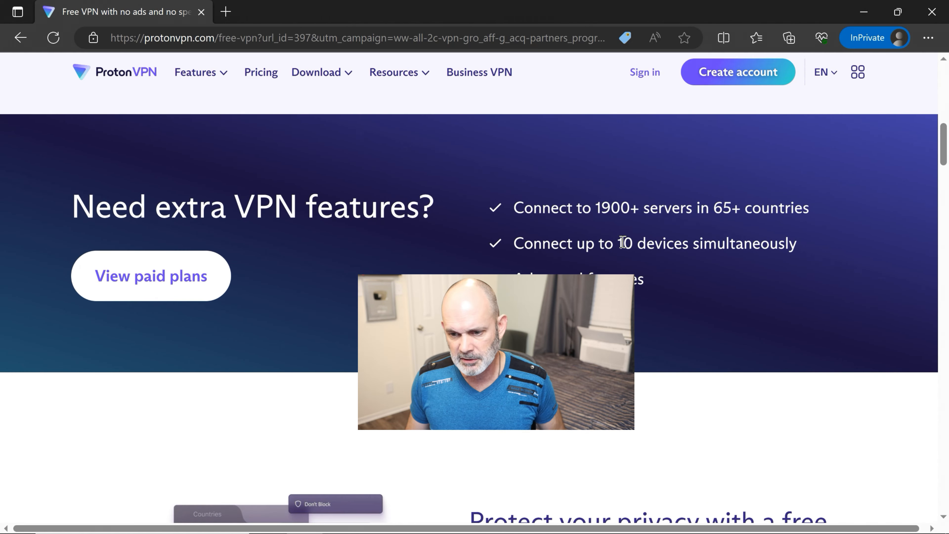
scroll(622, 243, "up", 13)
scroll(622, 245, "up", 2)
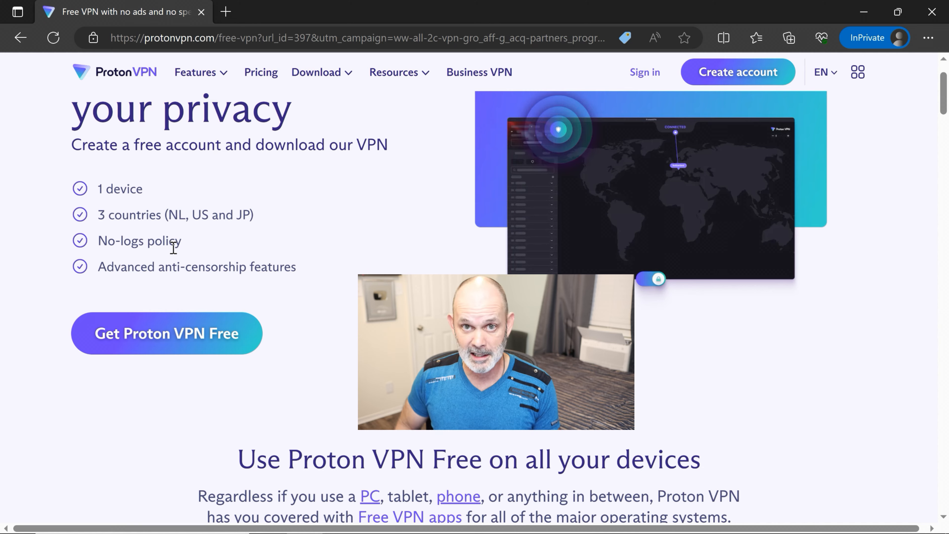
scroll(248, 246, "down", 2)
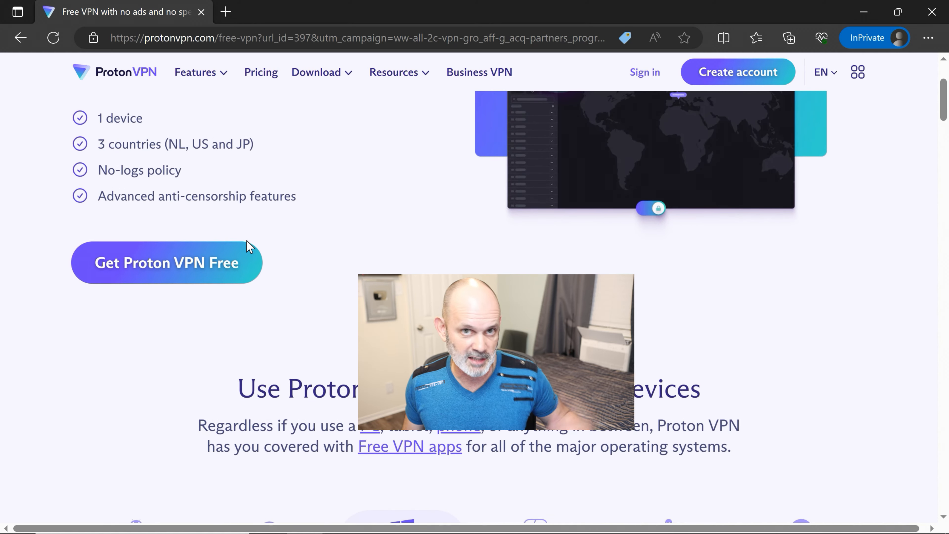
scroll(239, 194, "down", 4)
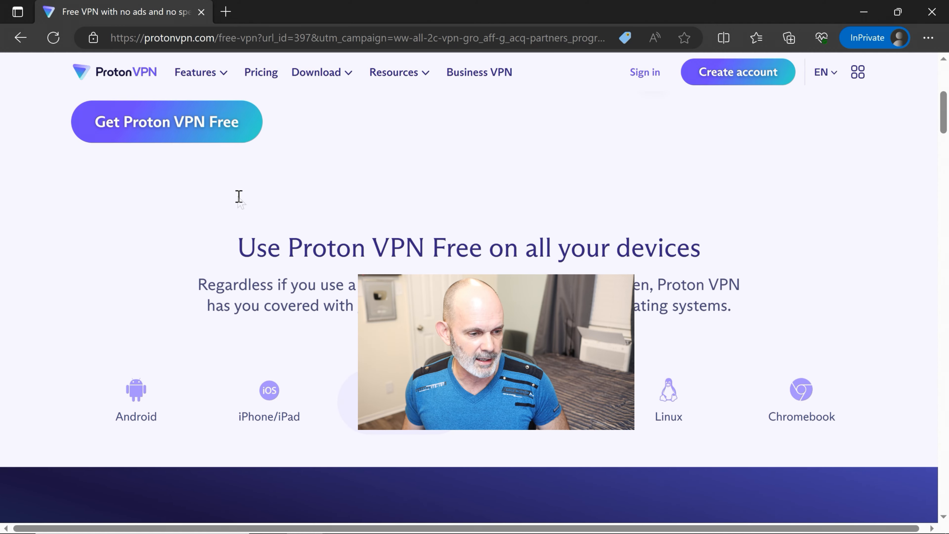
scroll(241, 202, "down", 8)
scroll(245, 206, "up", 5)
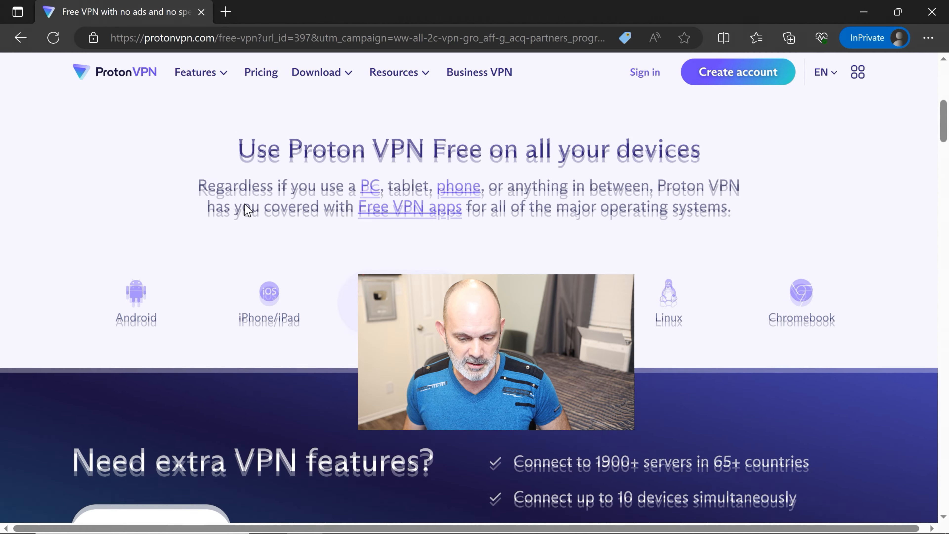
scroll(245, 204, "up", 10)
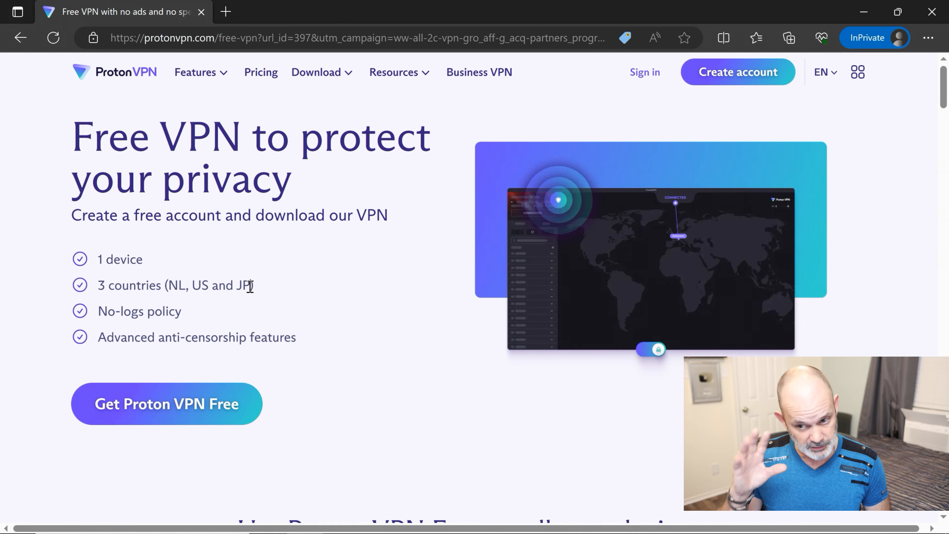
scroll(250, 285, "down", 5)
scroll(258, 328, "down", 4)
scroll(259, 333, "down", 6)
scroll(259, 332, "up", 2)
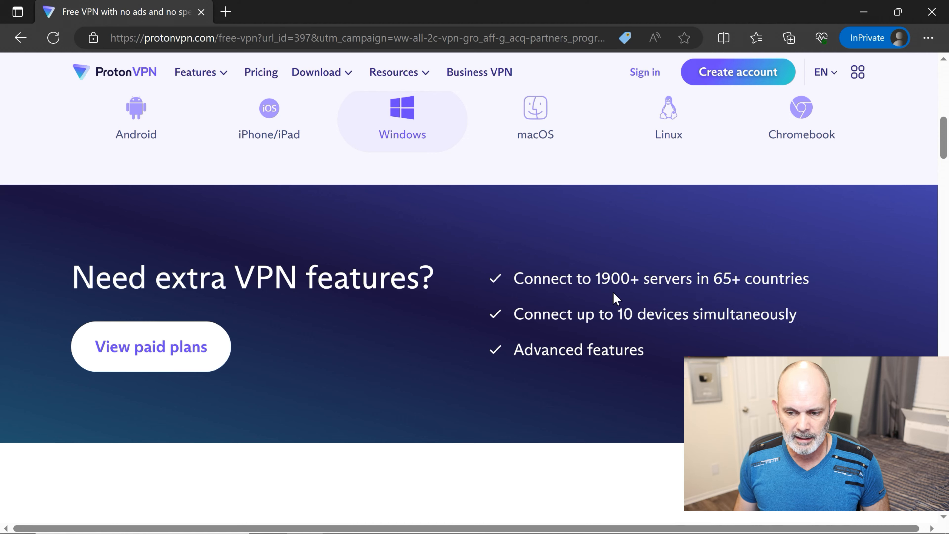
scroll(617, 289, "down", 2)
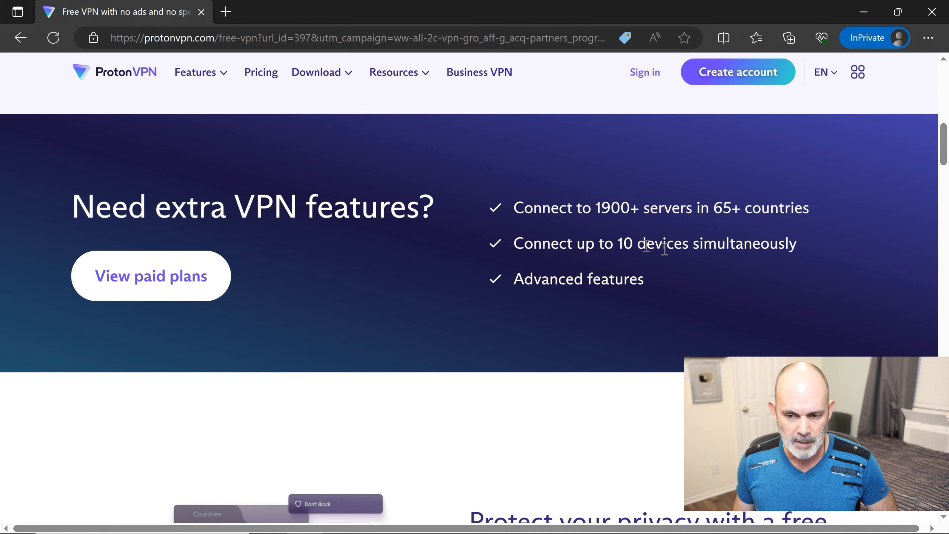
scroll(668, 323, "down", 4)
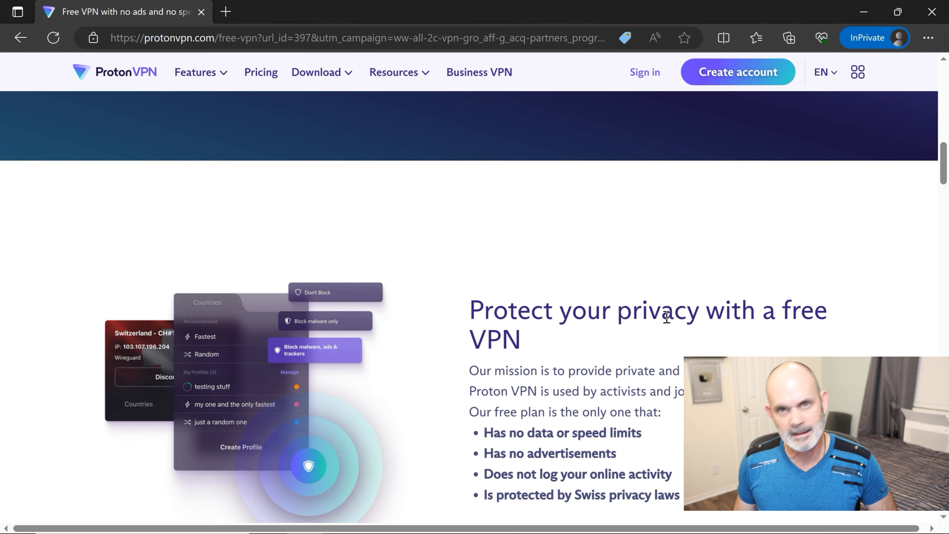
scroll(666, 317, "down", 3)
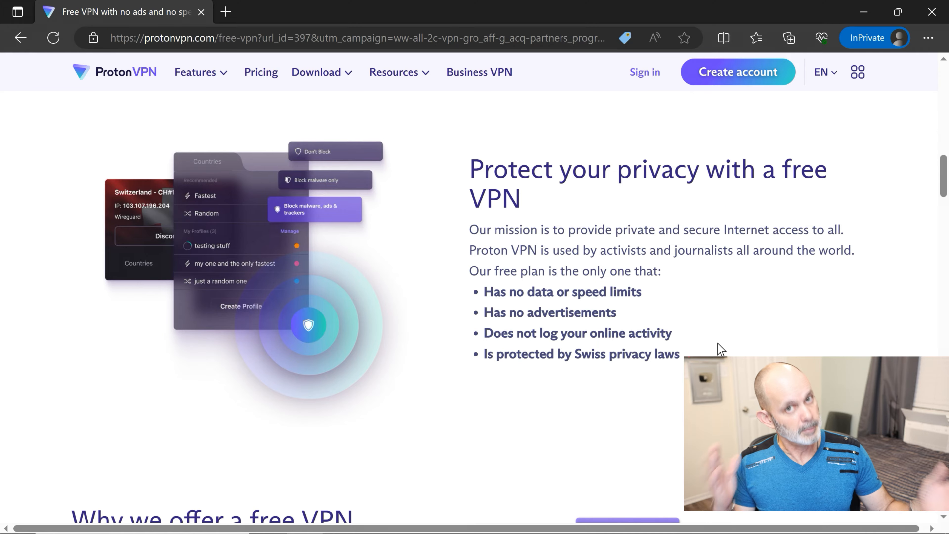
scroll(718, 342, "up", 1)
scroll(717, 343, "down", 3)
scroll(718, 343, "up", 2)
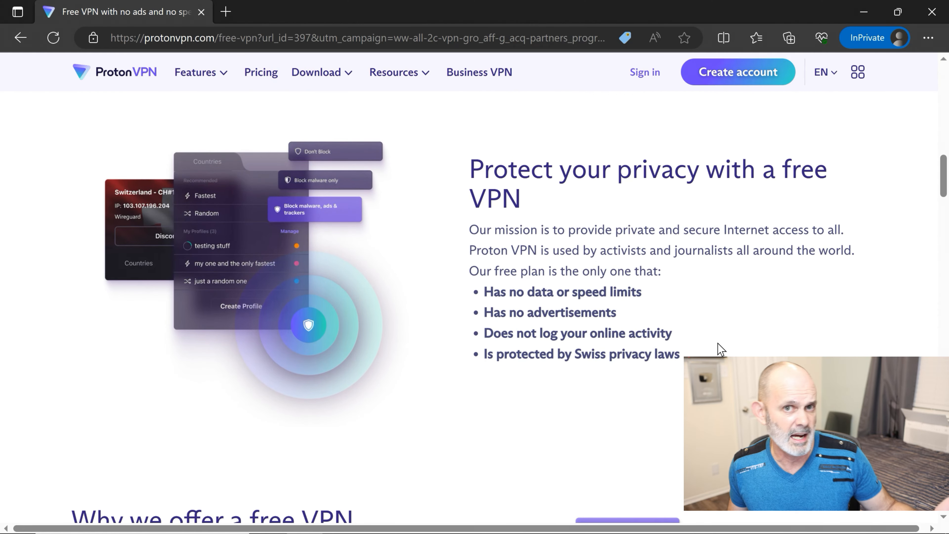
scroll(717, 343, "down", 4)
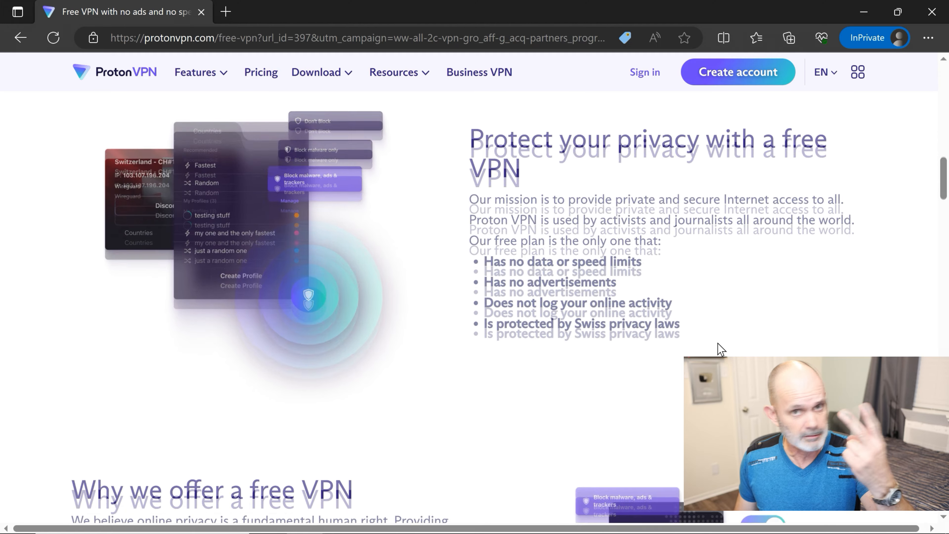
scroll(718, 343, "down", 3)
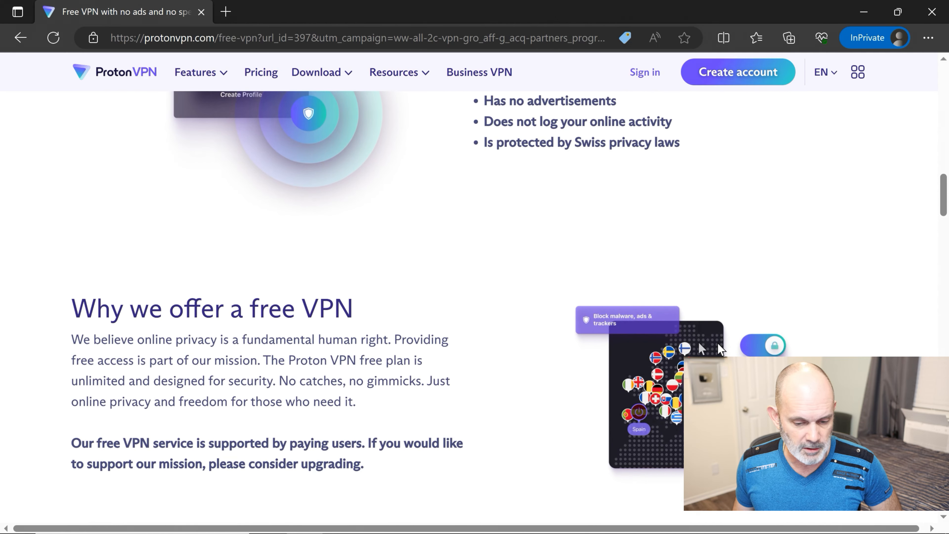
scroll(468, 348, "down", 15)
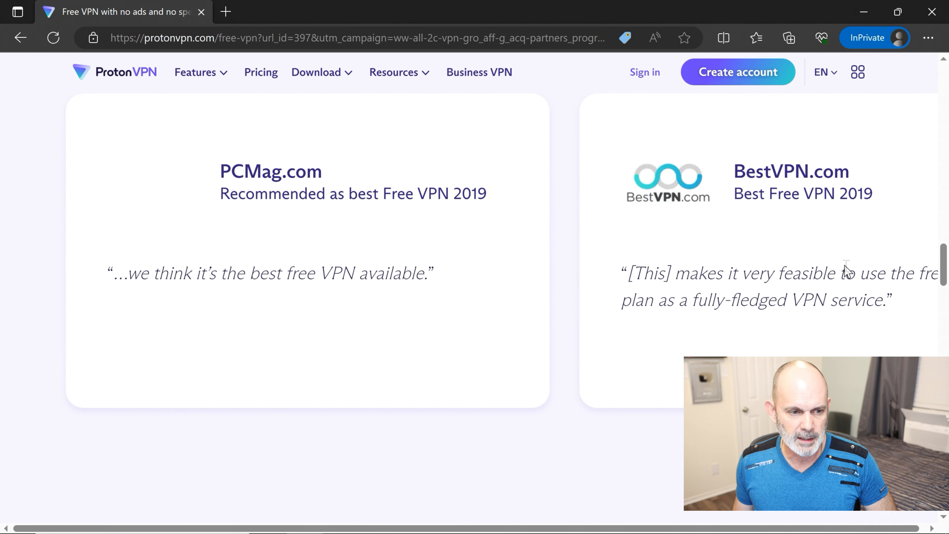
left_click(854, 445)
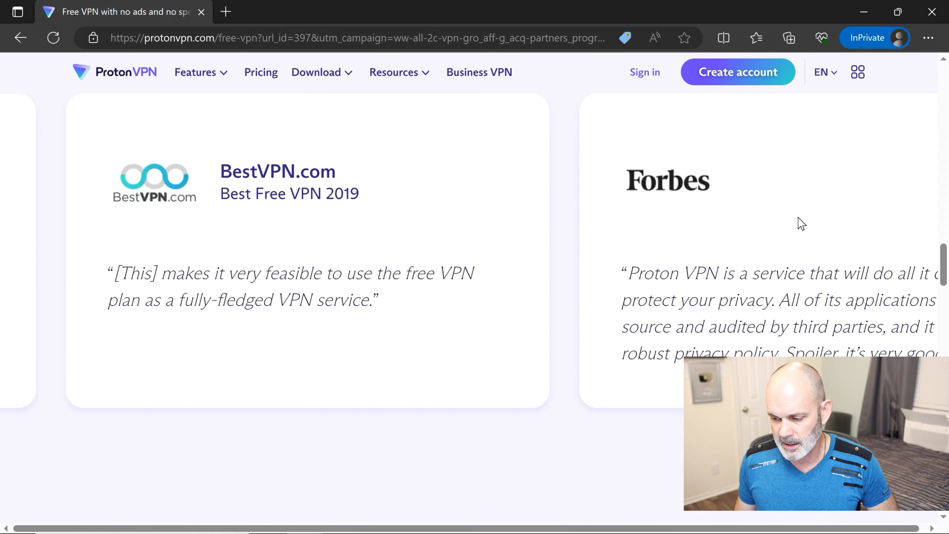
scroll(652, 231, "up", 10)
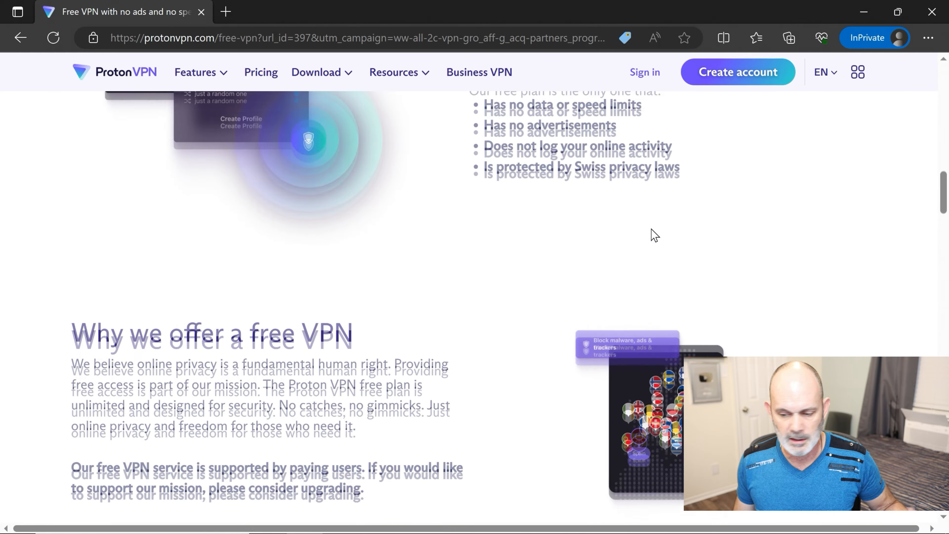
scroll(651, 228, "up", 10)
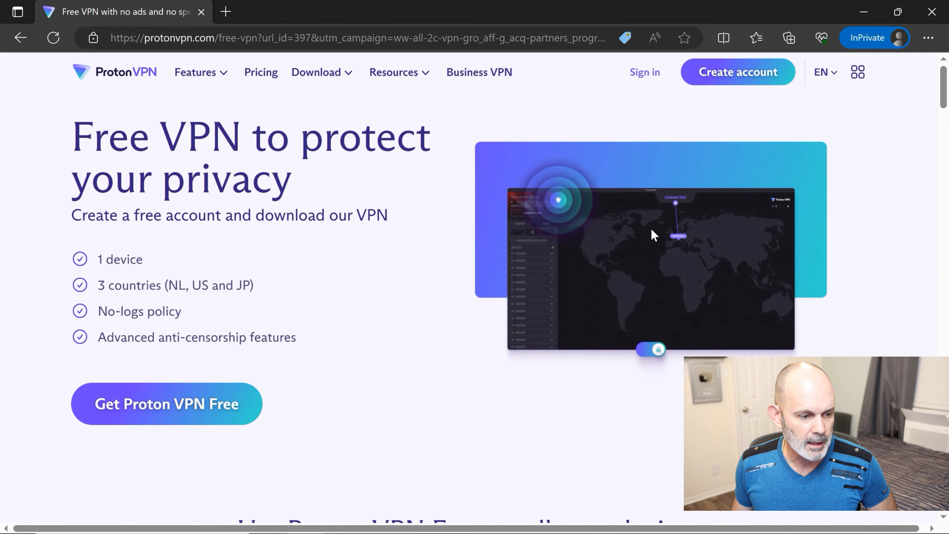
- Start a free Proton VPN account with the 'Get Proton VPN Free' button
left_click(195, 417)
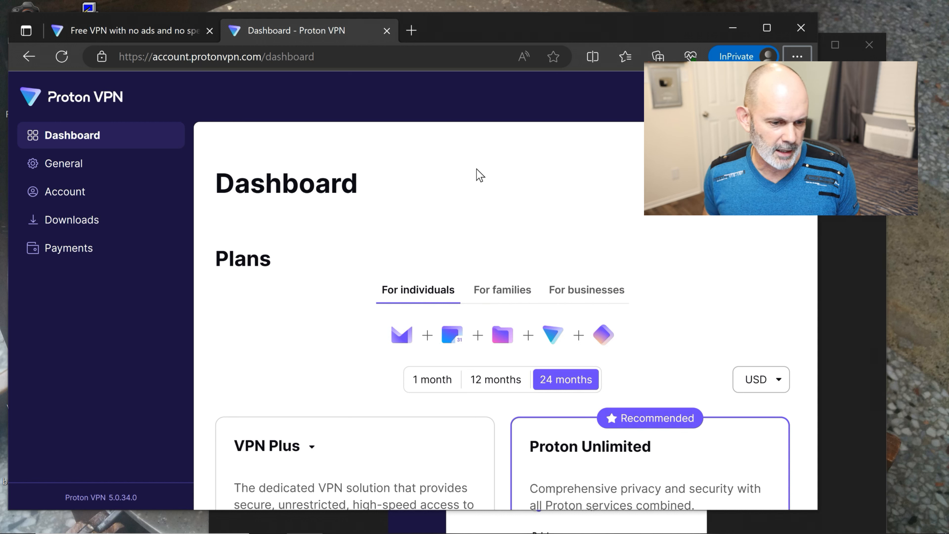
- Go to Downloads, scroll to the OpenVPN configuration files and open the router setup guide
left_click(79, 226)
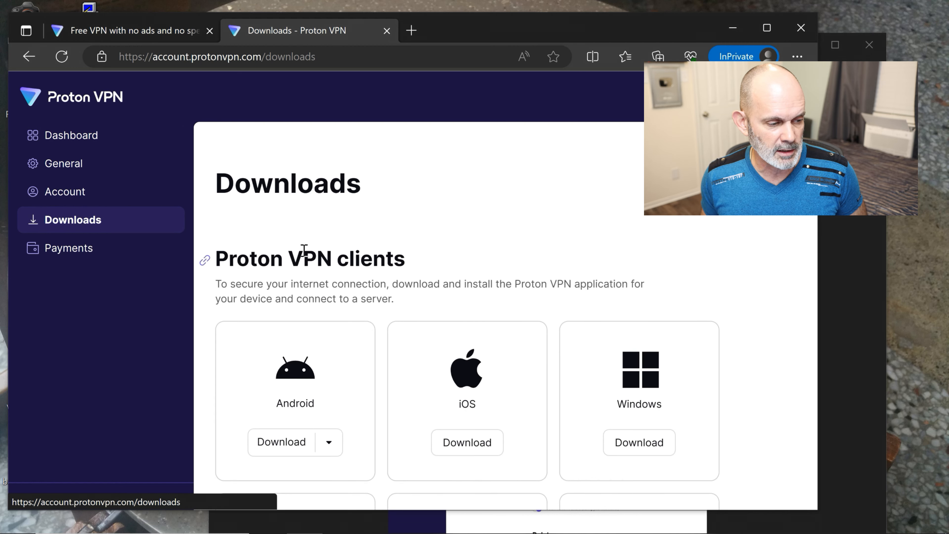
scroll(436, 277, "down", 1)
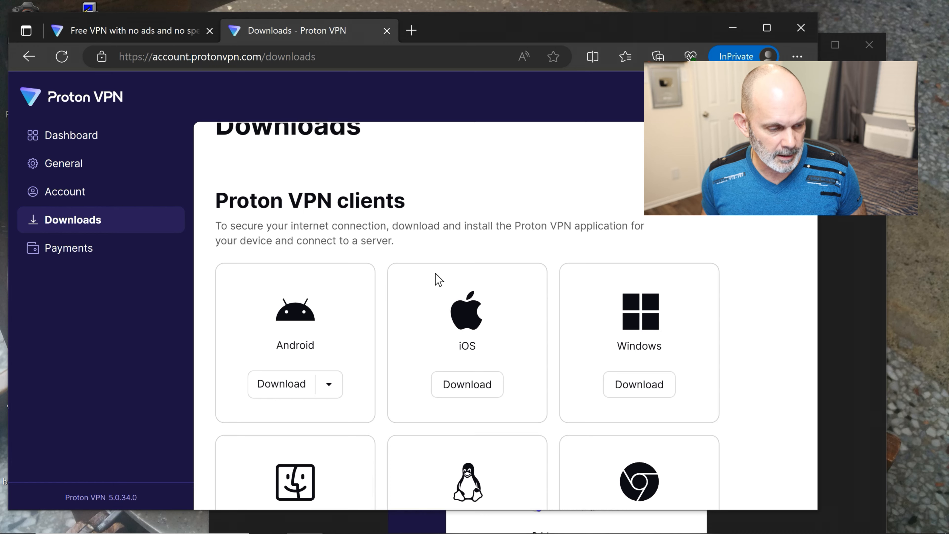
scroll(441, 276, "down", 1)
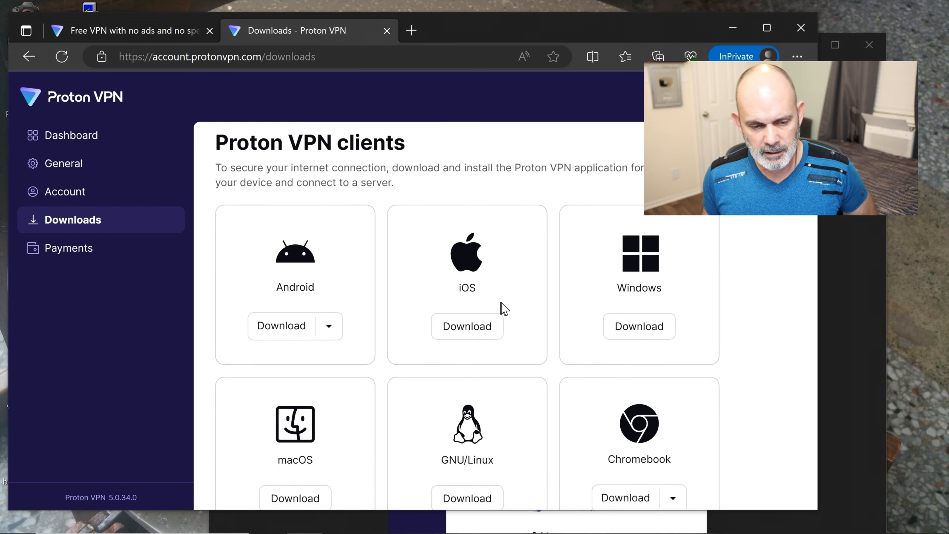
scroll(457, 388, "down", 2)
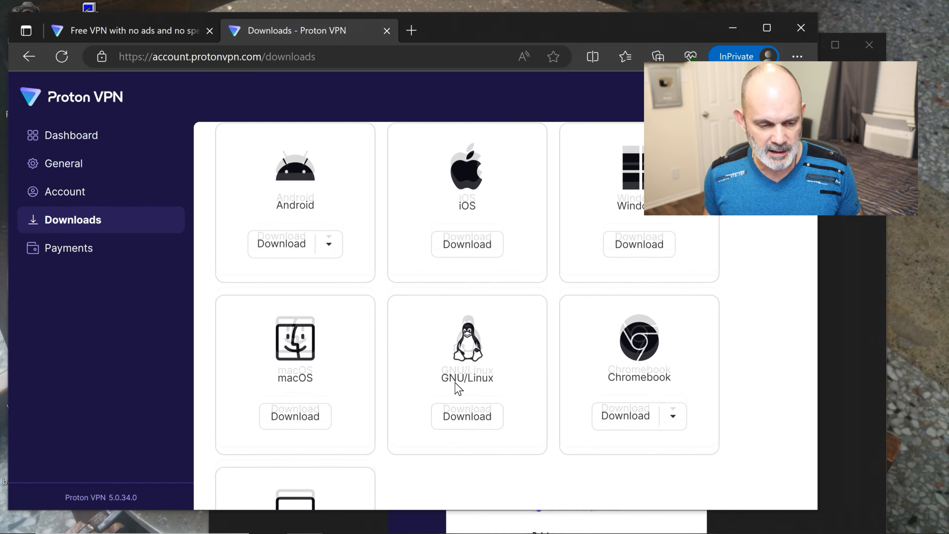
scroll(456, 387, "down", 1)
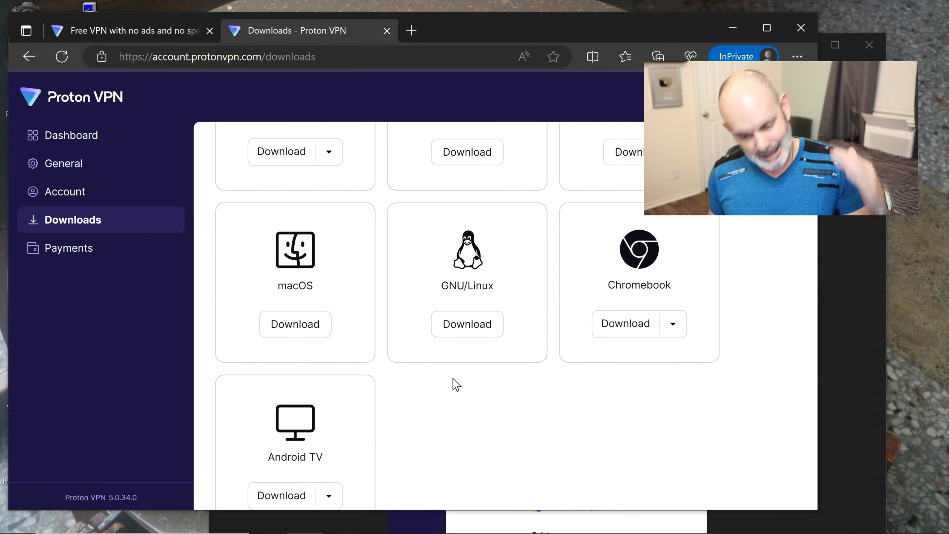
scroll(453, 379, "down", 6)
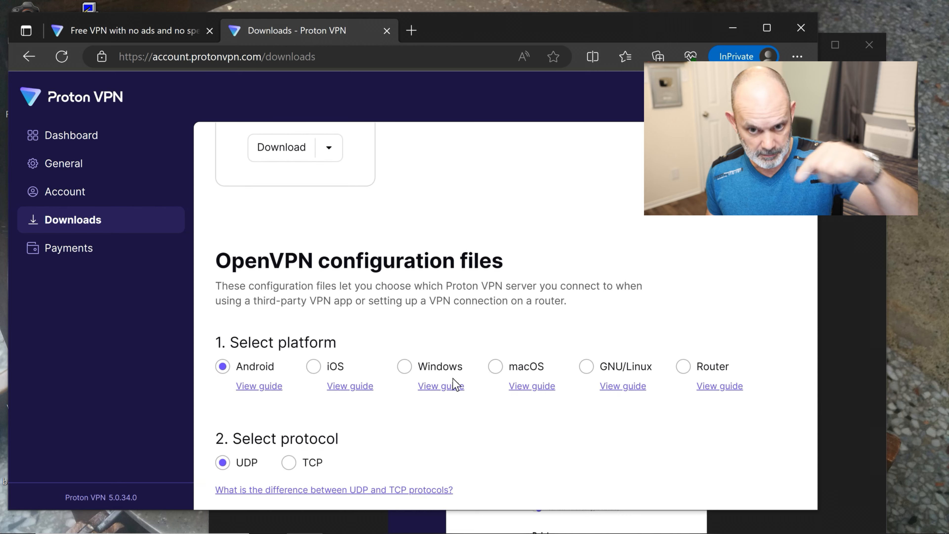
scroll(452, 378, "down", 1)
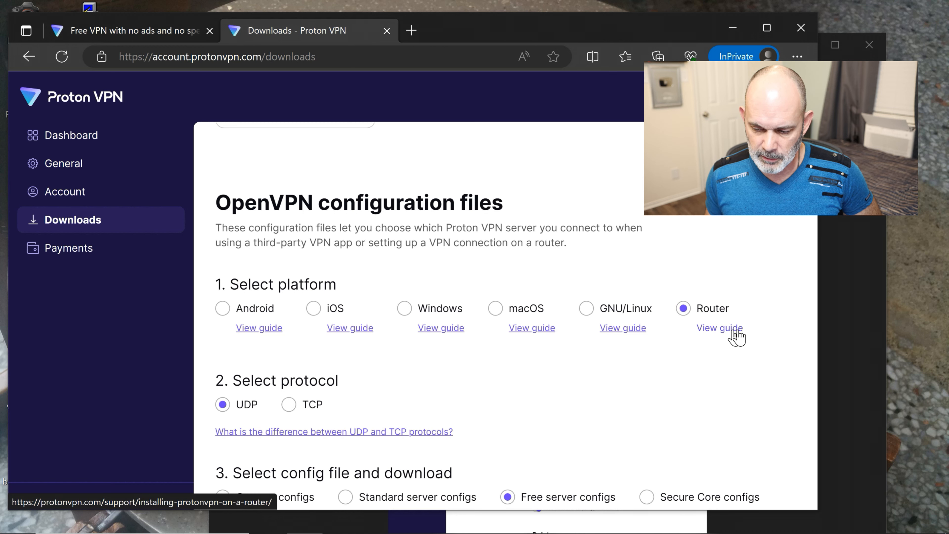
left_click(719, 327)
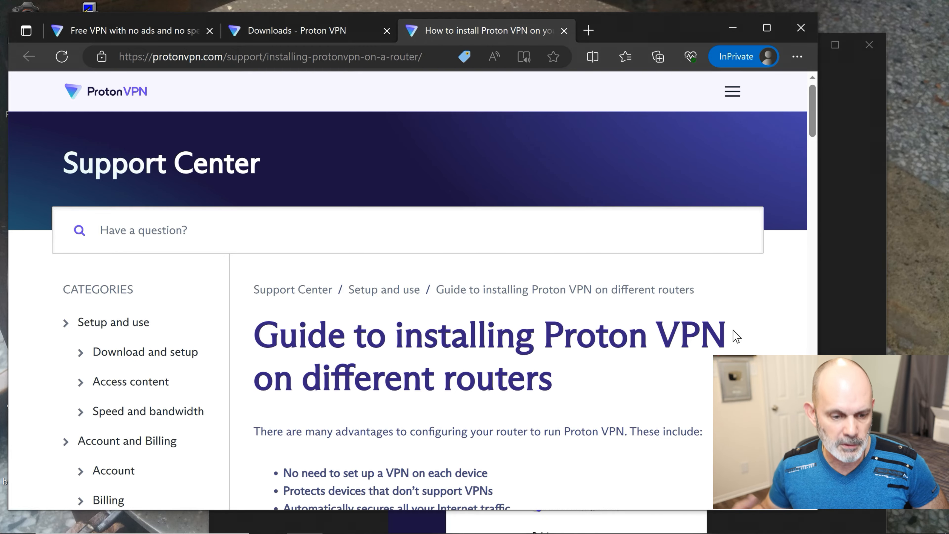
- Find the DD-WRT entry in the router guides list and open its setup guide
scroll(669, 362, "down", 8)
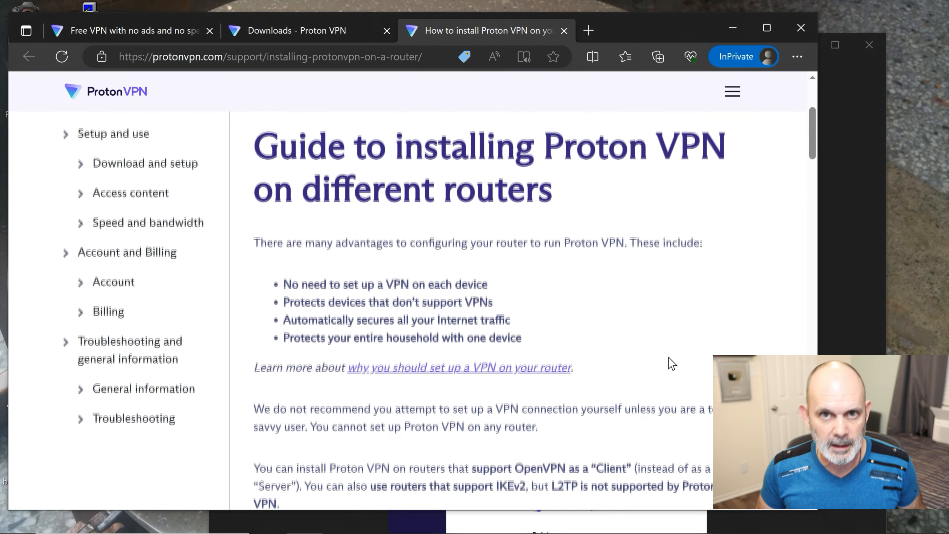
scroll(670, 363, "down", 12)
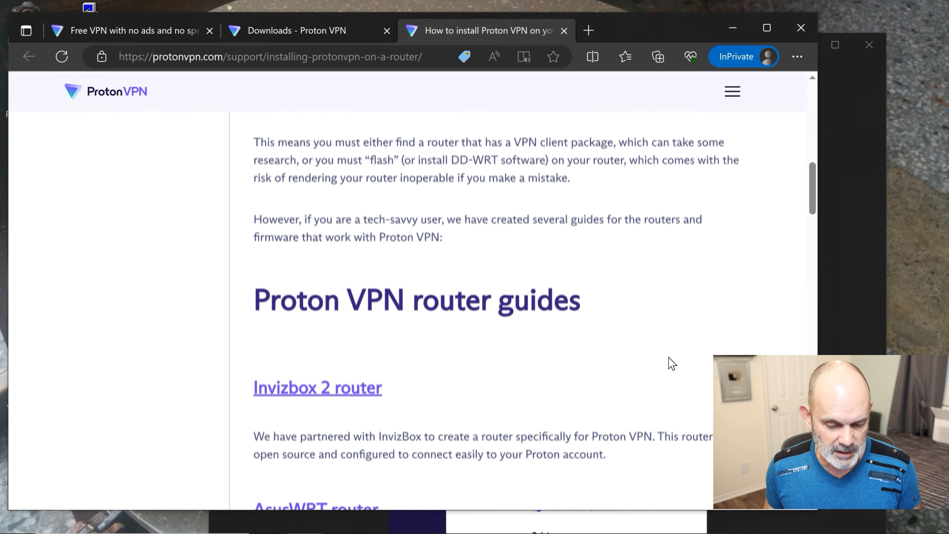
scroll(671, 363, "down", 3)
scroll(672, 363, "up", 20)
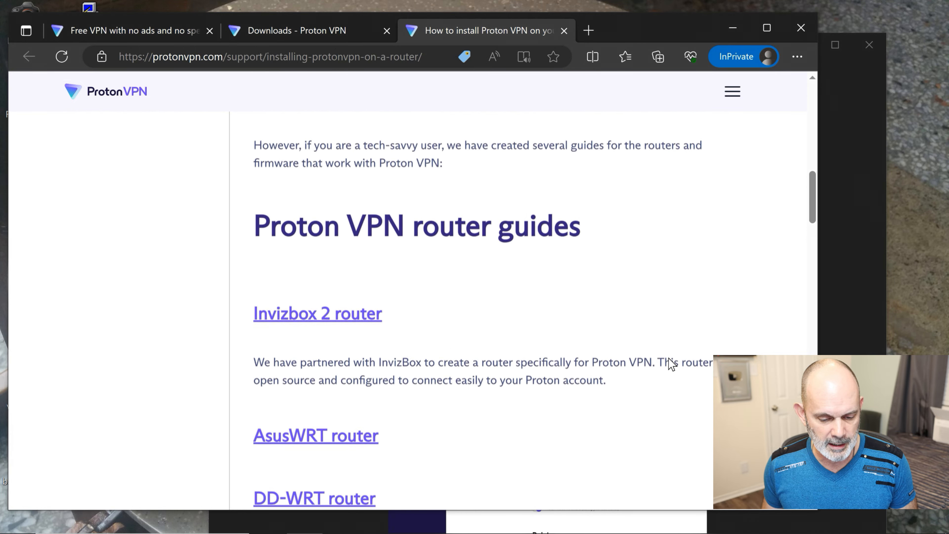
scroll(671, 363, "down", 20)
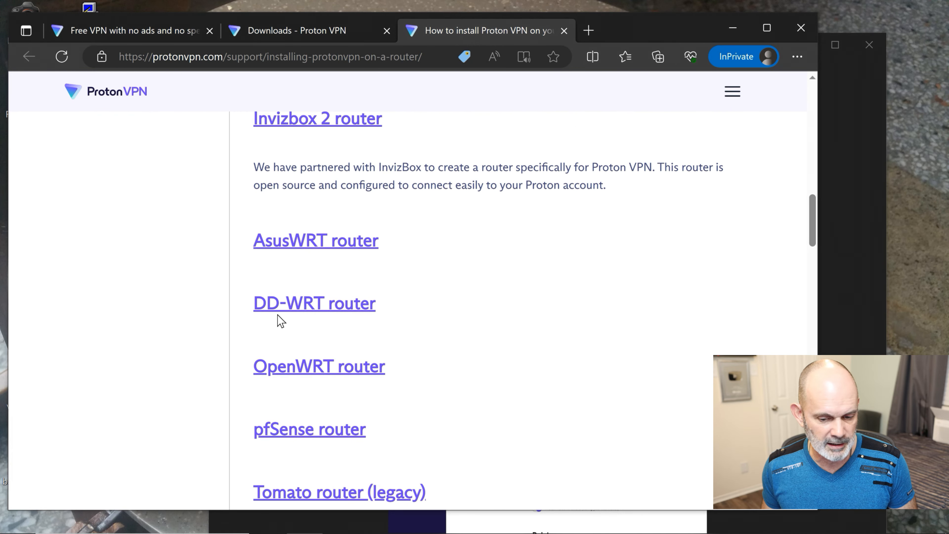
left_click(323, 304)
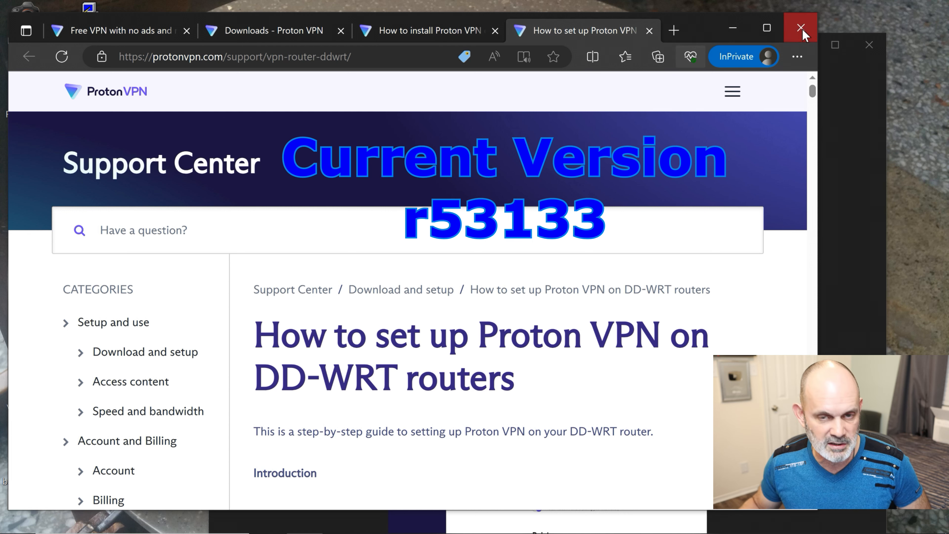
scroll(731, 110, "down", 5)
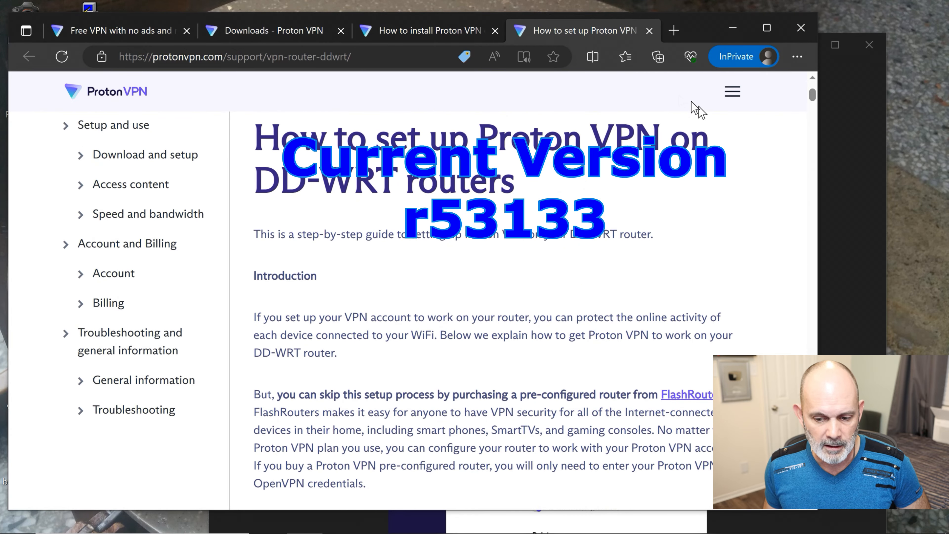
left_click_drag(693, 30, 545, 17)
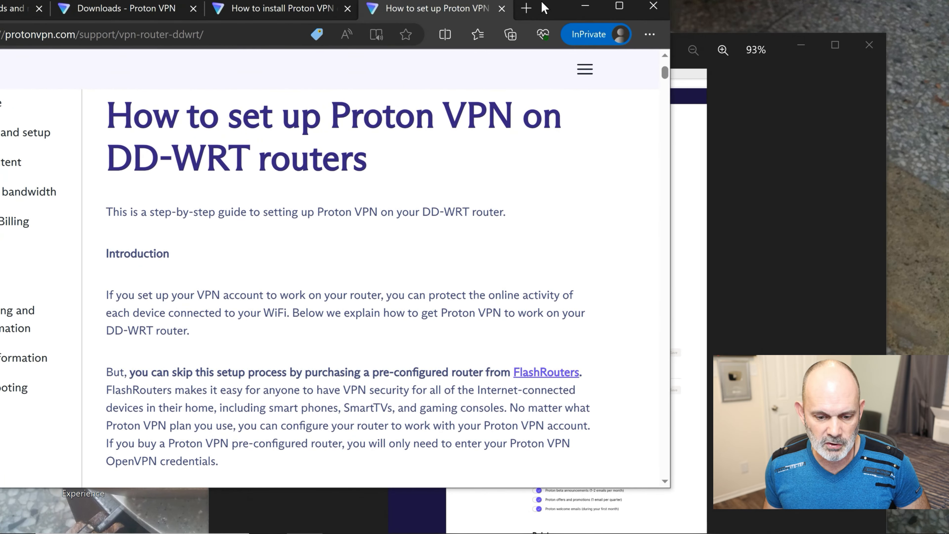
scroll(575, 138, "down", 7)
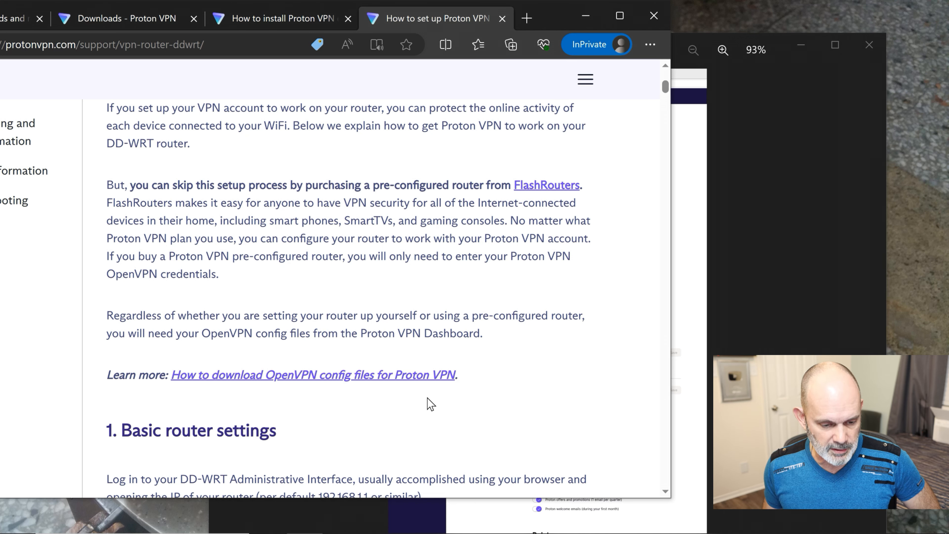
scroll(535, 374, "down", 2)
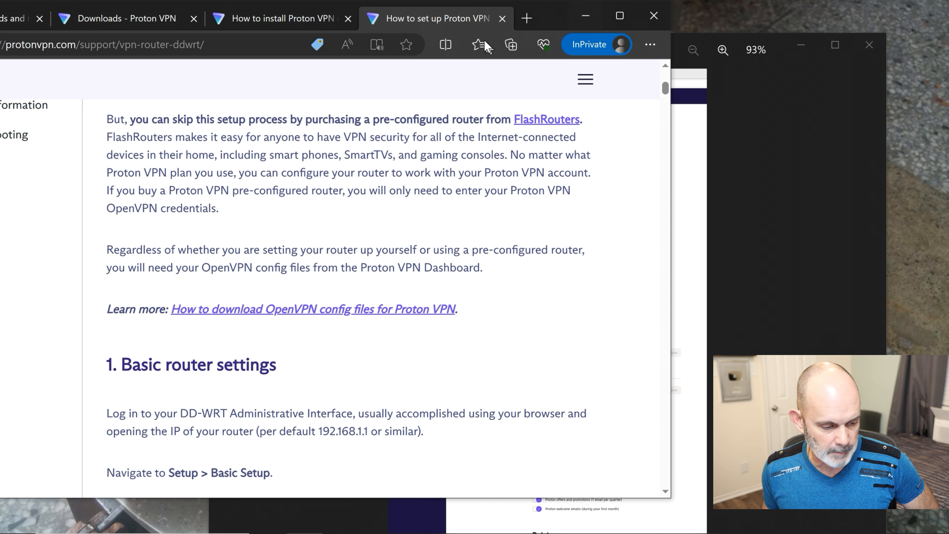
left_click(526, 20)
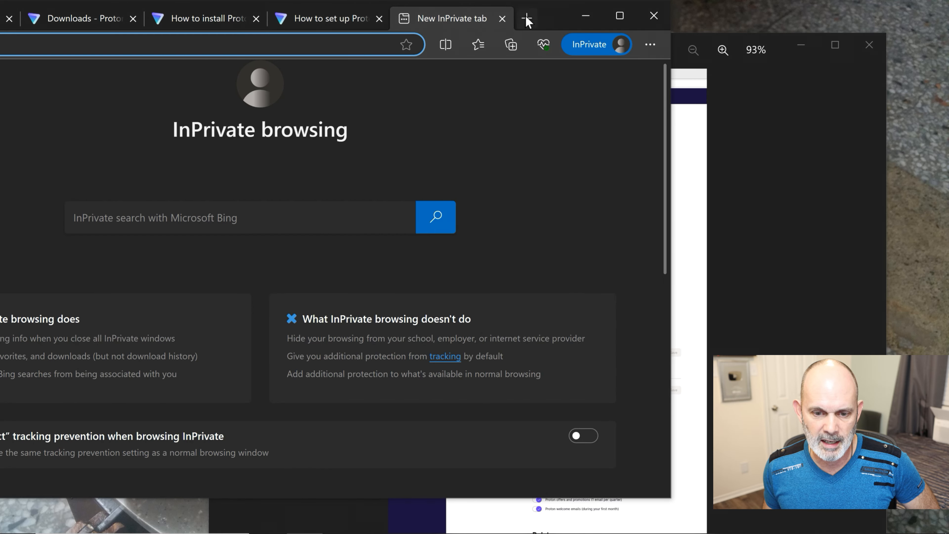
- Load the DD-WRT admin page at 192.168.1.1 in the InPrivate browser
left_click_drag(566, 19, 710, 25)
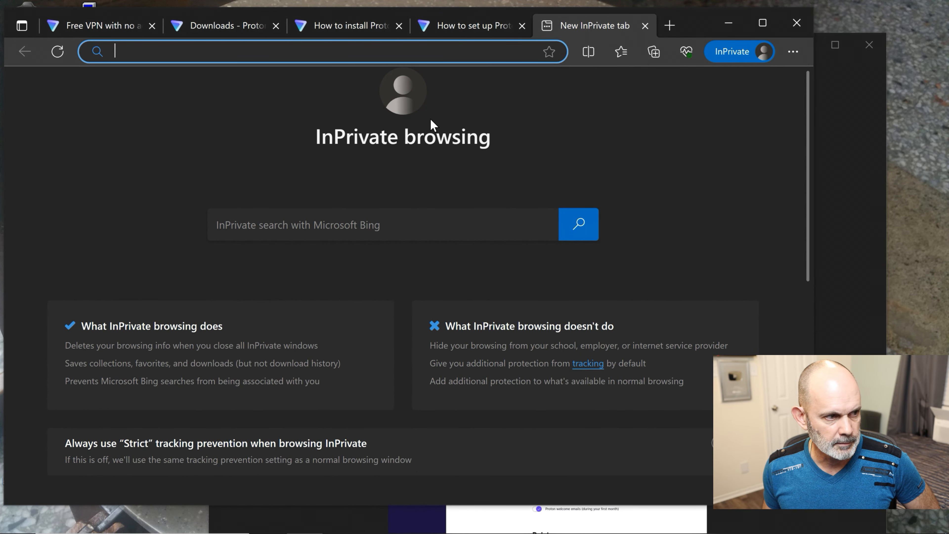
type("192.168")
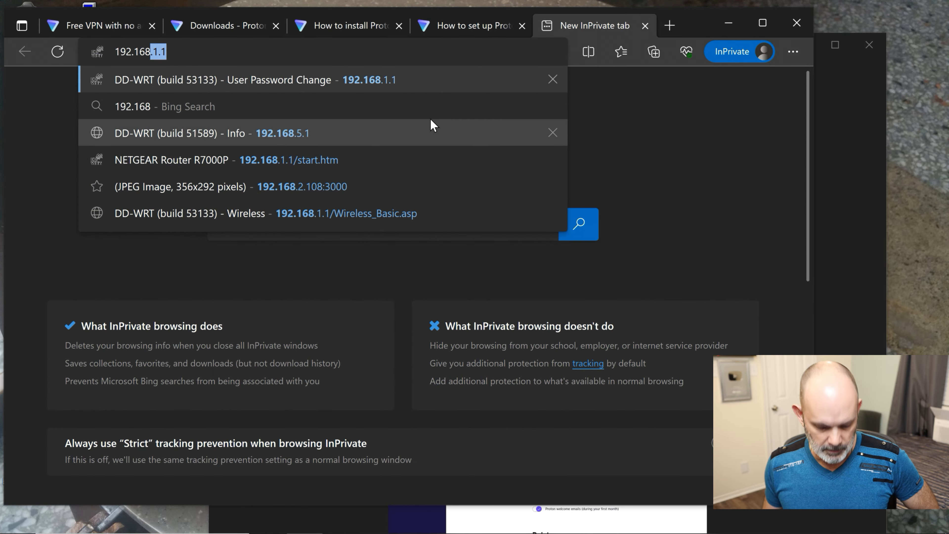
type(".1.1")
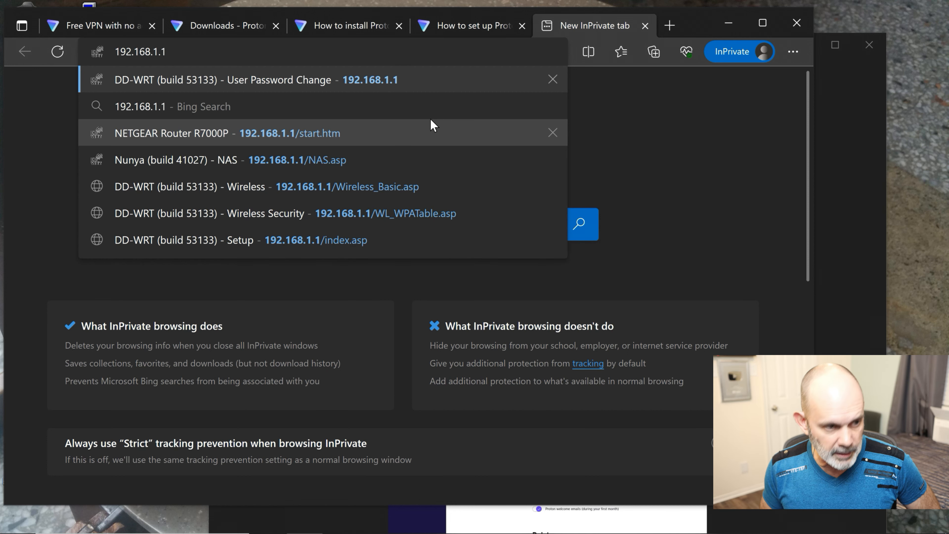
key("Return")
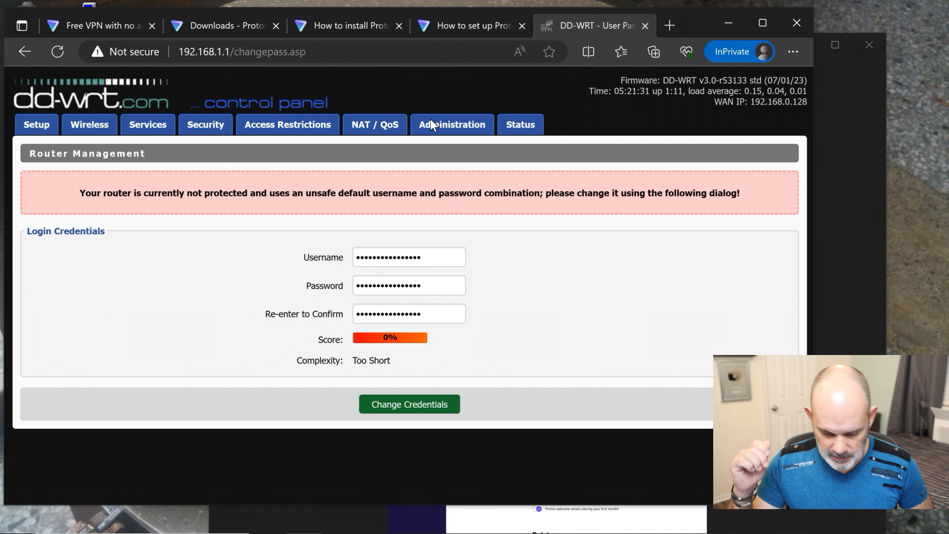
- Enter a new router username and password, confirm the password, and save the credentials
left_click(433, 260)
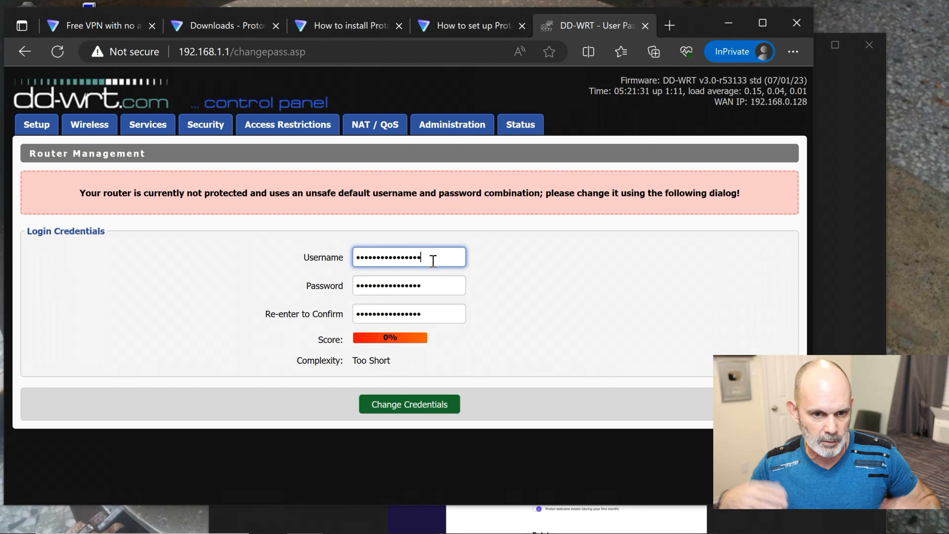
double_click(433, 260)
type("a")
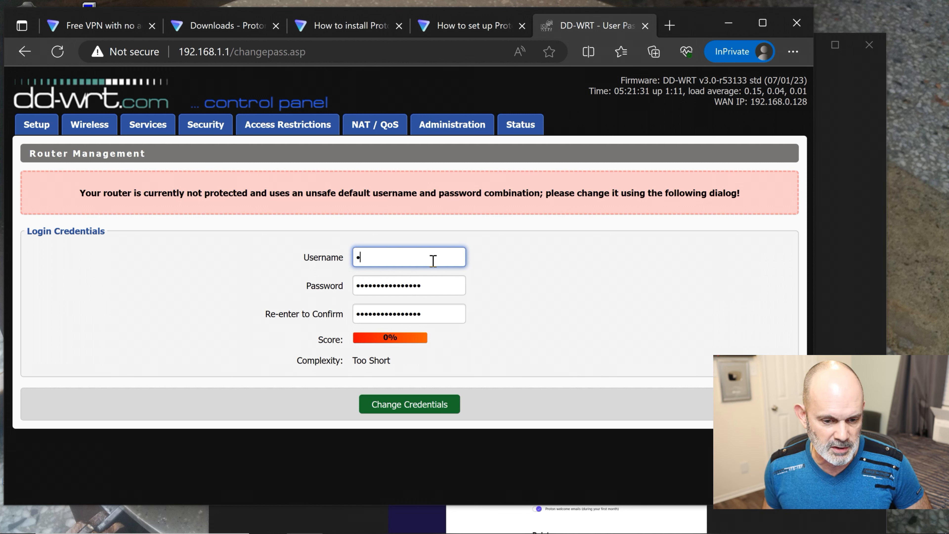
type("dmin")
key("Tab")
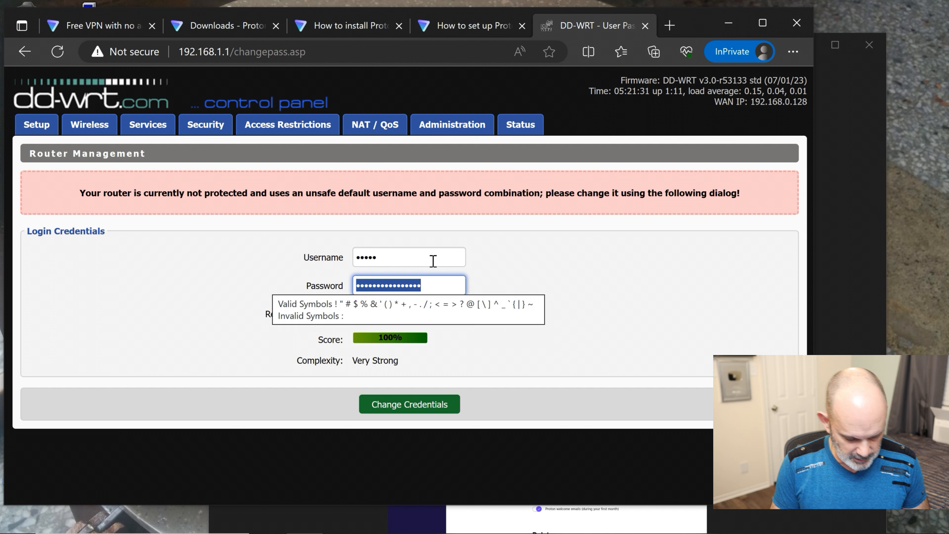
key("shift+Tab")
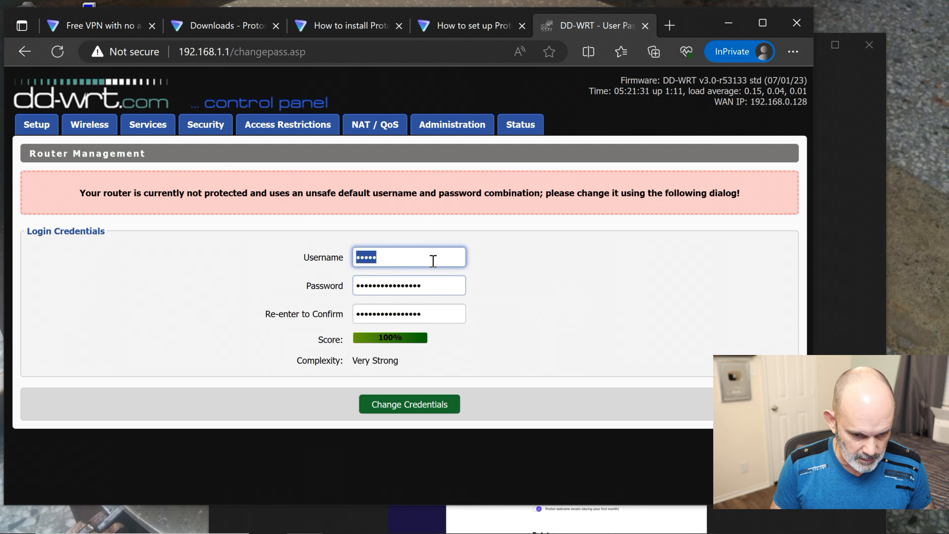
type("••")
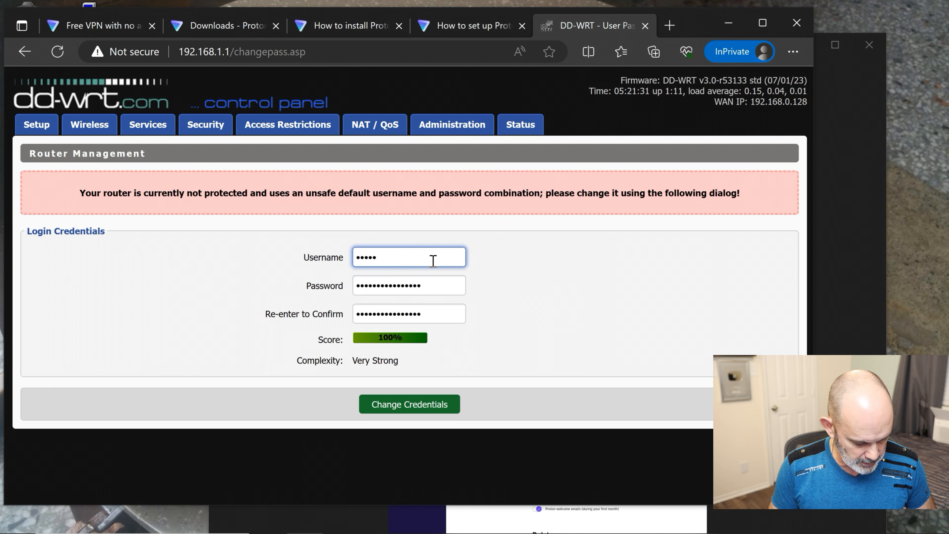
key("Tab")
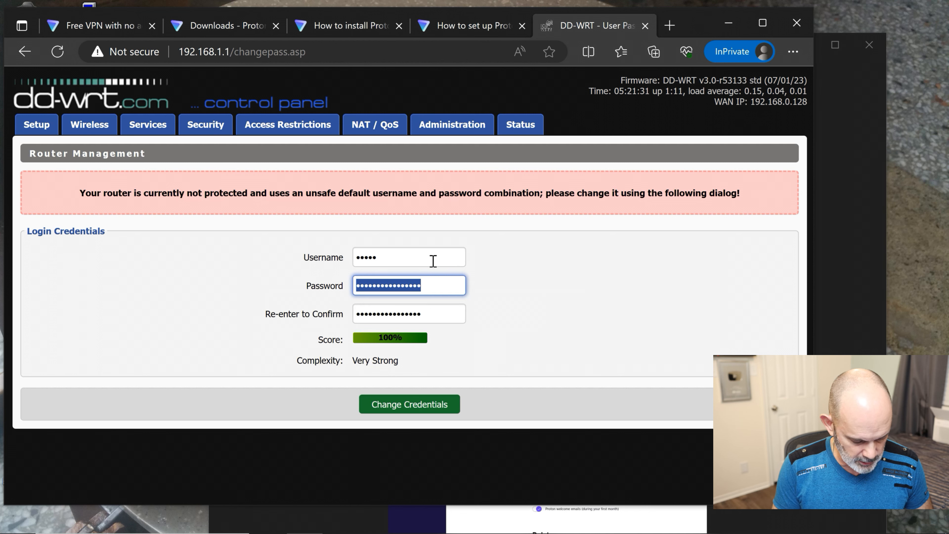
type("•••••••")
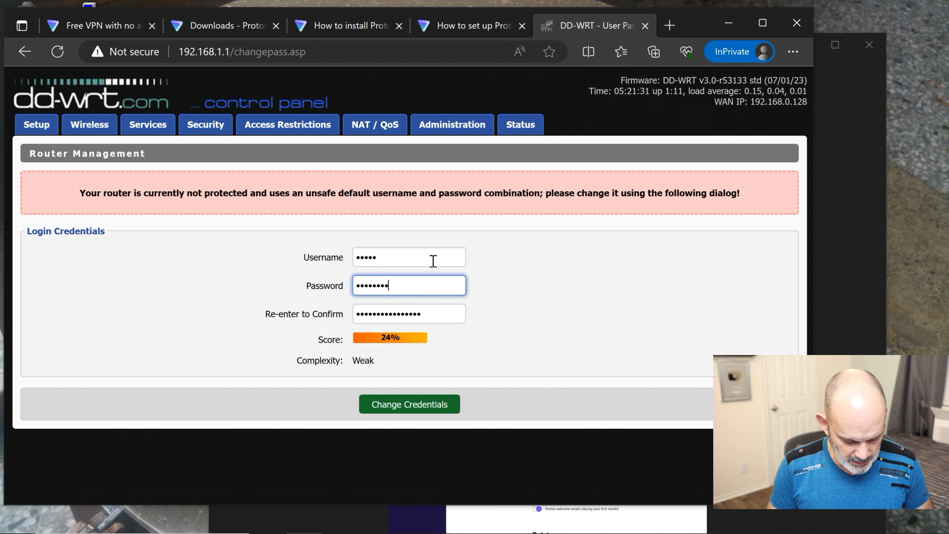
type("••••")
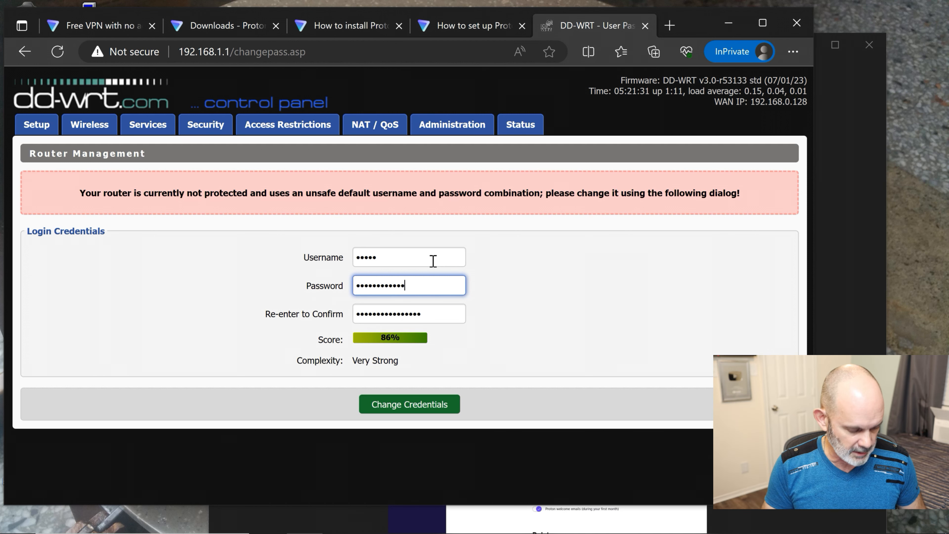
key("Tab")
type("••")
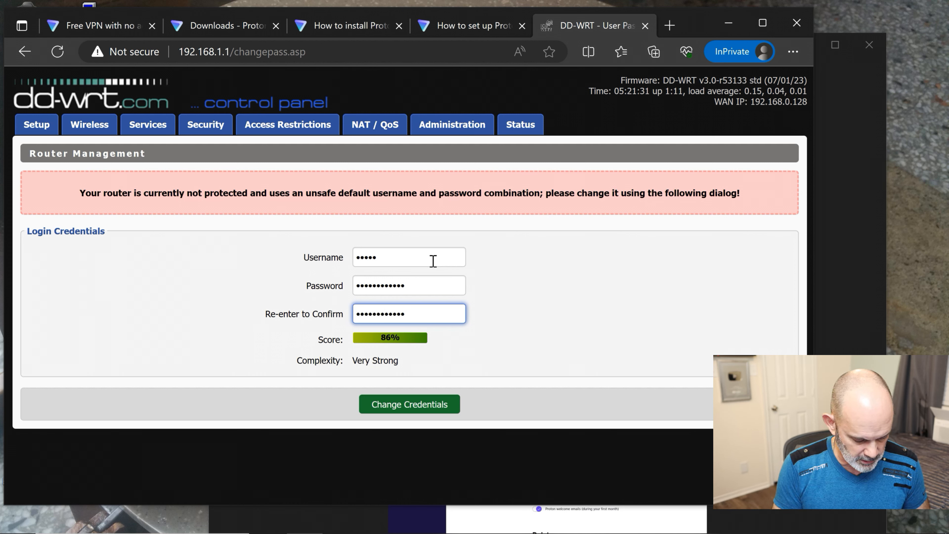
left_click(455, 410)
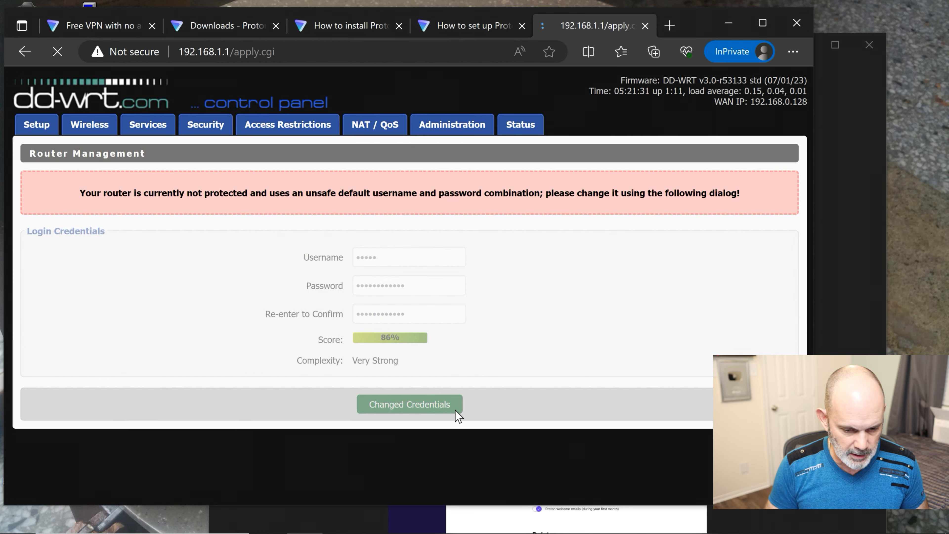
- Sign in to the Setup section using the new router username and password
left_click(42, 131)
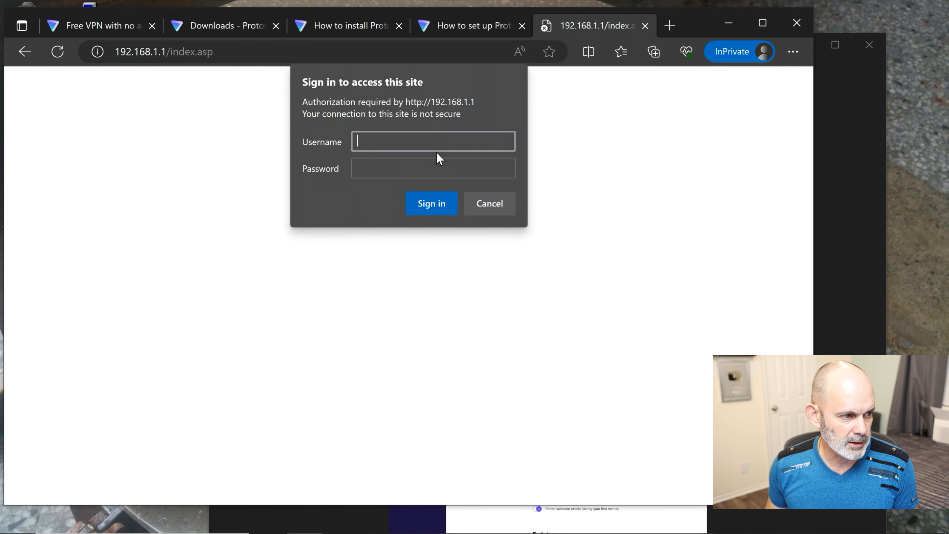
key("Tab")
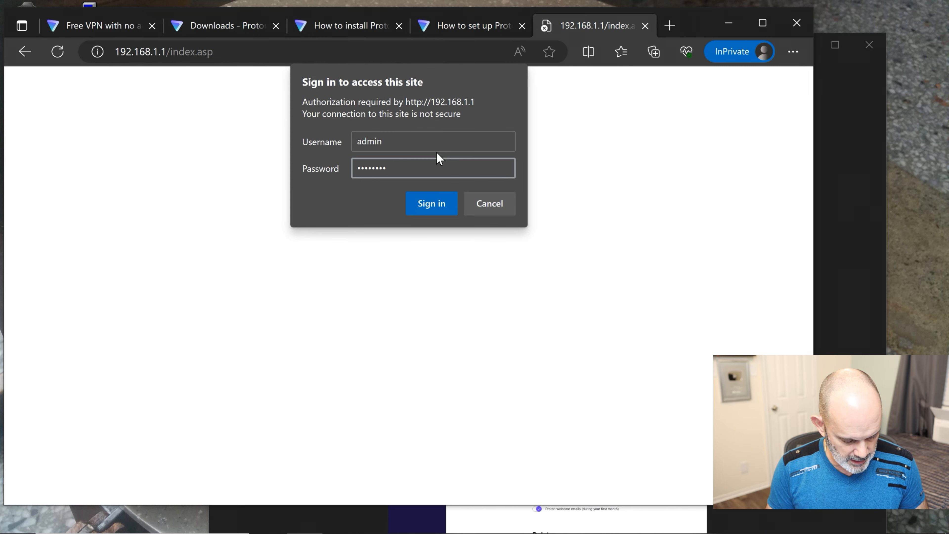
key("BackSpace")
key("BackSpace")
key("BackSpace")
key("BackSpace")
key("BackSpace")
key("BackSpace")
key("BackSpace")
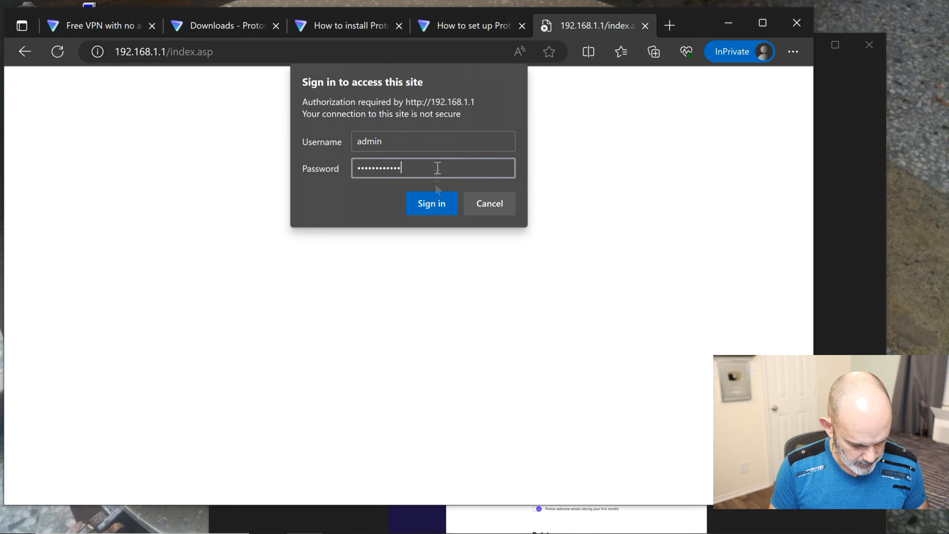
left_click(445, 205)
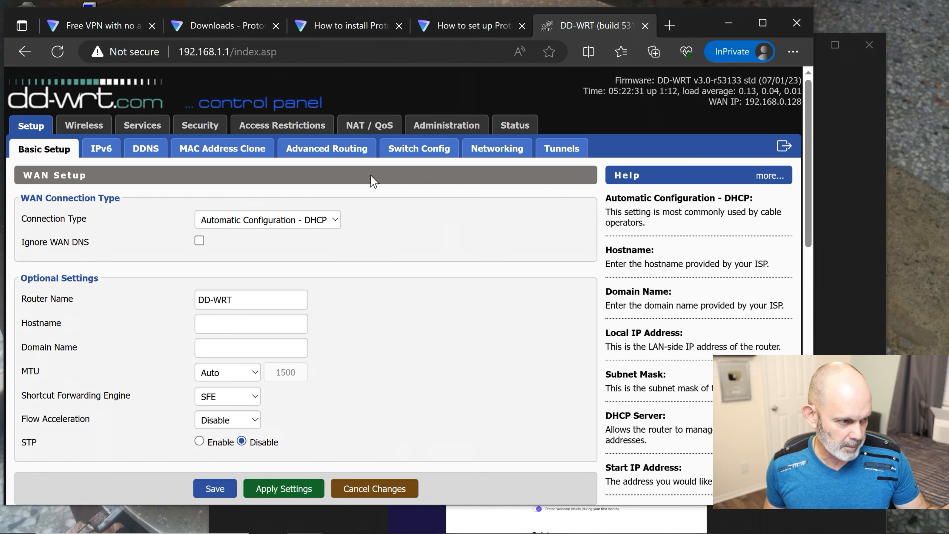
- Set Shortcut Forwarding Engine to CTF and Flow Acceleration to CTF & FA, then save Basic Setup
scroll(360, 235, "down", 2)
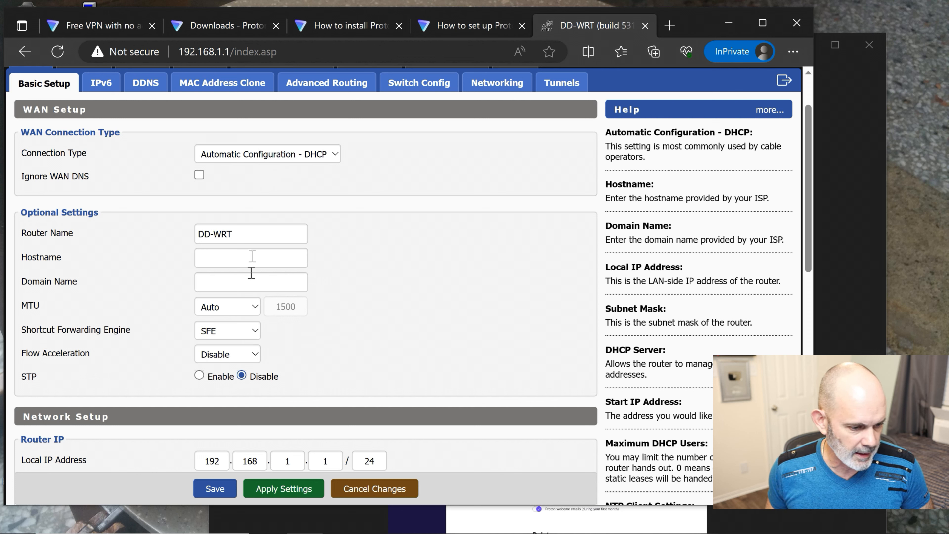
left_click(255, 333)
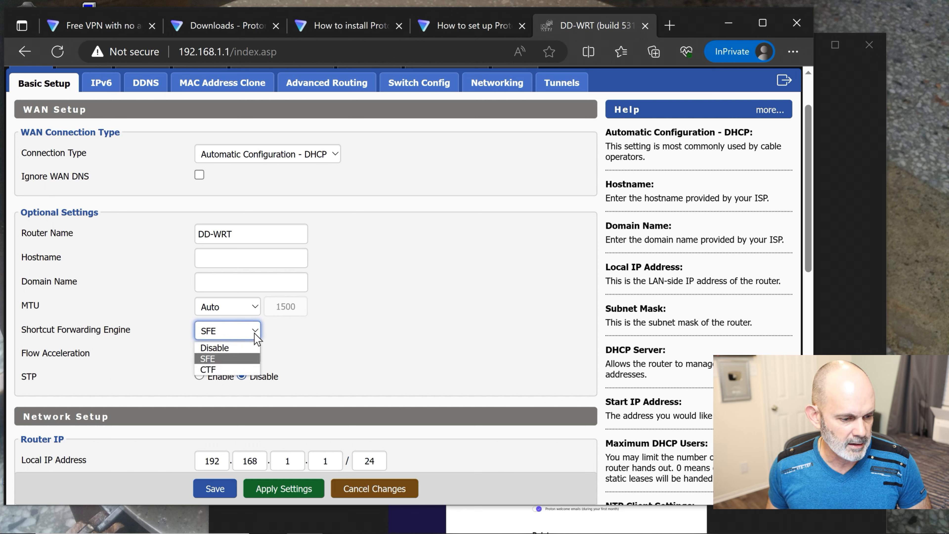
left_click(248, 370)
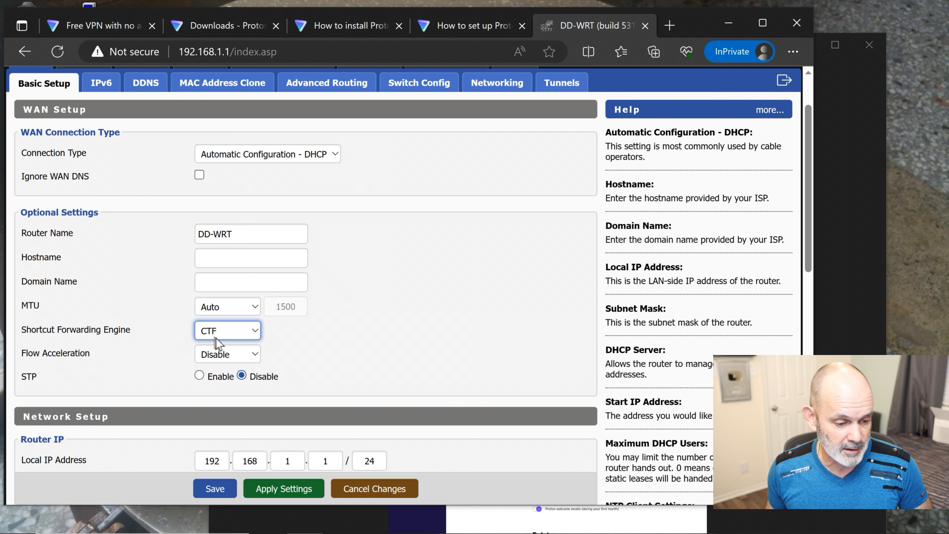
left_click(251, 359)
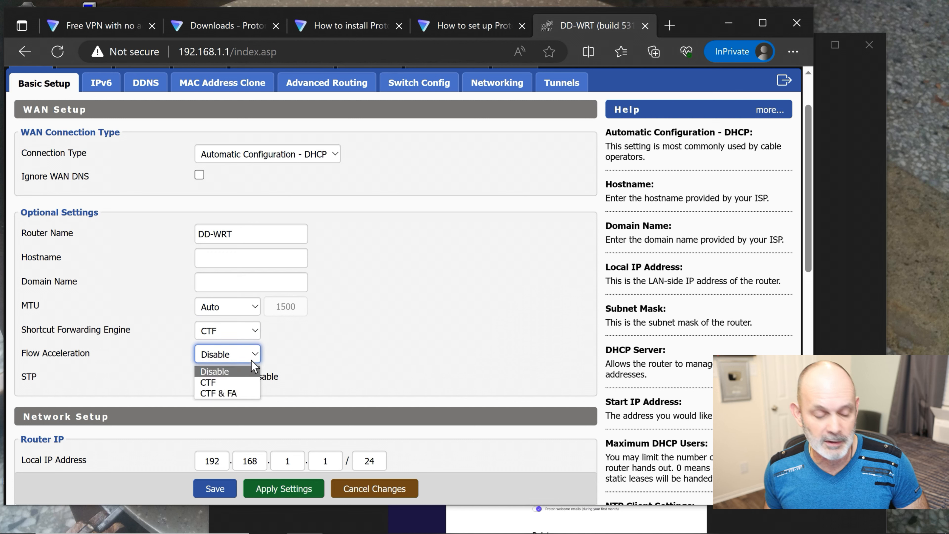
left_click(249, 392)
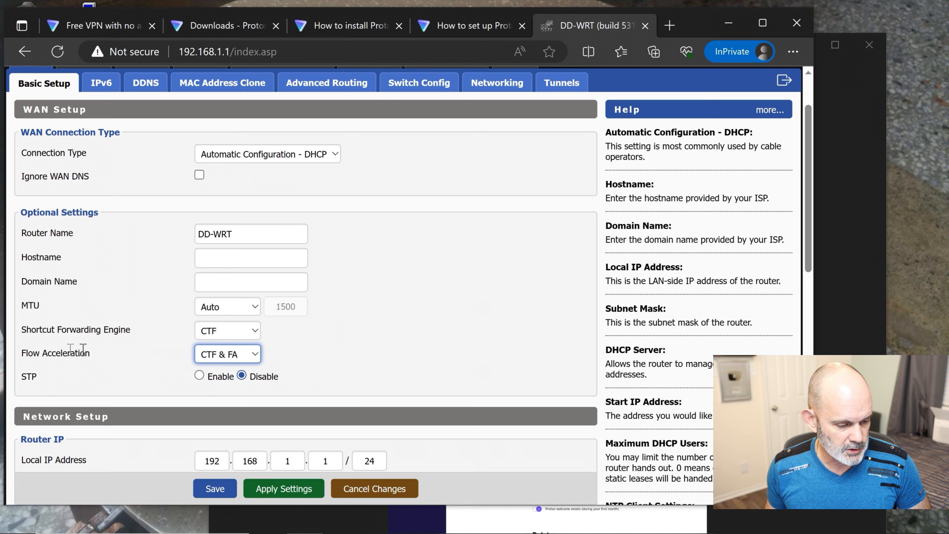
scroll(322, 347, "down", 2)
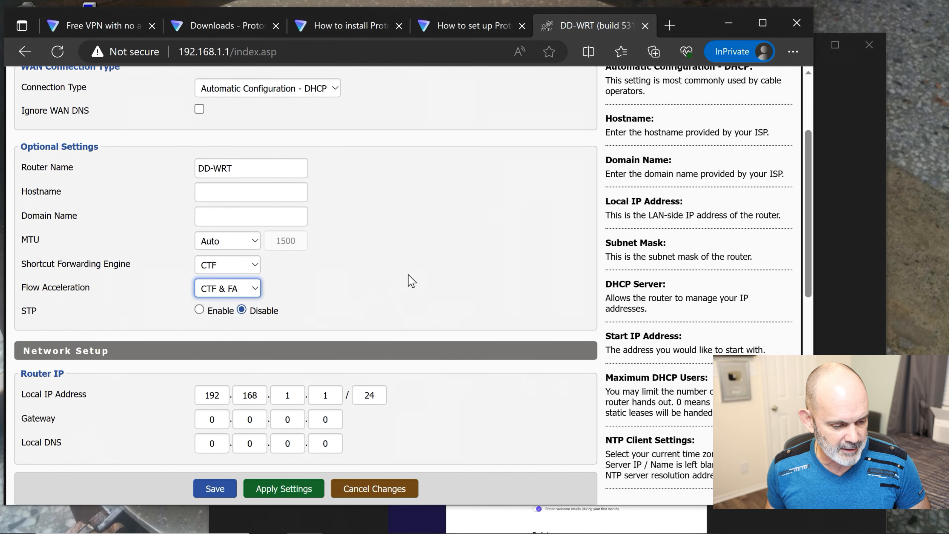
scroll(413, 266, "down", 2)
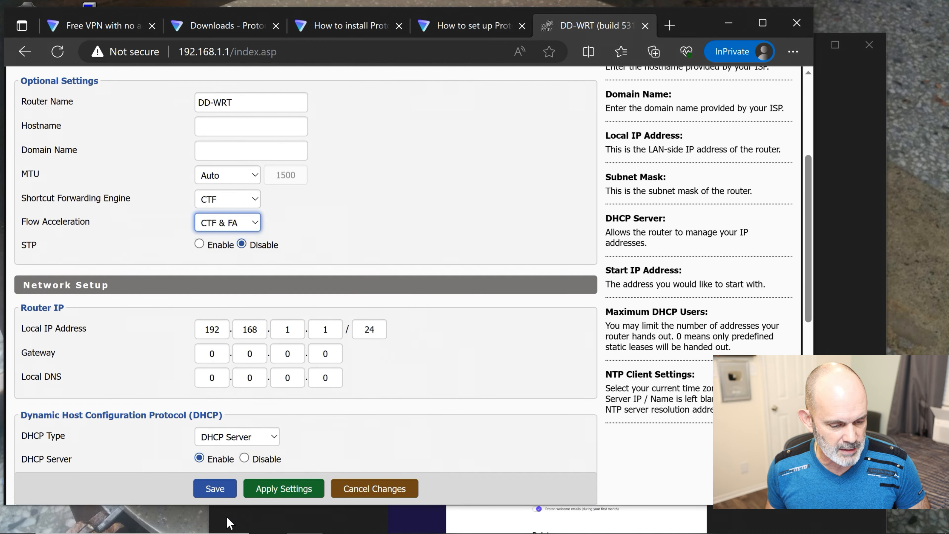
left_click(215, 491)
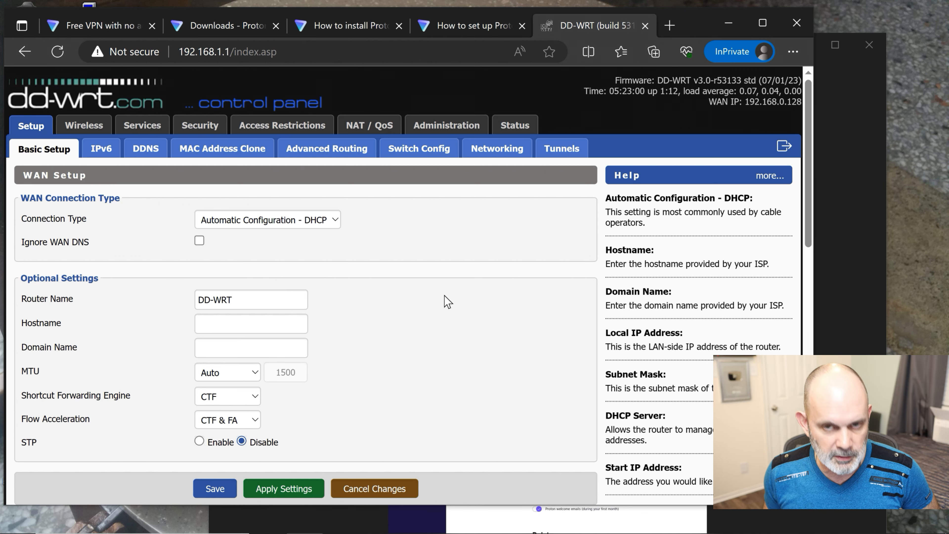
left_click(101, 155)
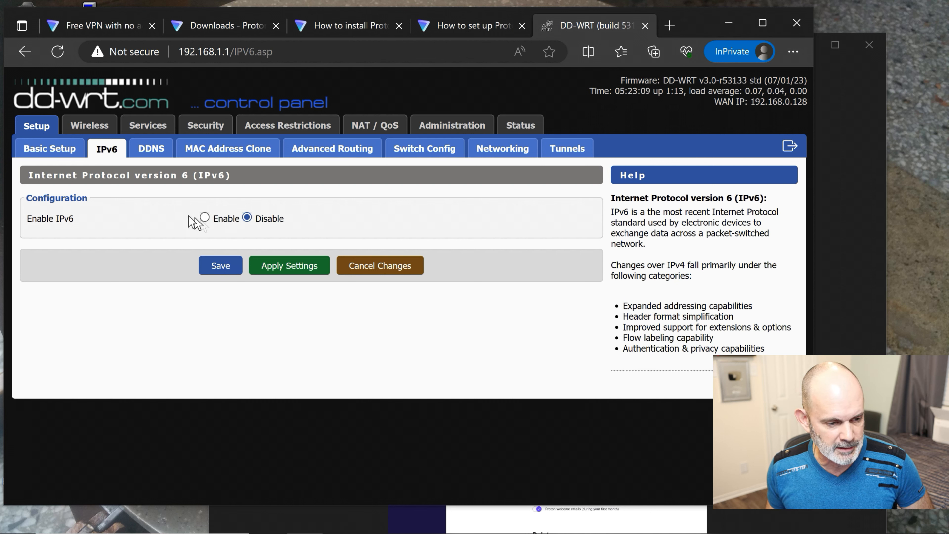
left_click(46, 148)
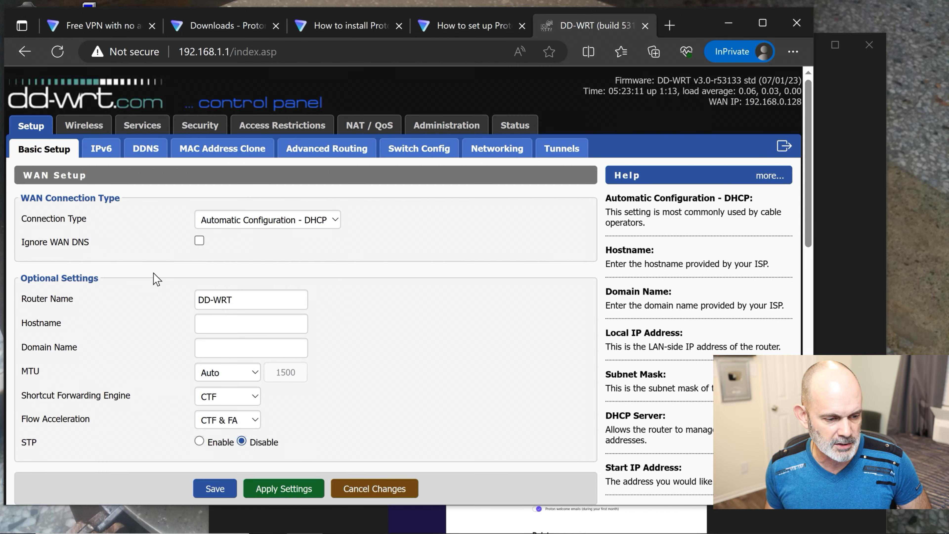
scroll(361, 281, "down", 9)
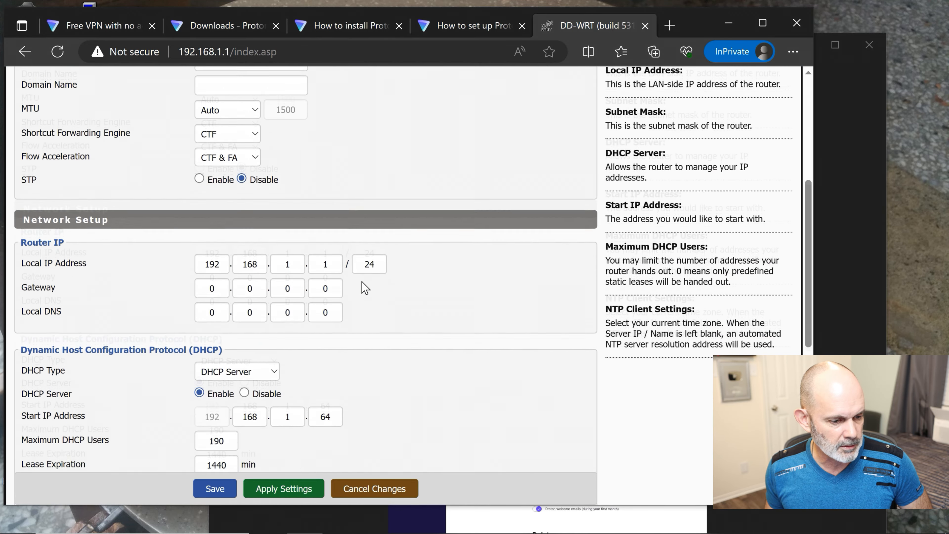
- Select the 0 in the first Static DNS 1 box, then switch to the Proton VPN setup guide
scroll(361, 281, "down", 2)
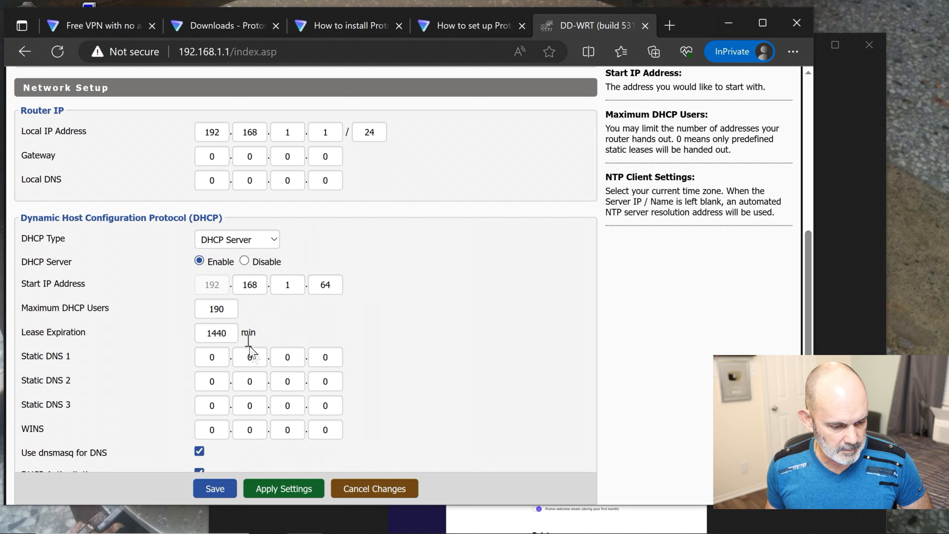
left_click(218, 360)
double_click(218, 361)
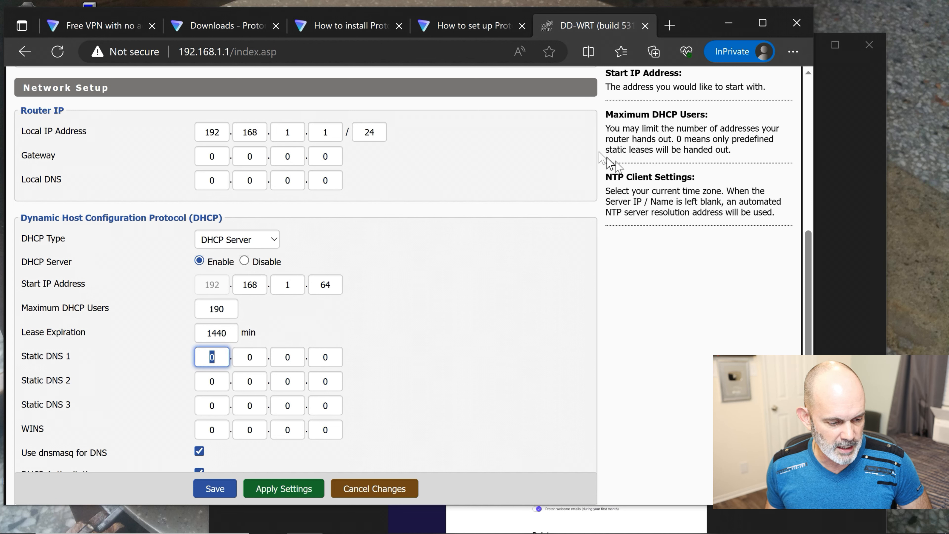
left_click(465, 28)
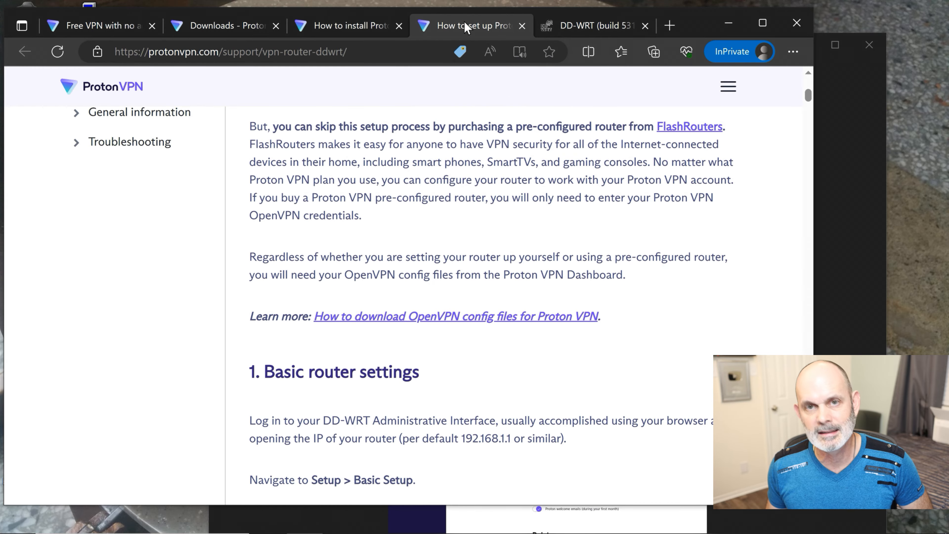
- Locate and select the free-user Static DNS 1 address 10.8.0.1, then return to the DD-WRT tab
scroll(529, 143, "down", 6)
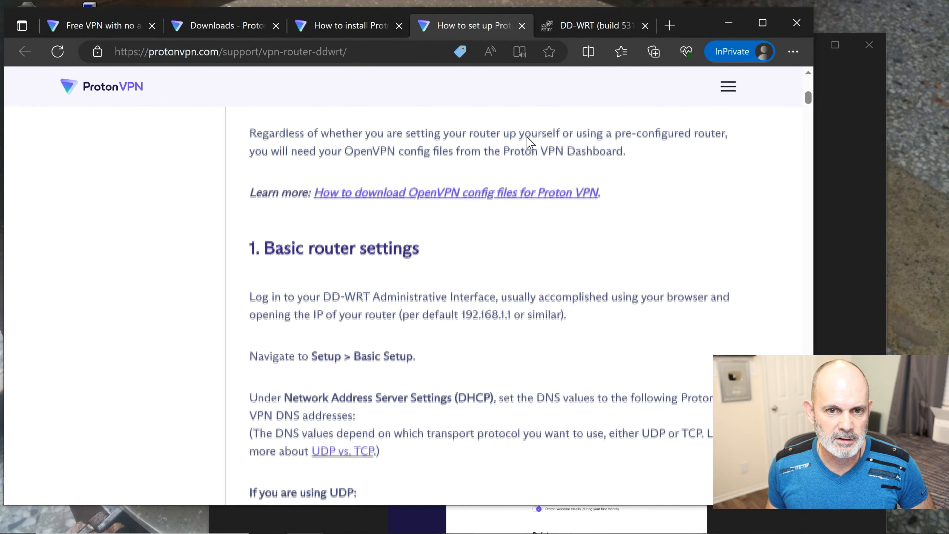
scroll(530, 142, "down", 1)
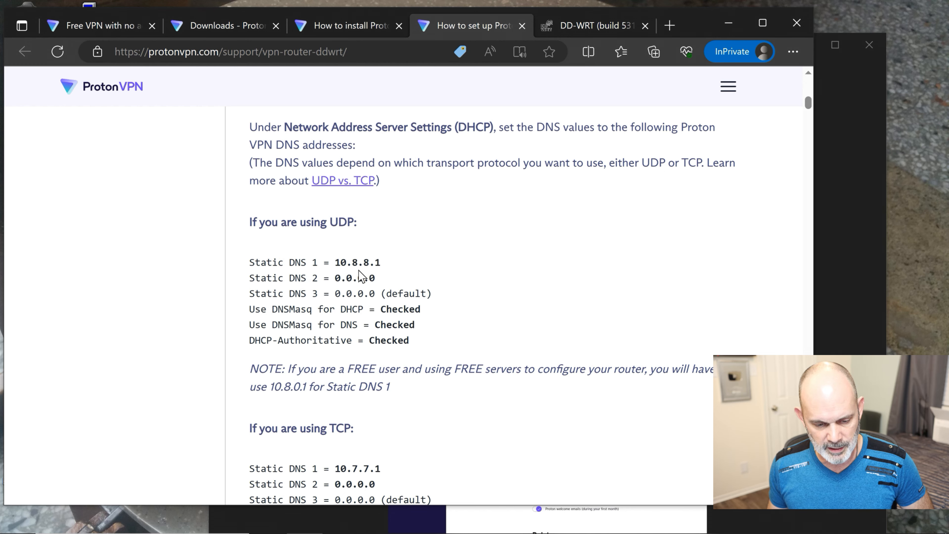
scroll(392, 283, "down", 2)
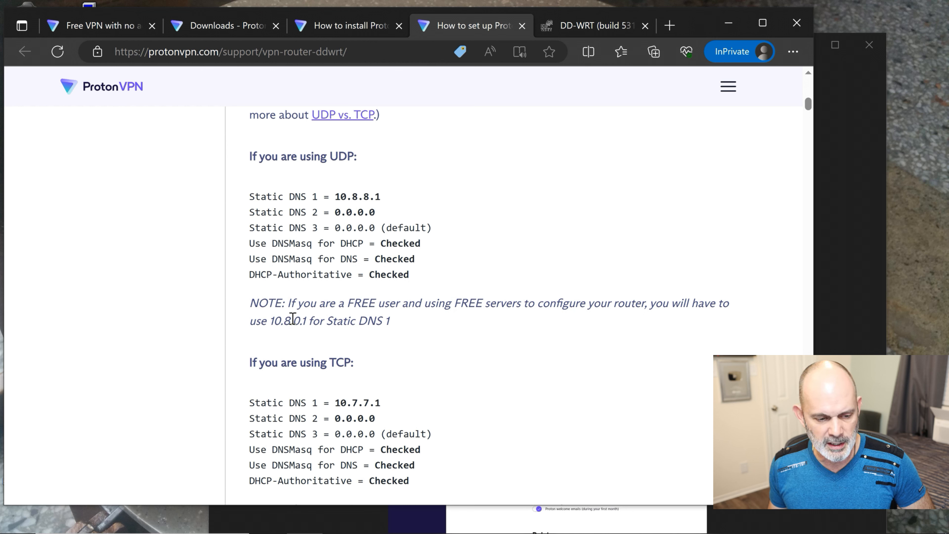
left_click_drag(307, 321, 266, 321)
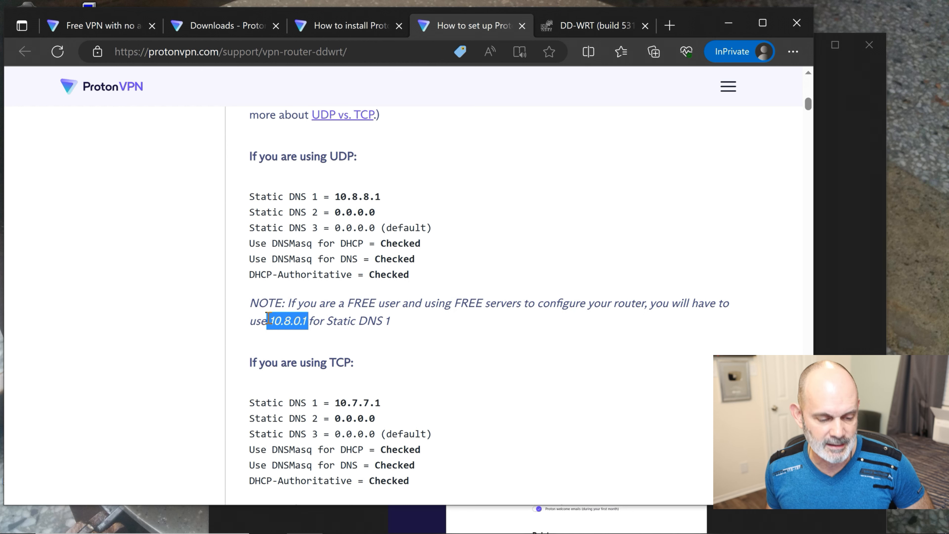
left_click(603, 27)
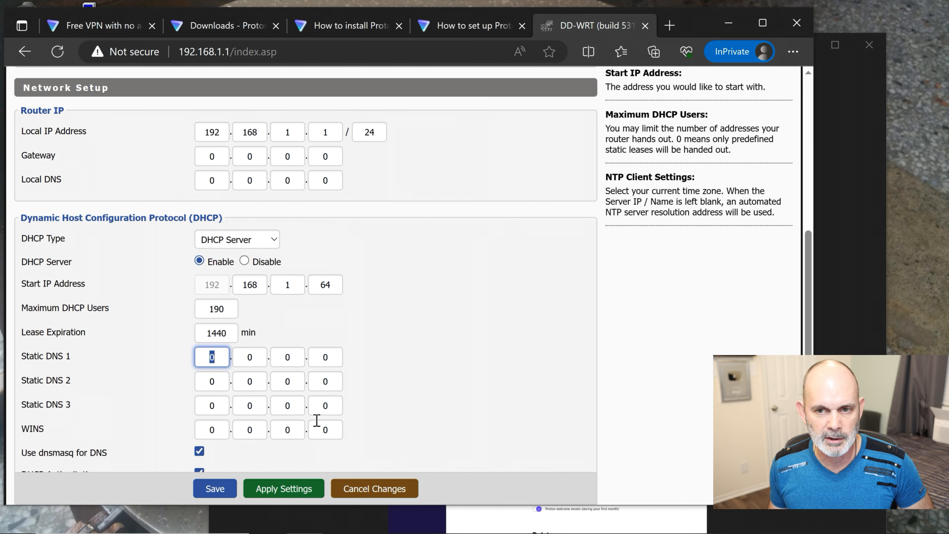
- Enter 10.8.0.1 as Static DNS 1 and save
type("10")
key("period")
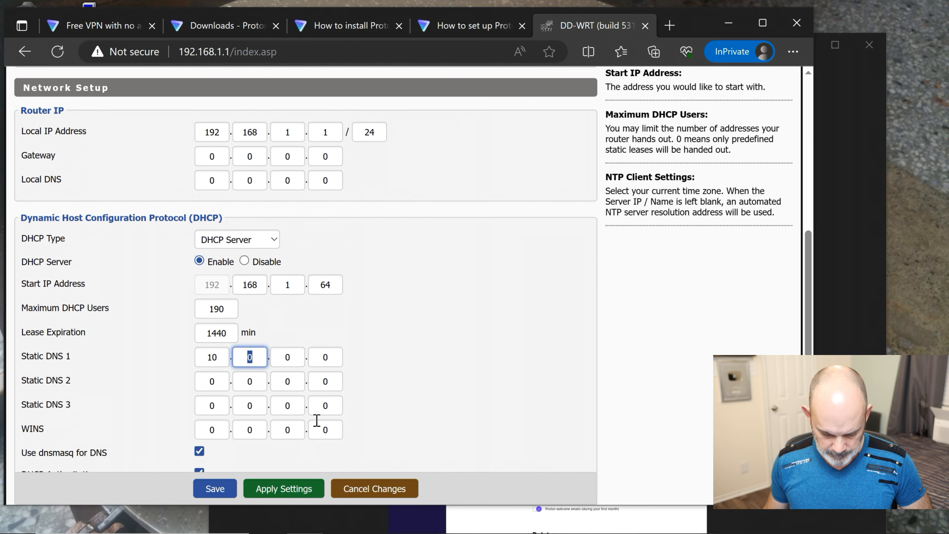
type("8")
key("period")
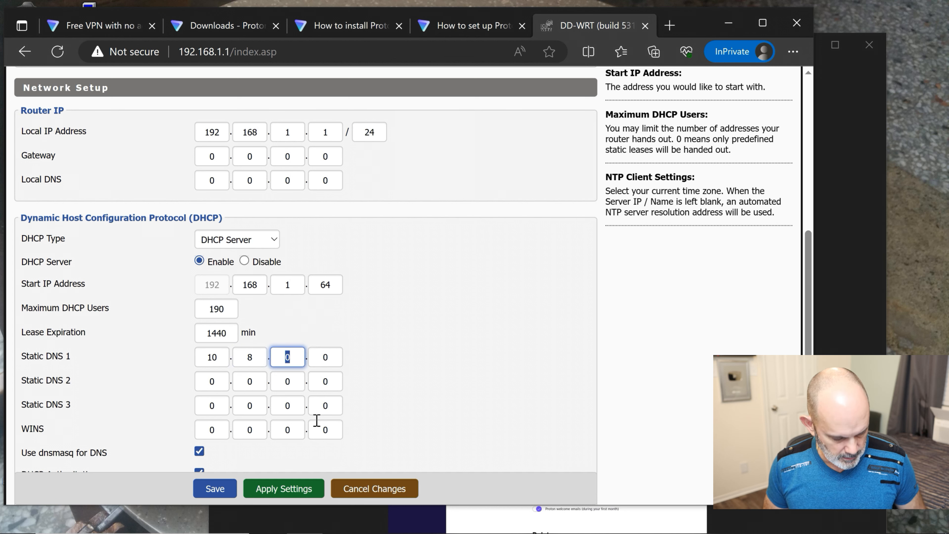
type("0")
key("period")
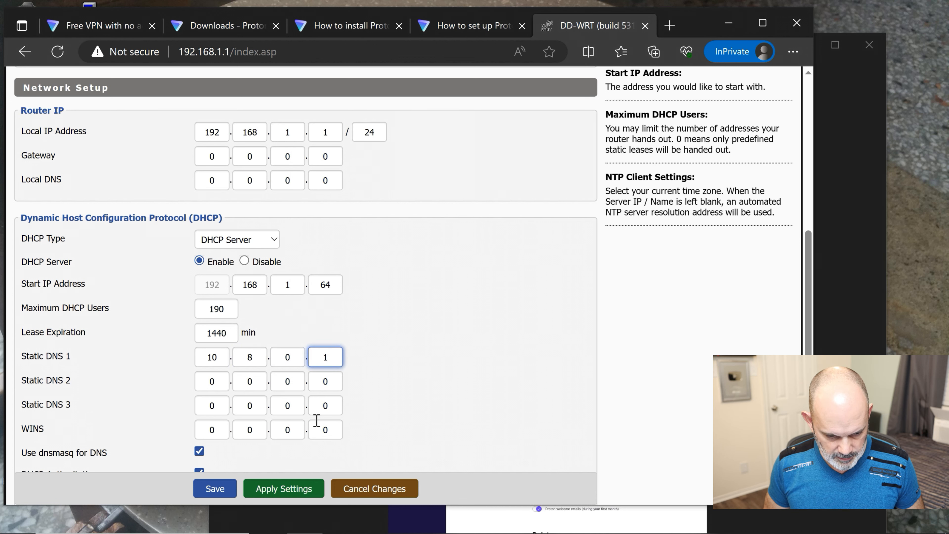
left_click(216, 489)
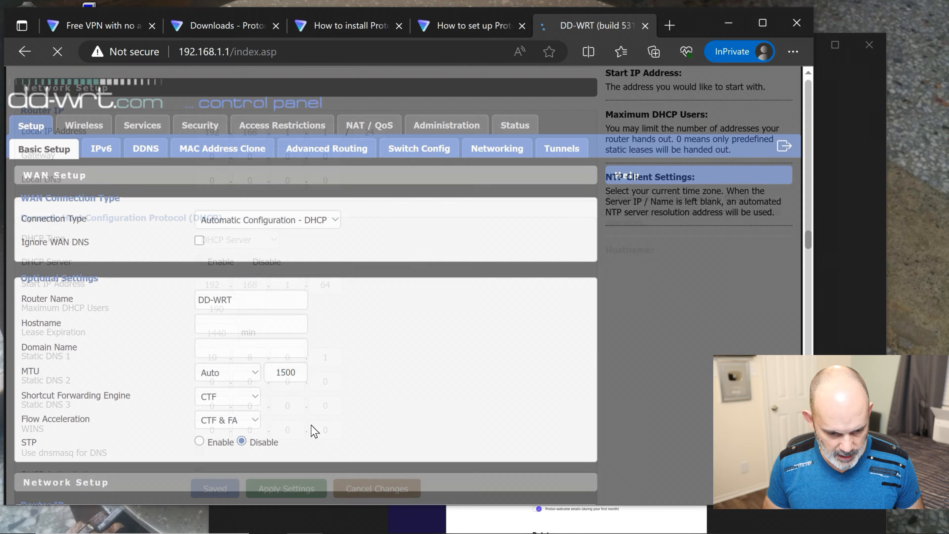
- Set the time zone to US/Central and save
scroll(459, 394, "down", 10)
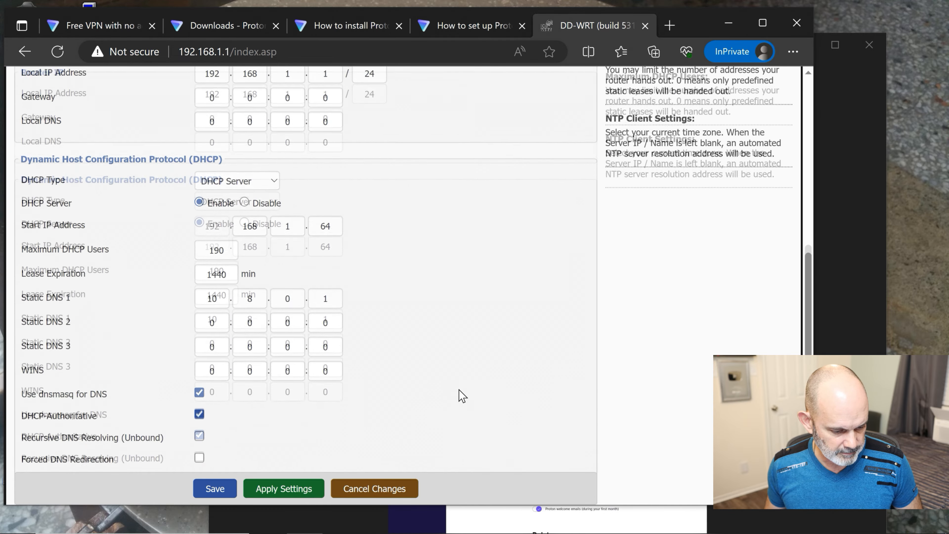
scroll(459, 395, "down", 5)
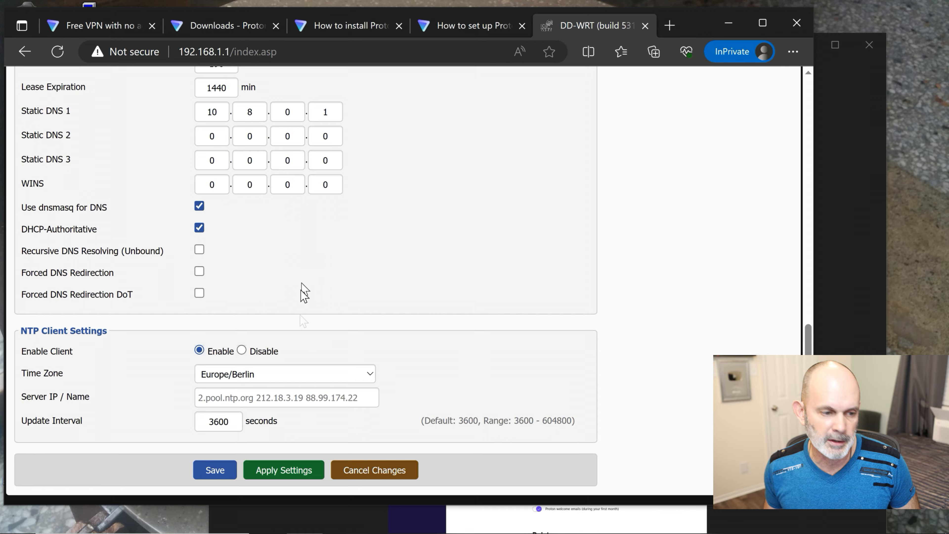
left_click(369, 379)
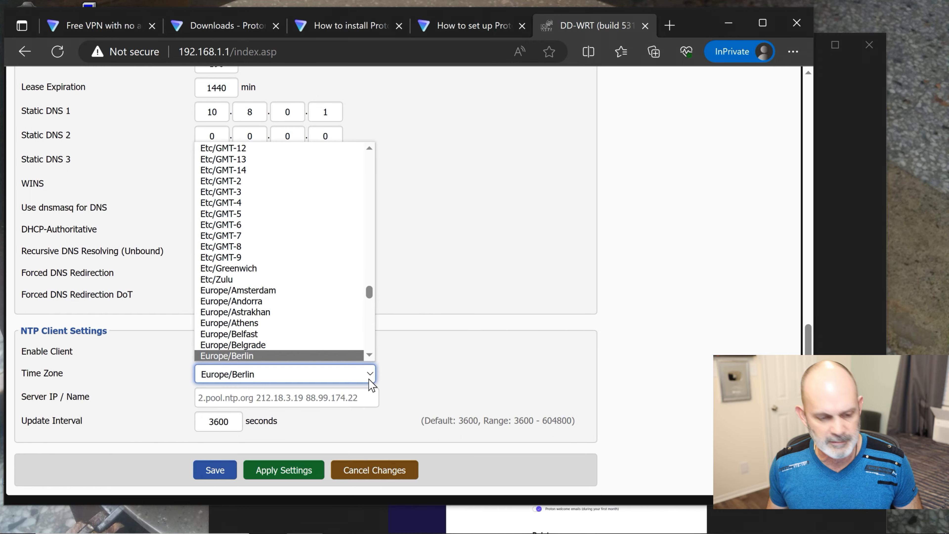
scroll(316, 314, "down", 20)
scroll(317, 314, "down", 20)
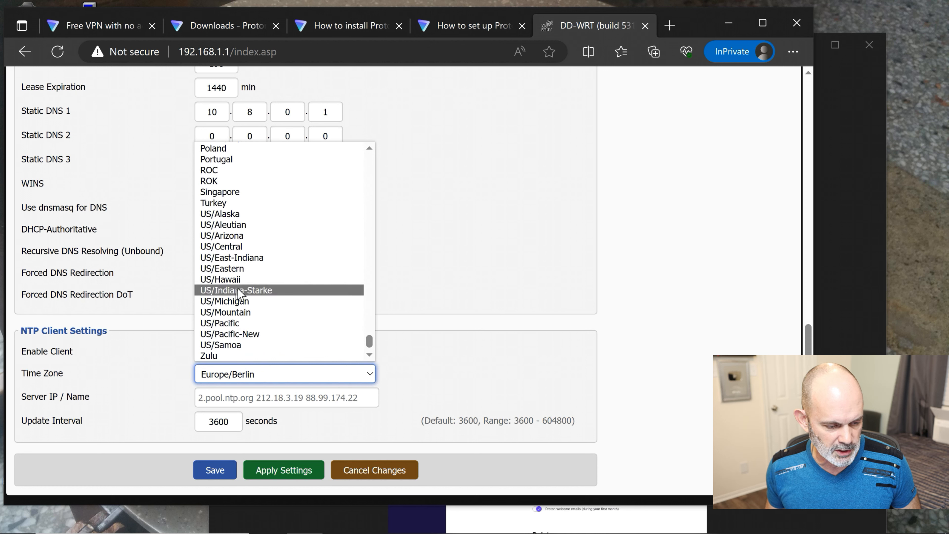
left_click(251, 246)
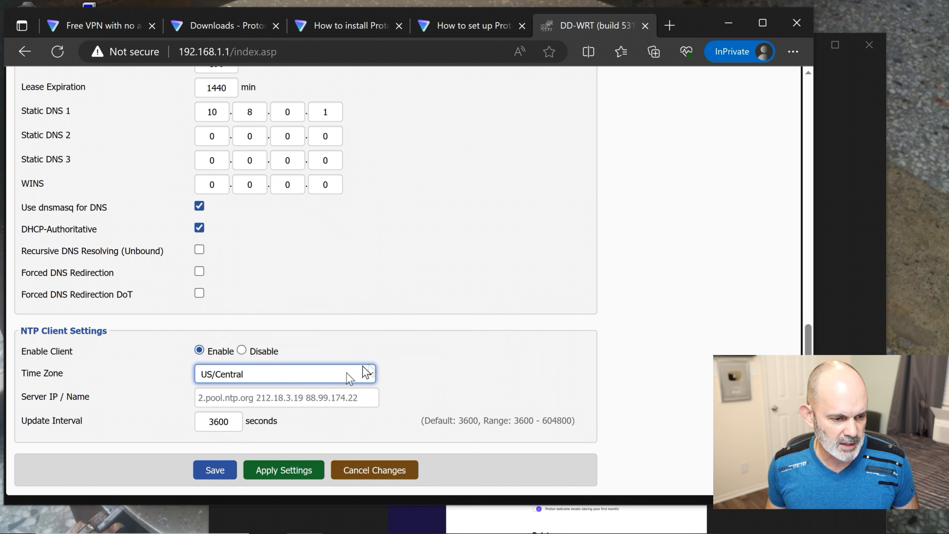
left_click(216, 472)
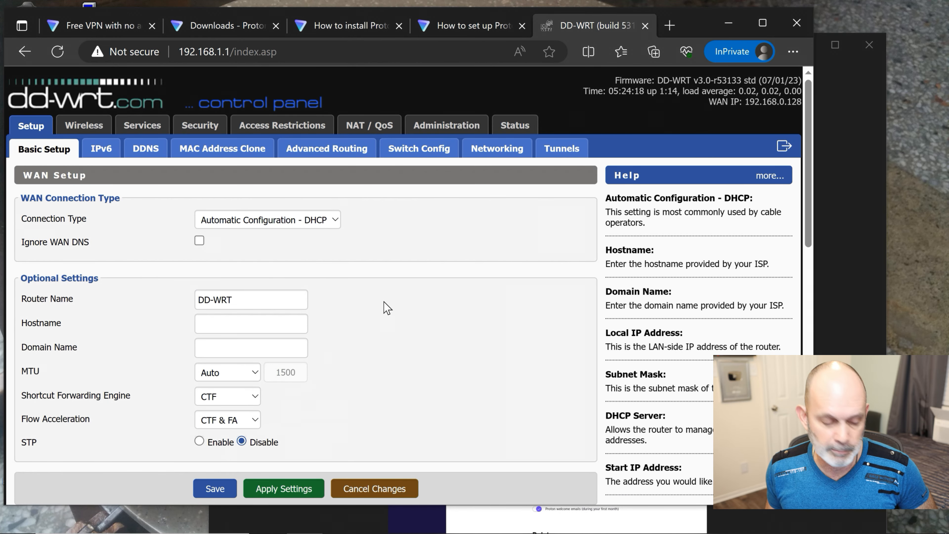
scroll(386, 307, "down", 3)
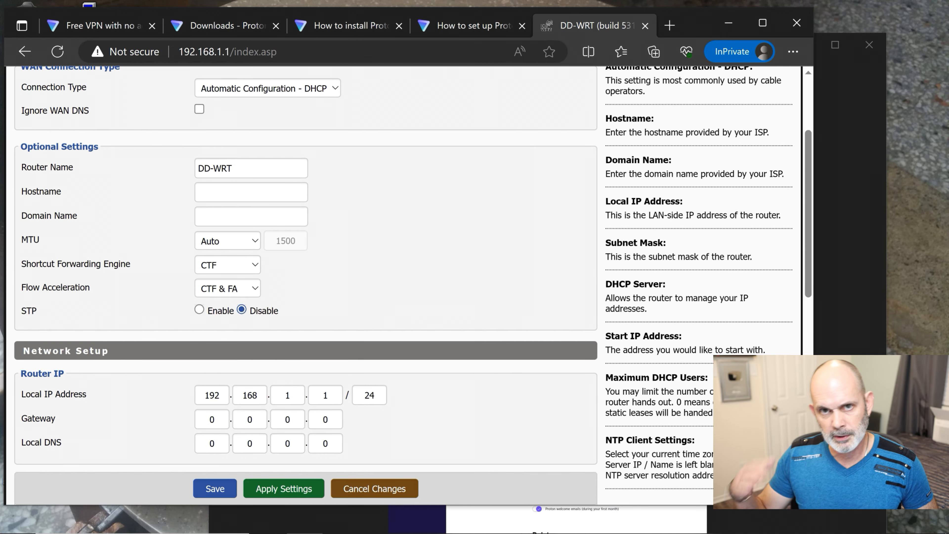
mouse_move(523, 530)
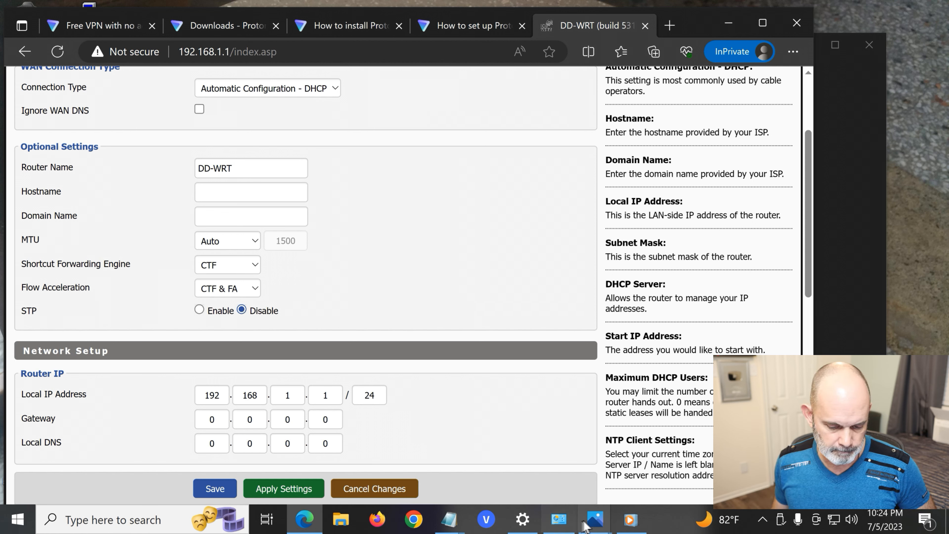
mouse_move(585, 526)
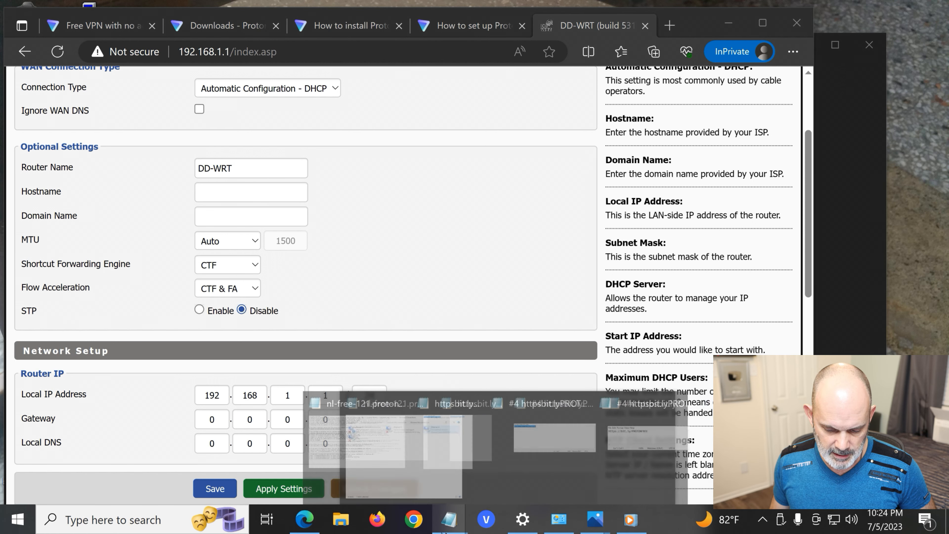
- Open DD-WRT Proton Basic Setup.jpg from the Desktop's Free Proton VPN DEDICATED DD-WRT Router folder
left_click(340, 524)
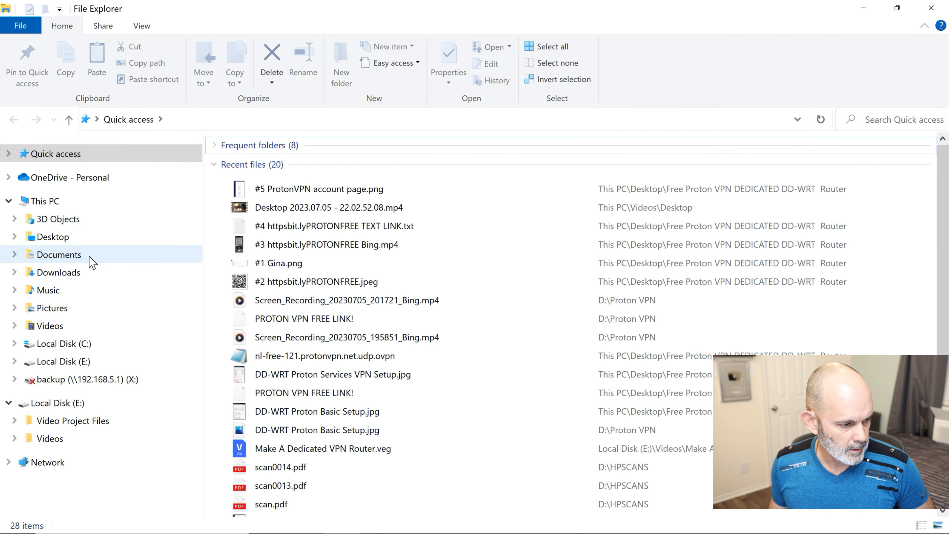
left_click(92, 239)
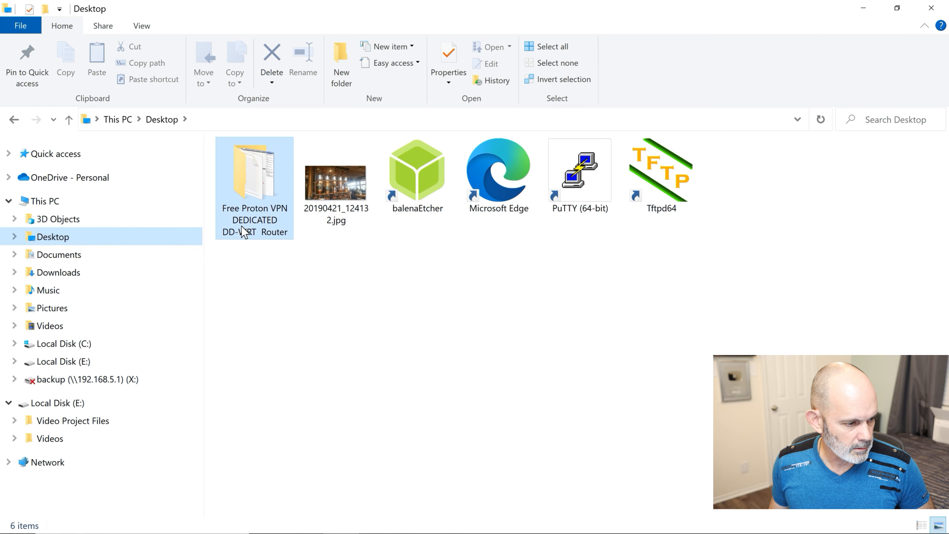
double_click(243, 232)
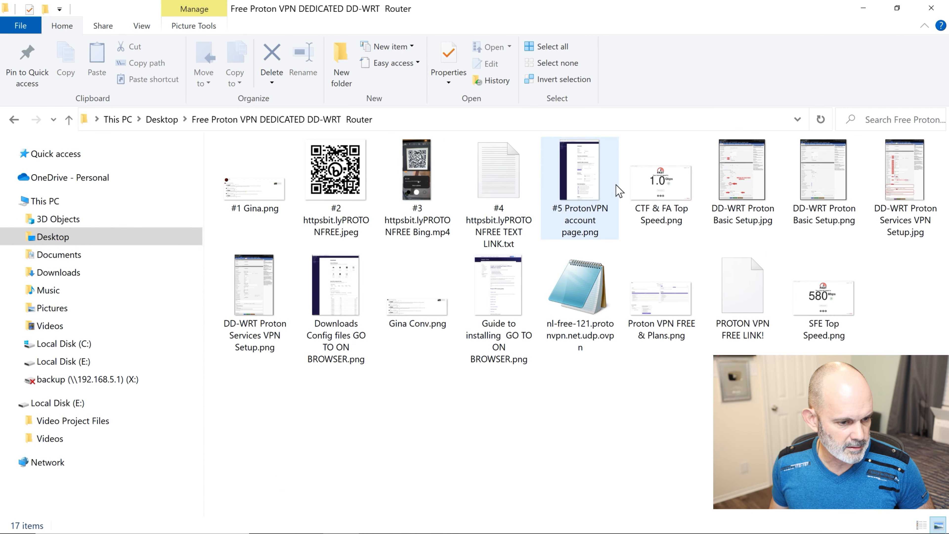
double_click(731, 185)
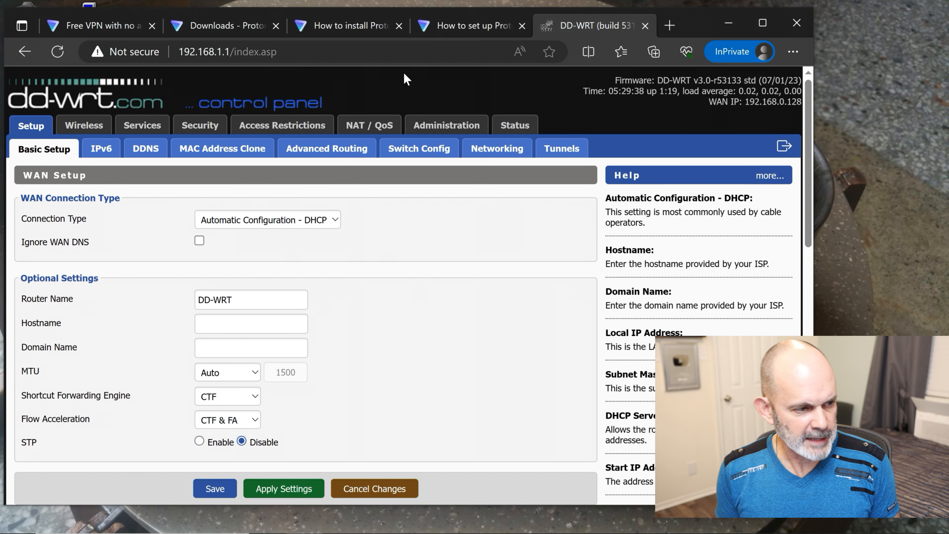
- Enable the OpenVPN Client under Services > VPN and select the Server IP value 0.0.0.0
left_click(146, 127)
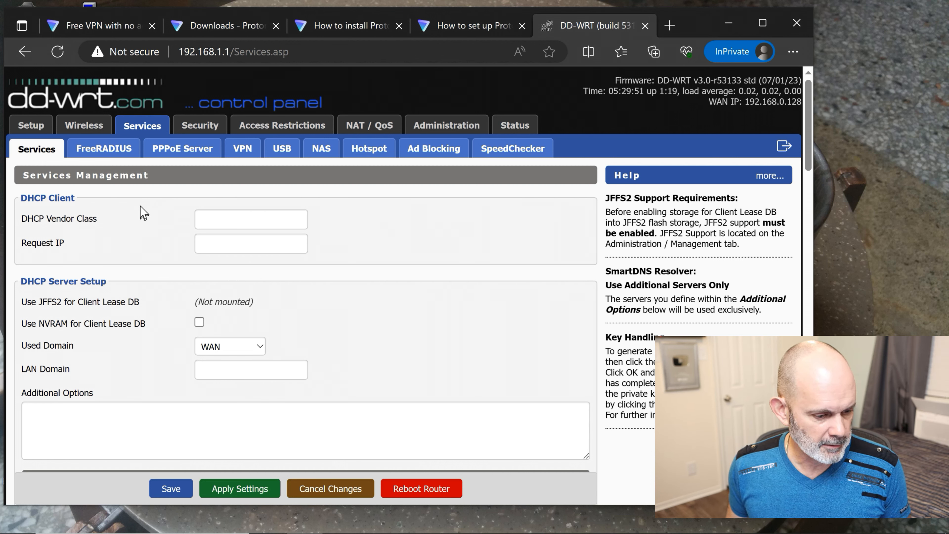
left_click(243, 150)
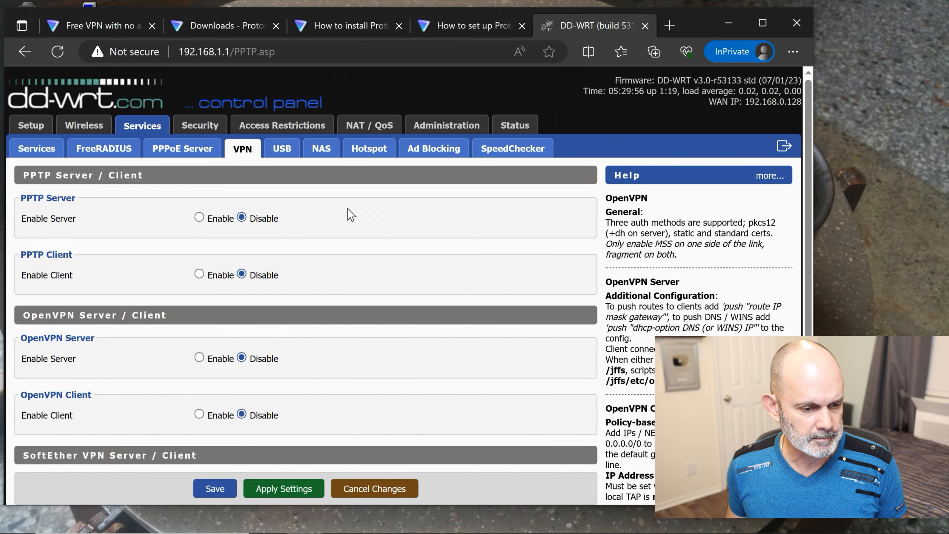
scroll(351, 220, "down", 3)
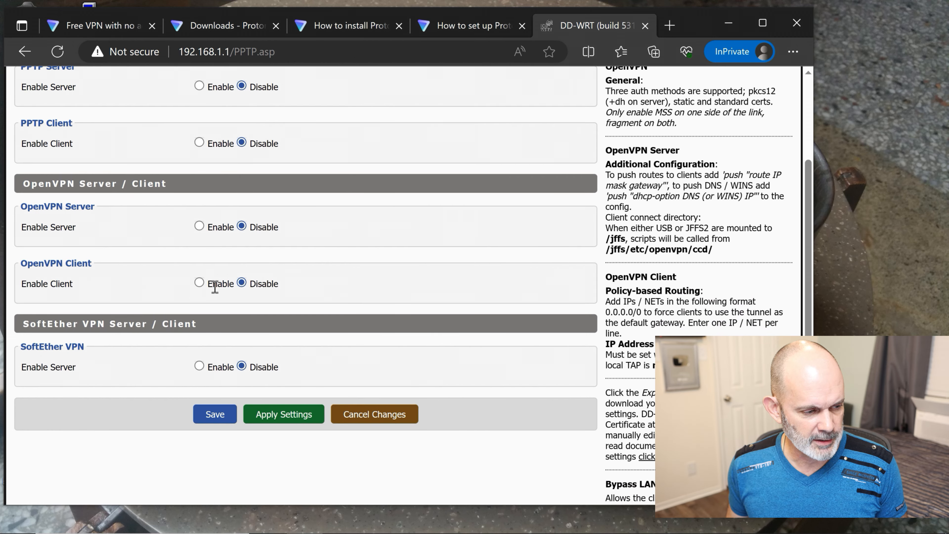
left_click(199, 283)
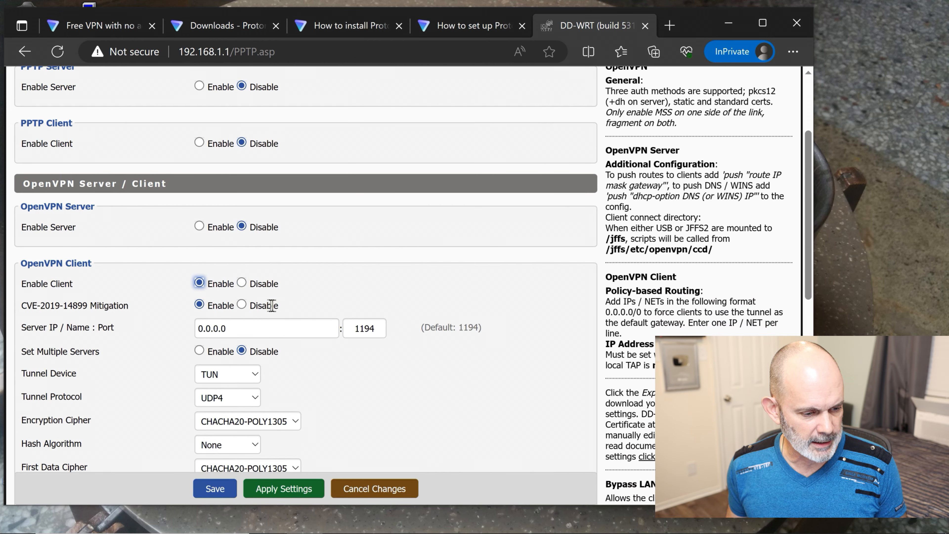
scroll(313, 267, "down", 3)
scroll(313, 267, "up", 5)
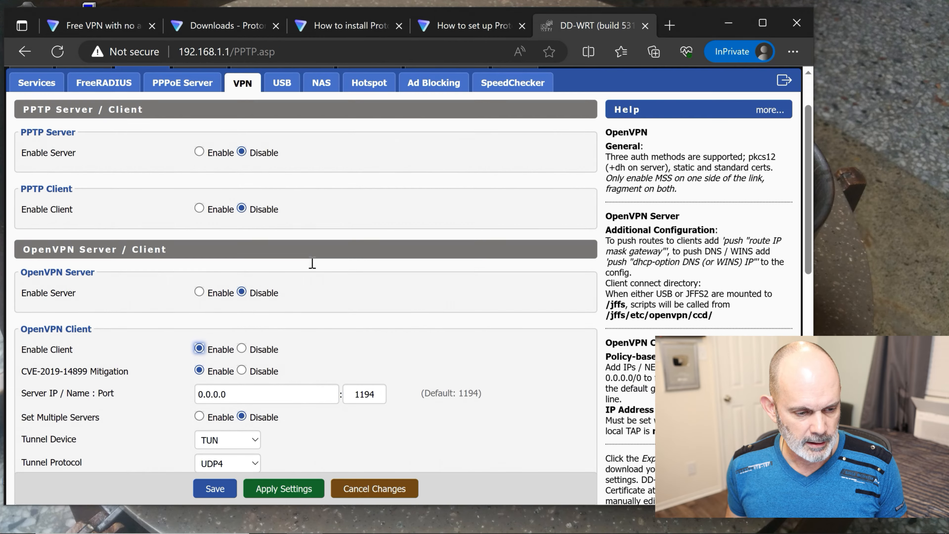
scroll(312, 264, "down", 2)
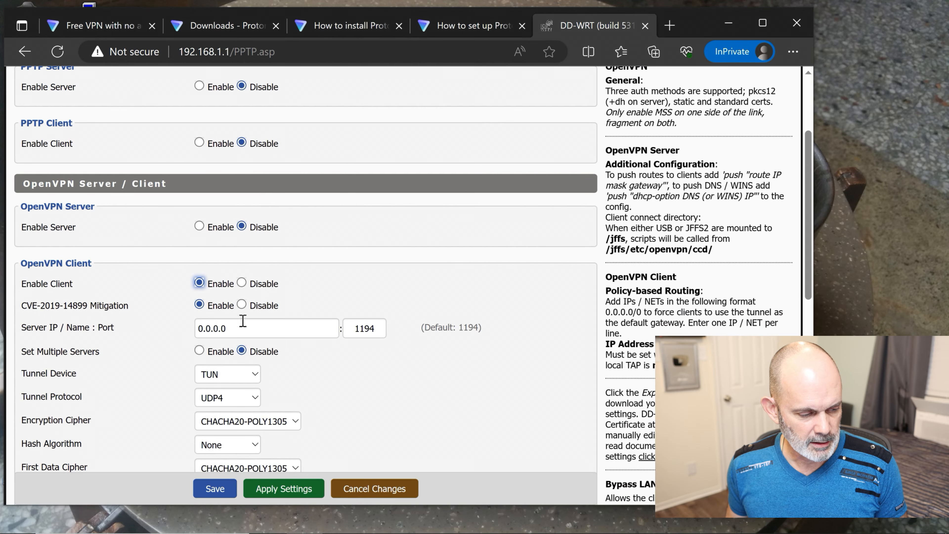
left_click_drag(247, 327, 172, 334)
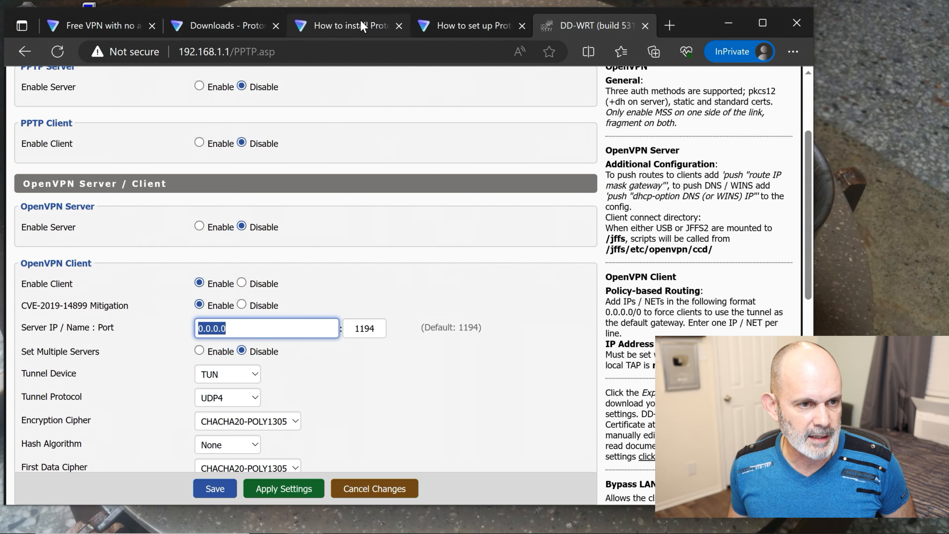
- Read through the OpenVPN Client settings in Proton VPN's DD-WRT setup guide
left_click(464, 30)
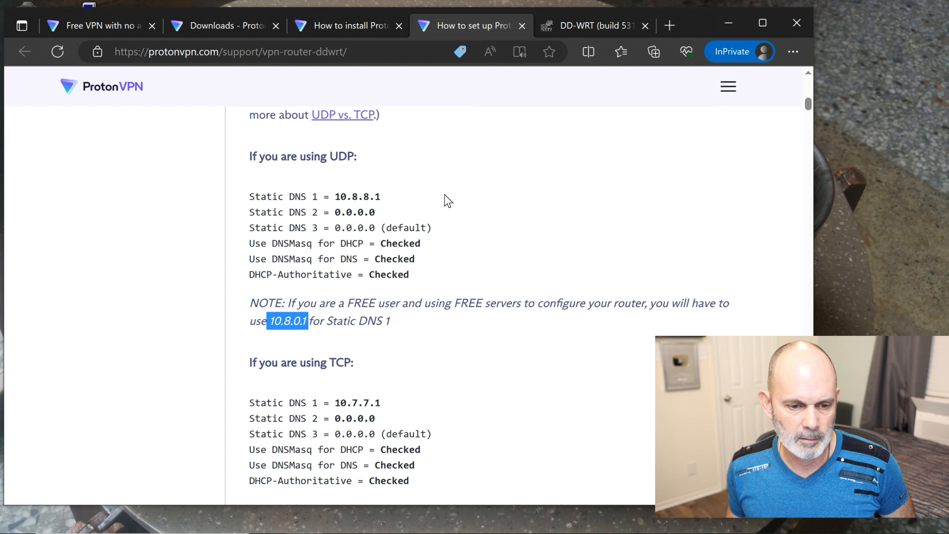
scroll(447, 201, "down", 2)
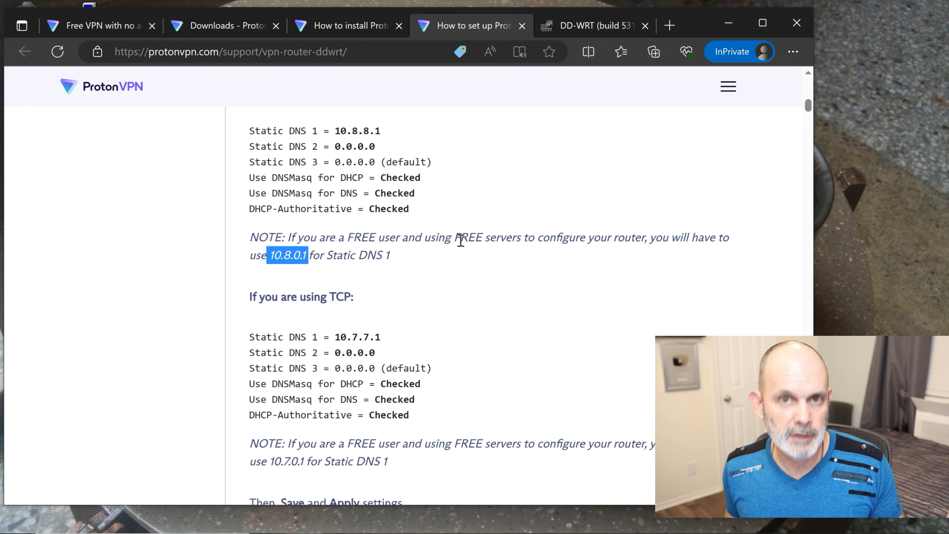
scroll(460, 266, "down", 2)
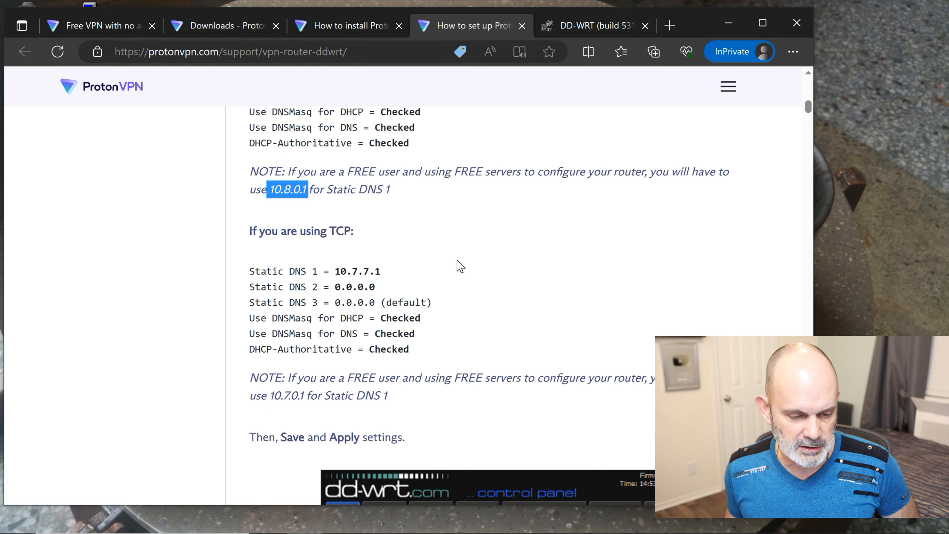
scroll(457, 258, "down", 6)
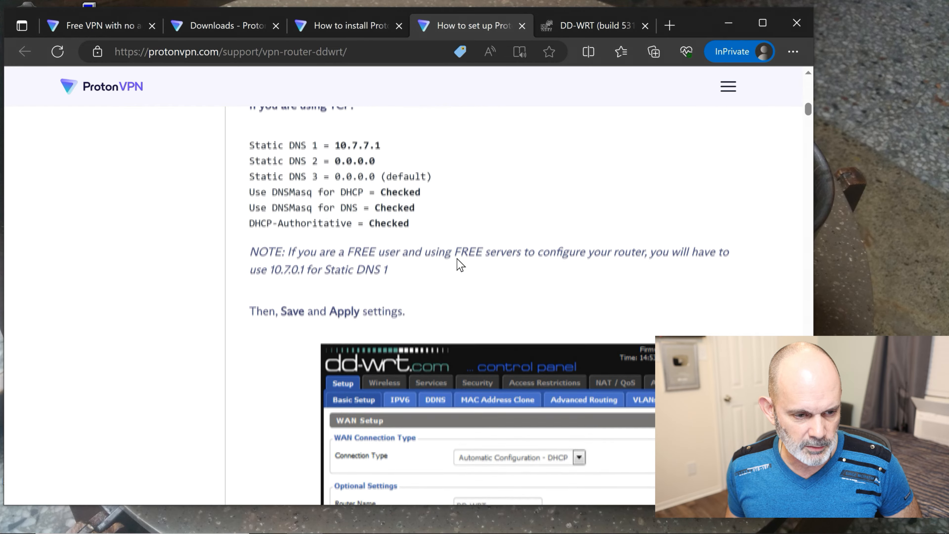
scroll(456, 259, "down", 12)
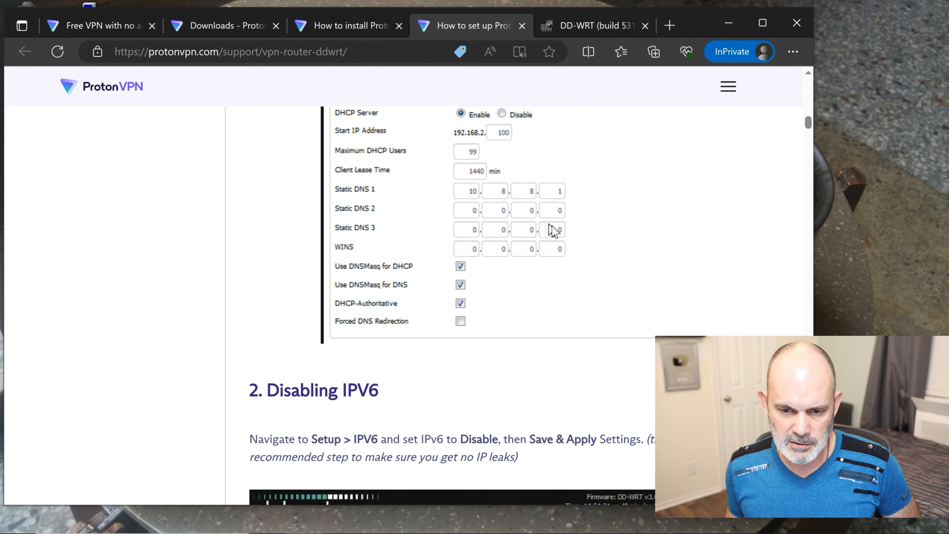
scroll(552, 233, "down", 8)
scroll(448, 276, "down", 6)
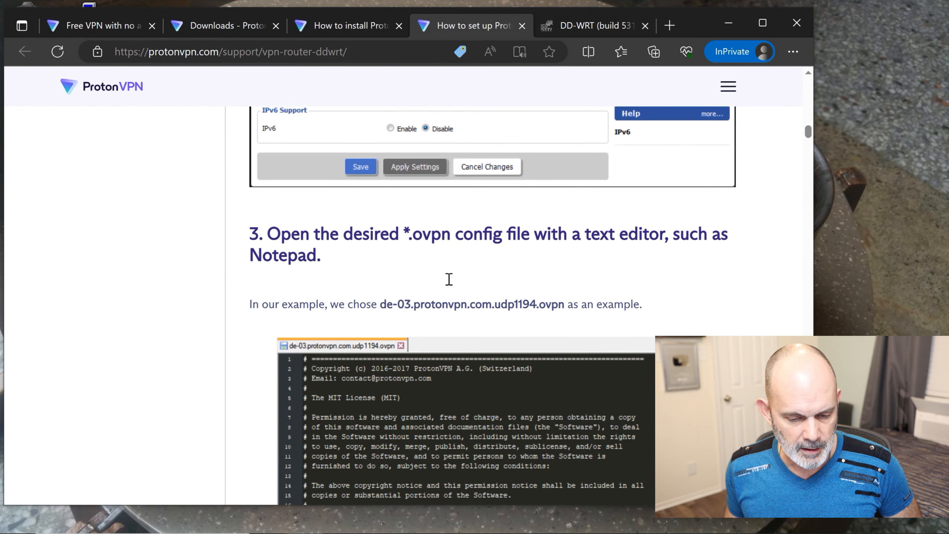
scroll(448, 279, "down", 10)
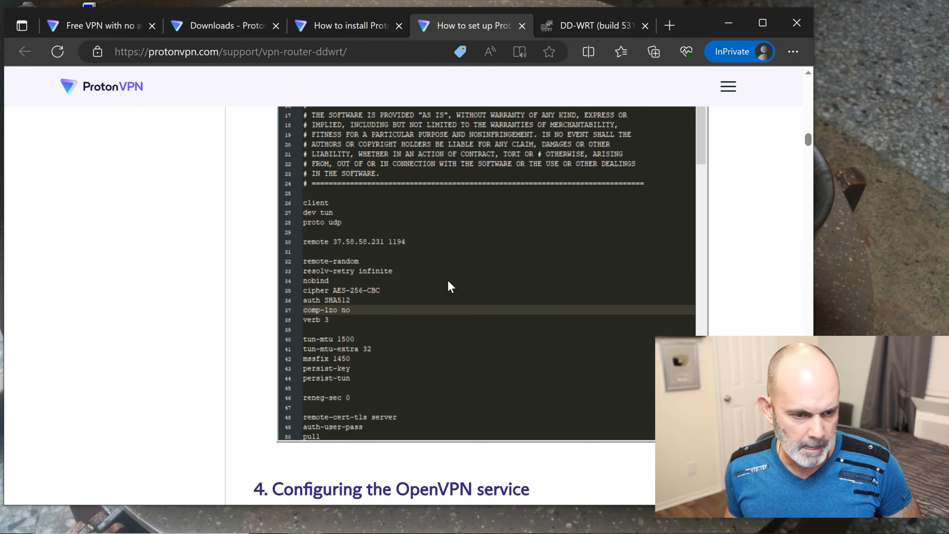
scroll(447, 280, "down", 7)
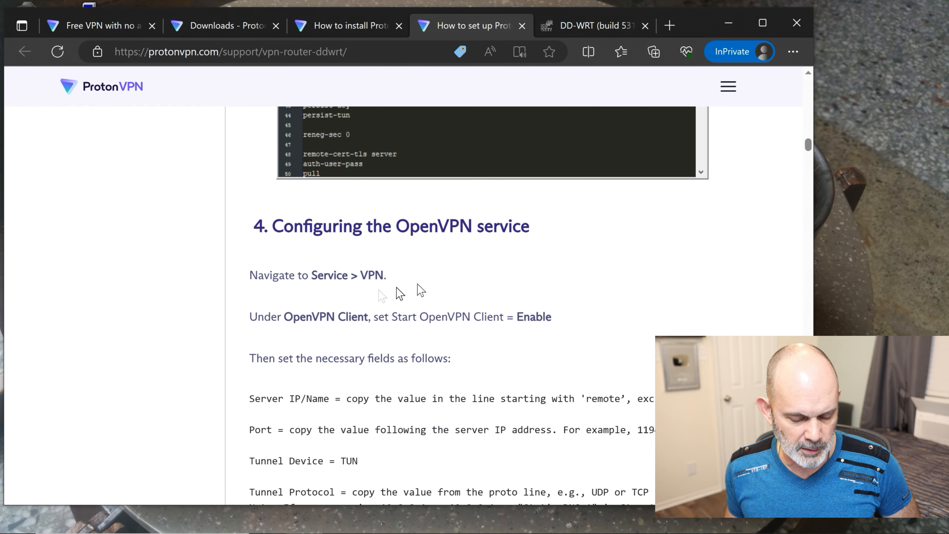
scroll(373, 302, "down", 10)
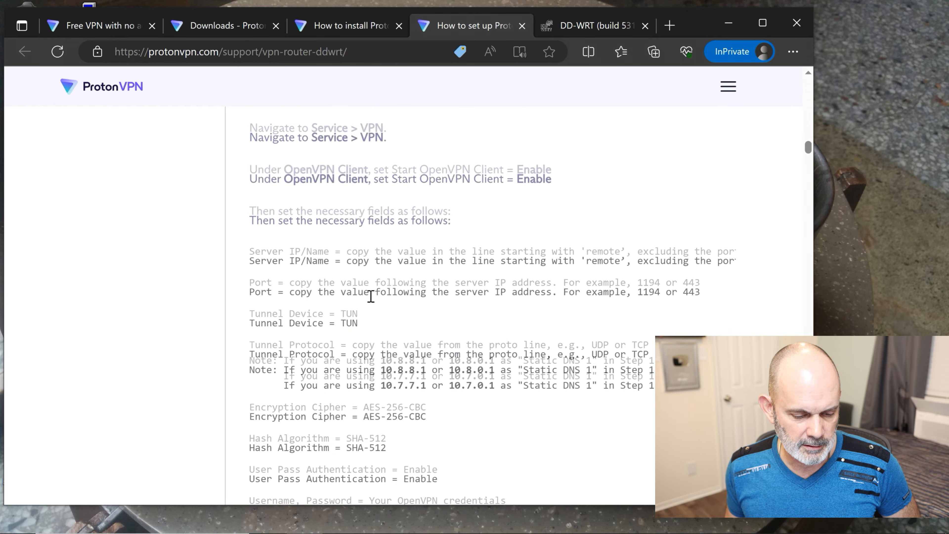
scroll(370, 296, "down", 4)
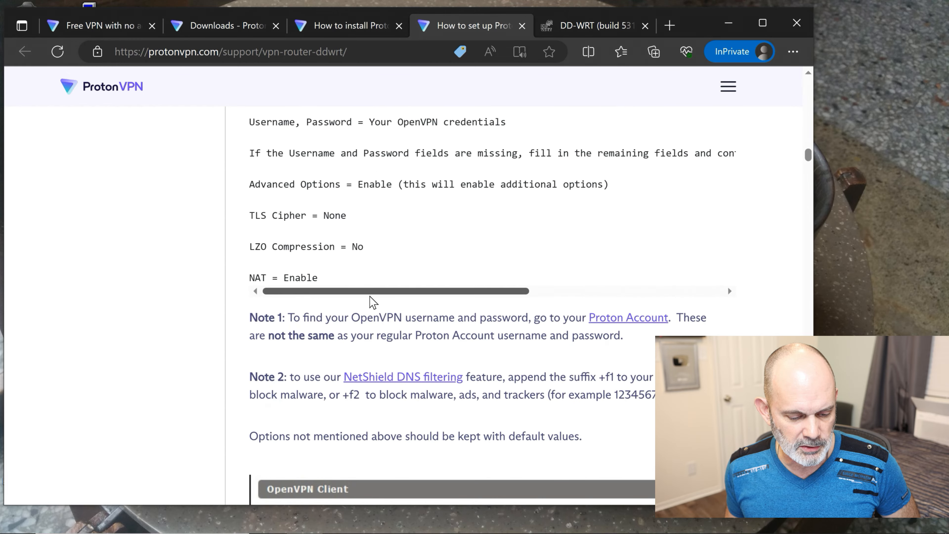
scroll(372, 302, "down", 9)
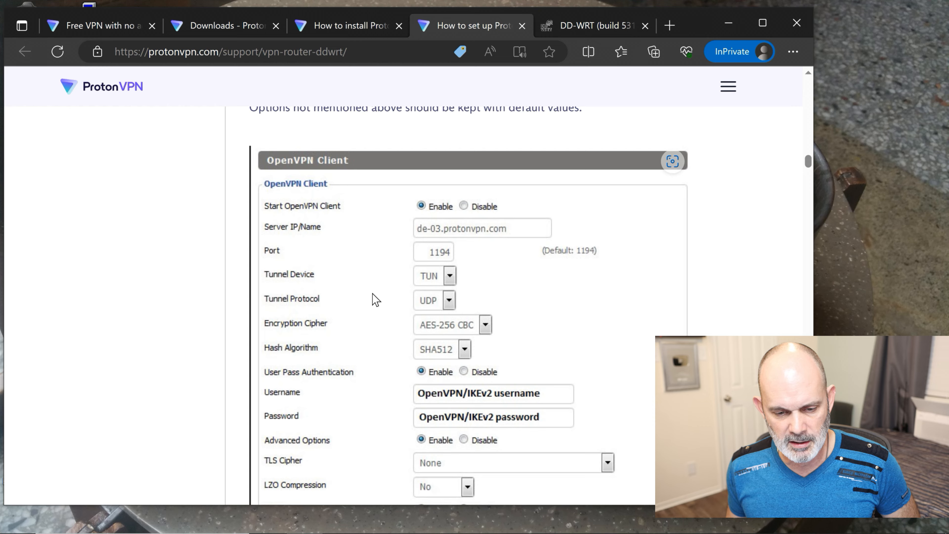
scroll(375, 299, "down", 2)
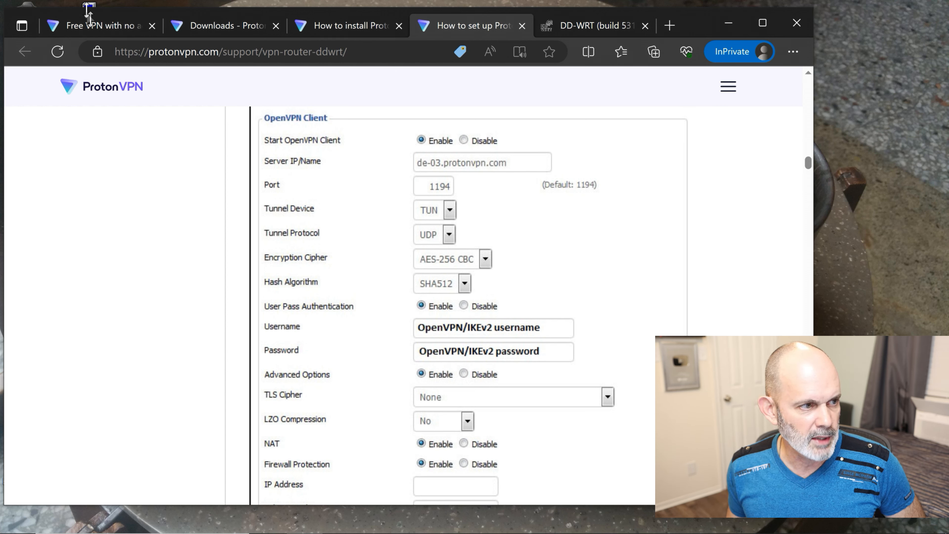
- Go to the Proton VPN Downloads page listing the free OpenVPN server configs
mouse_move(91, 30)
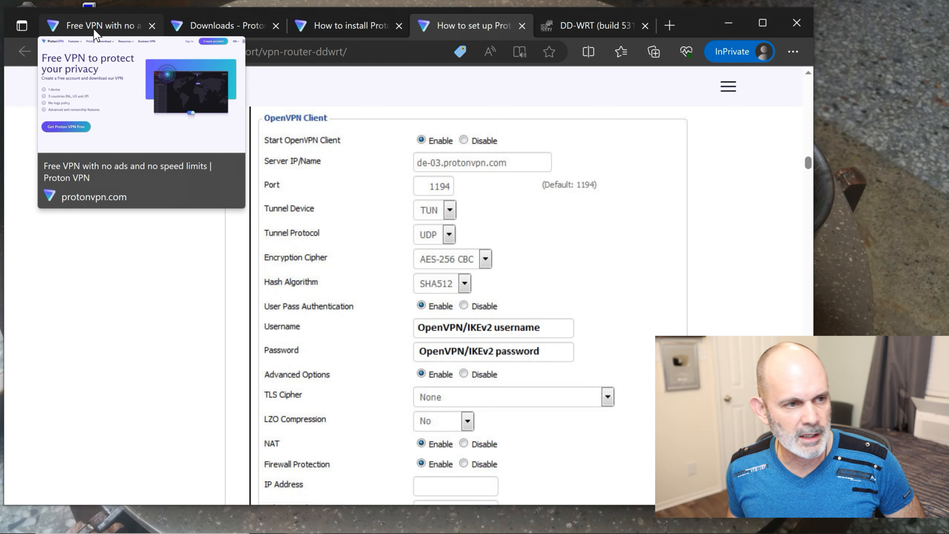
left_click(203, 21)
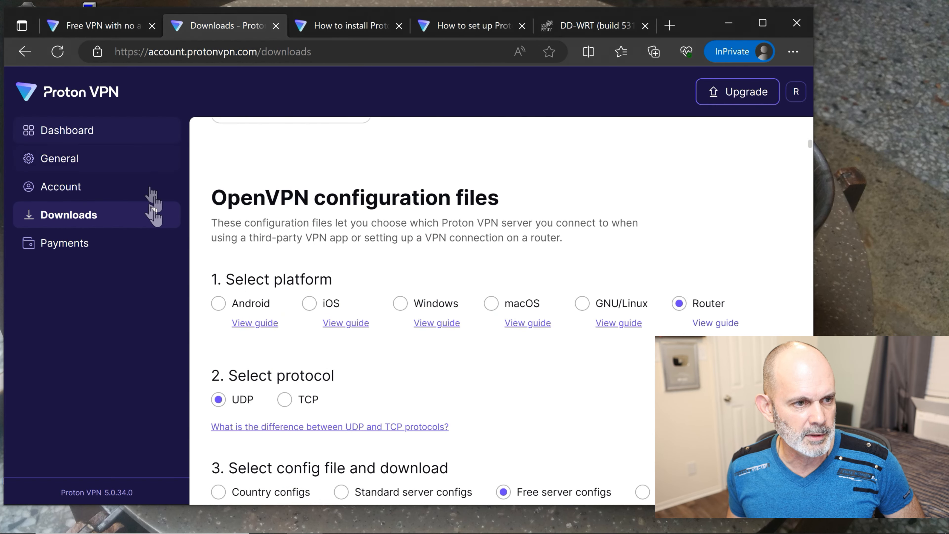
scroll(567, 365, "down", 1)
- Scroll the free server list past the Netherlands to the US-FREE servers, comparing their loads
scroll(567, 365, "down", 6)
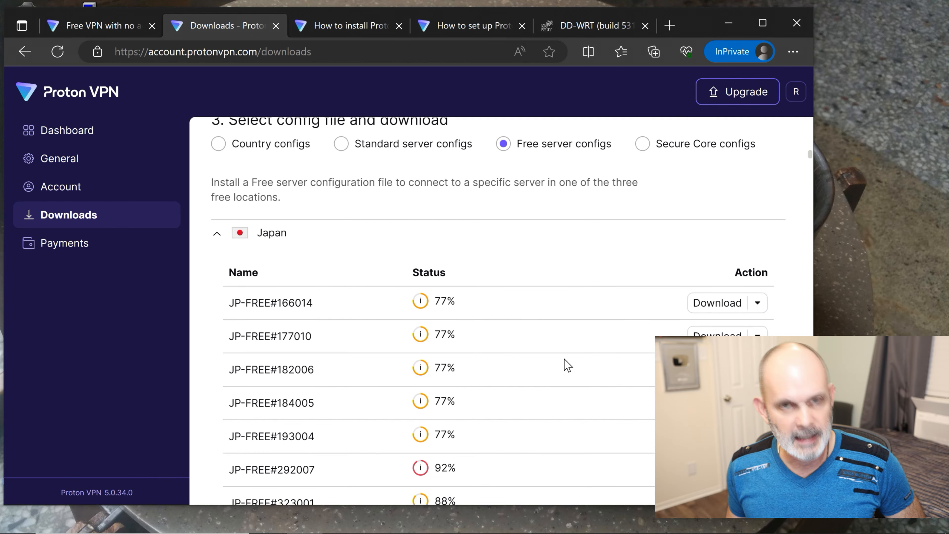
scroll(567, 364, "down", 5)
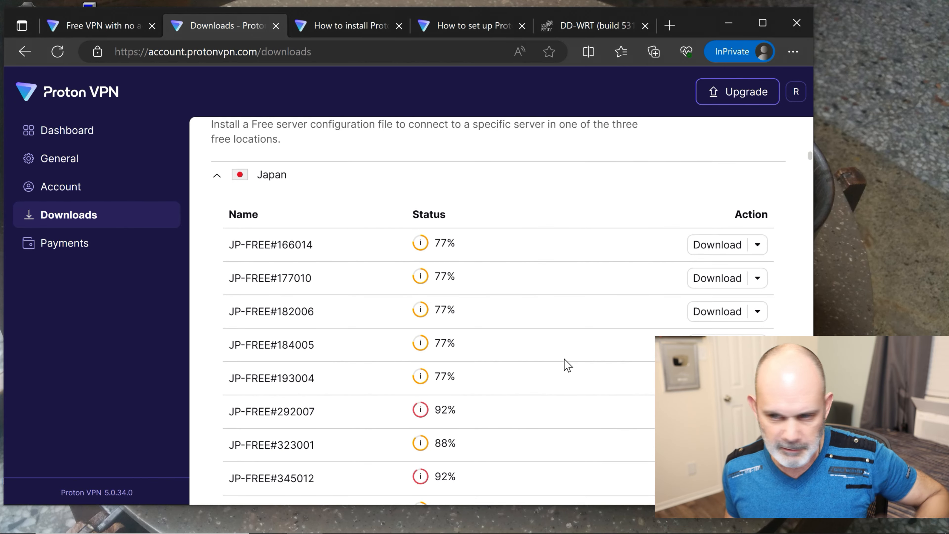
scroll(567, 365, "down", 5)
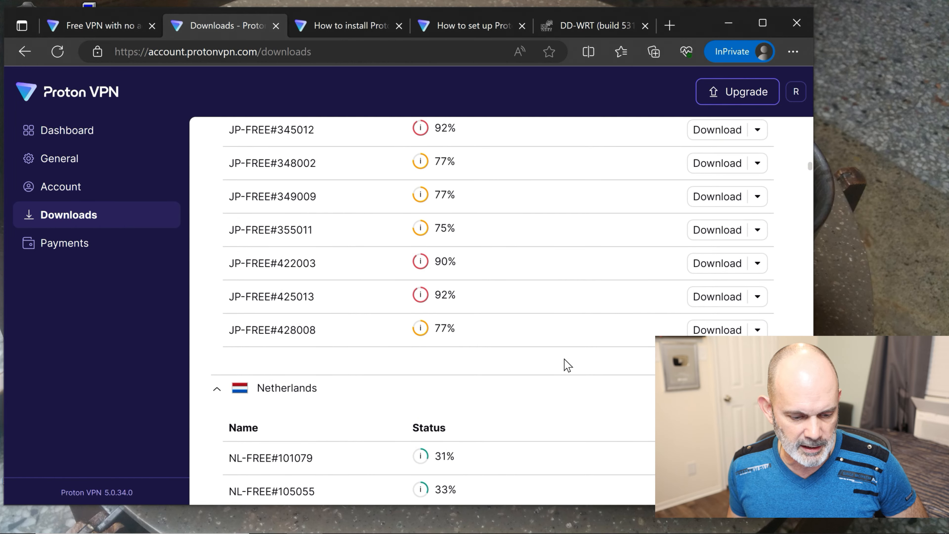
scroll(567, 364, "down", 2)
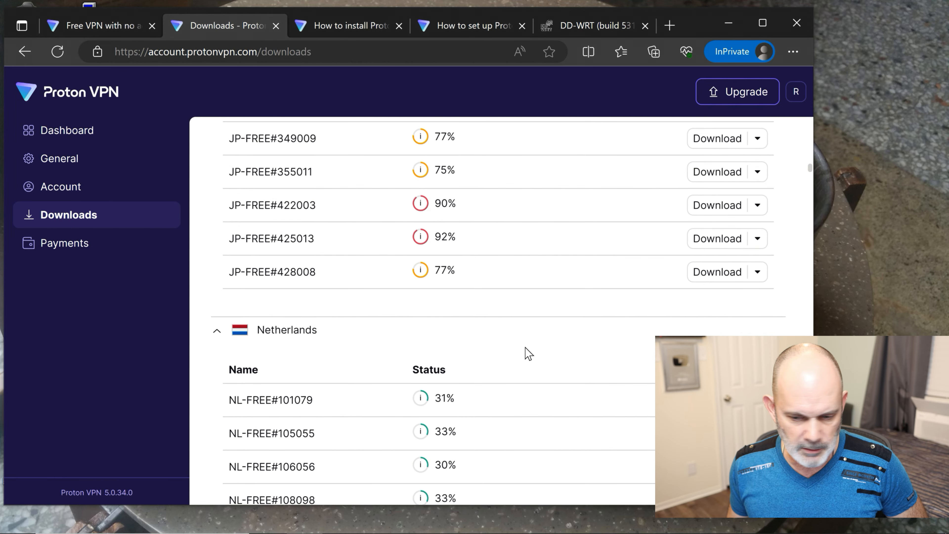
scroll(530, 348, "down", 2)
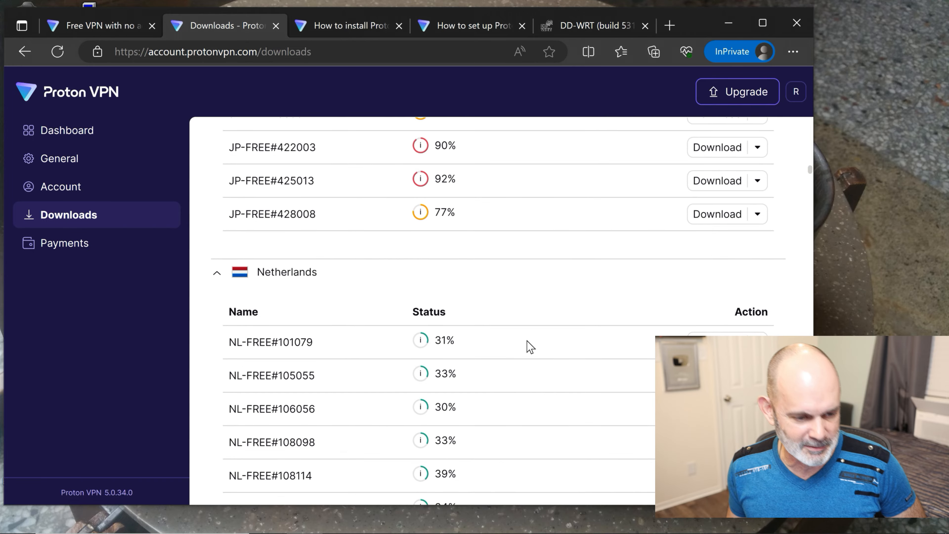
scroll(531, 348, "down", 2)
scroll(530, 348, "up", 12)
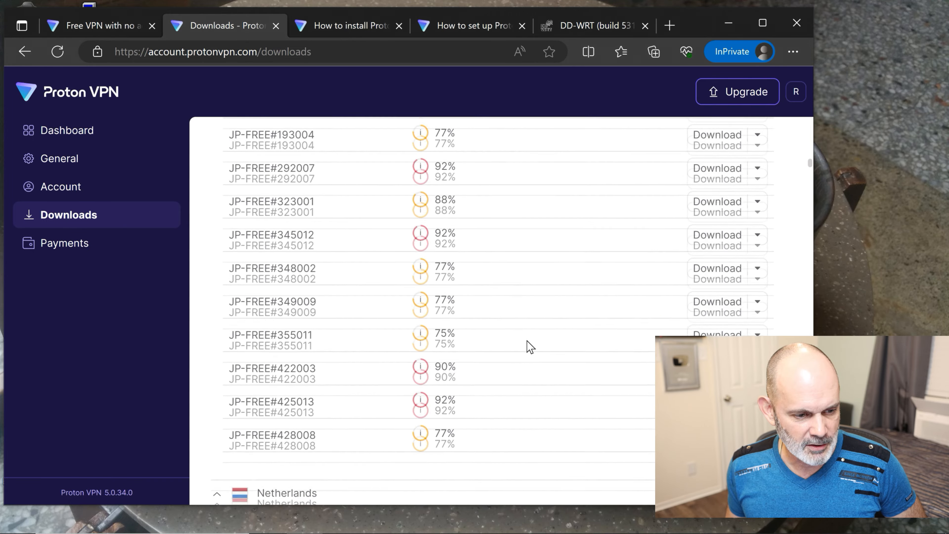
scroll(531, 347, "down", 12)
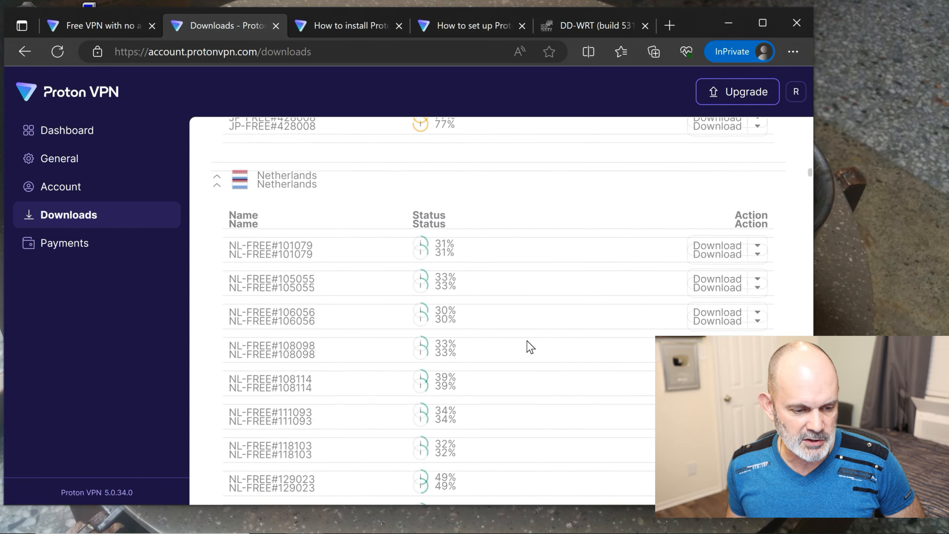
scroll(530, 347, "down", 10)
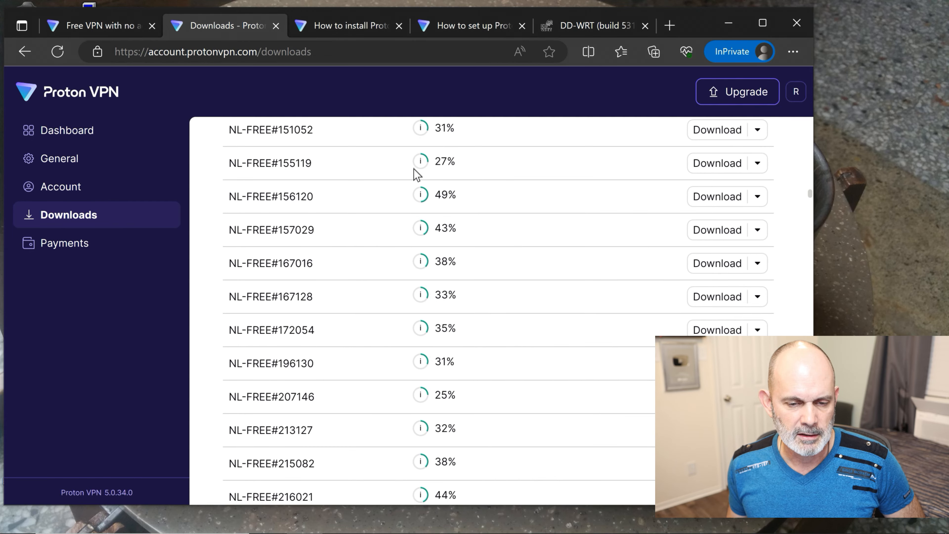
mouse_move(424, 157)
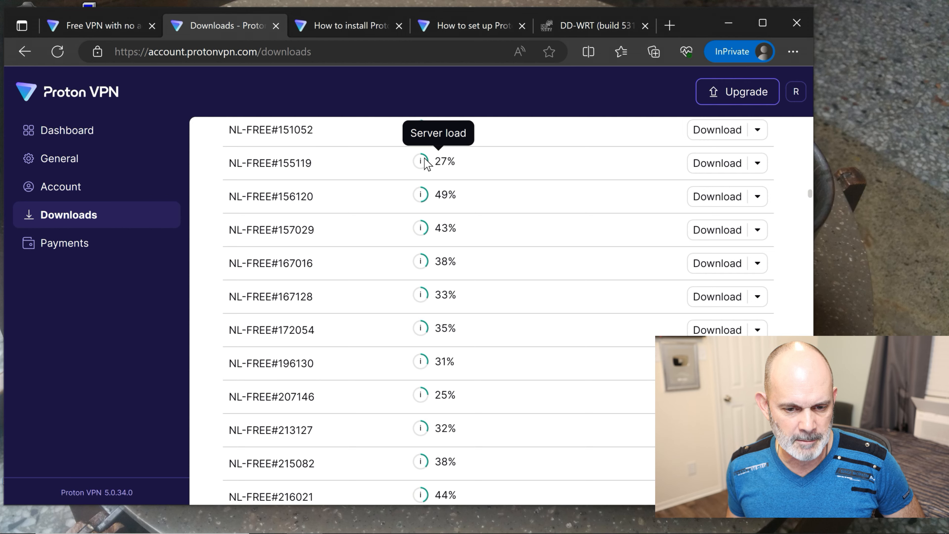
scroll(513, 206, "up", 5)
scroll(515, 206, "up", 3)
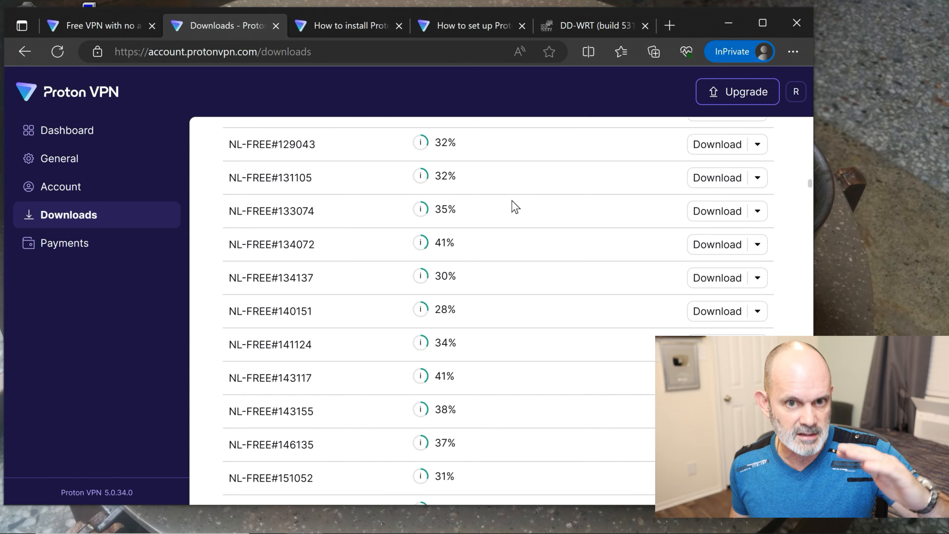
scroll(515, 207, "down", 12)
scroll(515, 206, "down", 20)
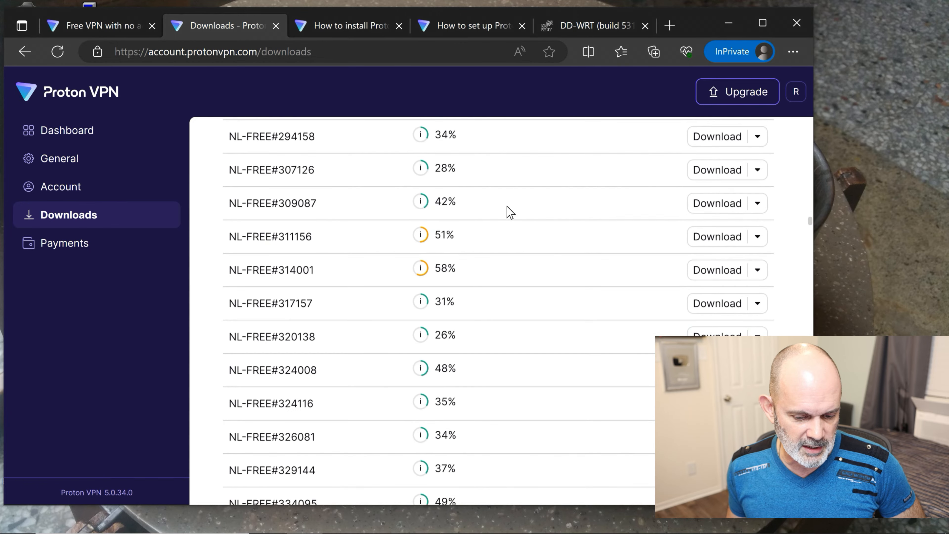
scroll(511, 213, "down", 8)
scroll(512, 213, "down", 15)
scroll(513, 214, "down", 20)
scroll(513, 214, "up", 3)
scroll(513, 214, "down", 12)
scroll(513, 213, "down", 5)
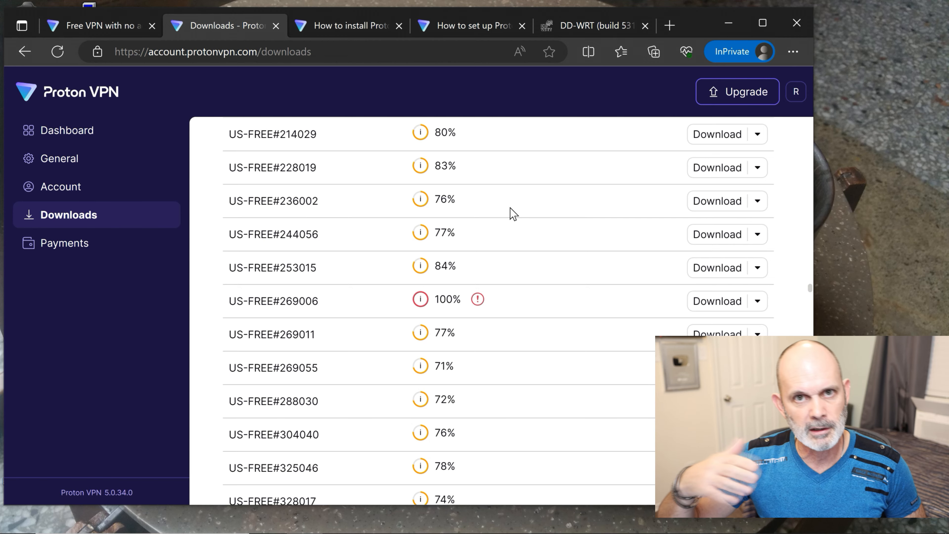
scroll(513, 213, "up", 2)
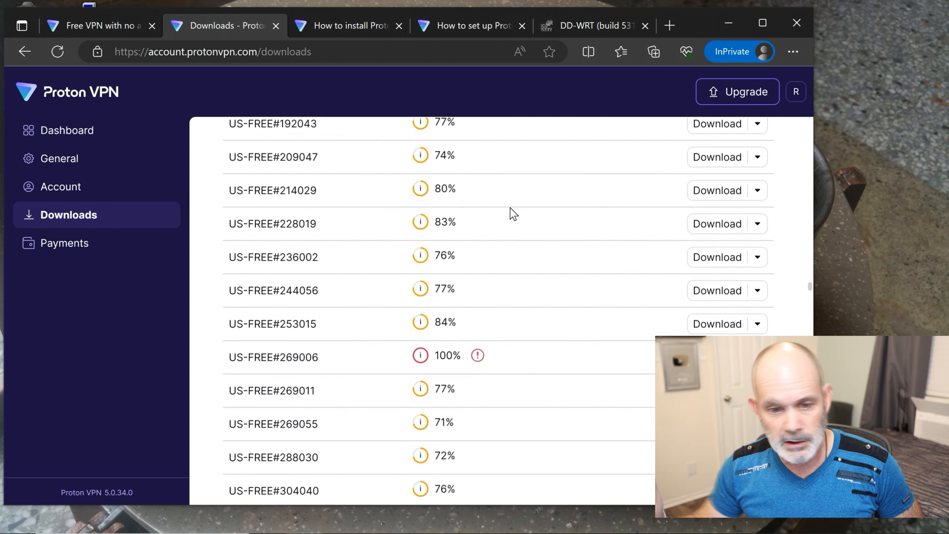
scroll(513, 214, "down", 10)
scroll(513, 213, "down", 6)
scroll(510, 243, "up", 1)
scroll(512, 243, "down", 3)
scroll(510, 247, "down", 5)
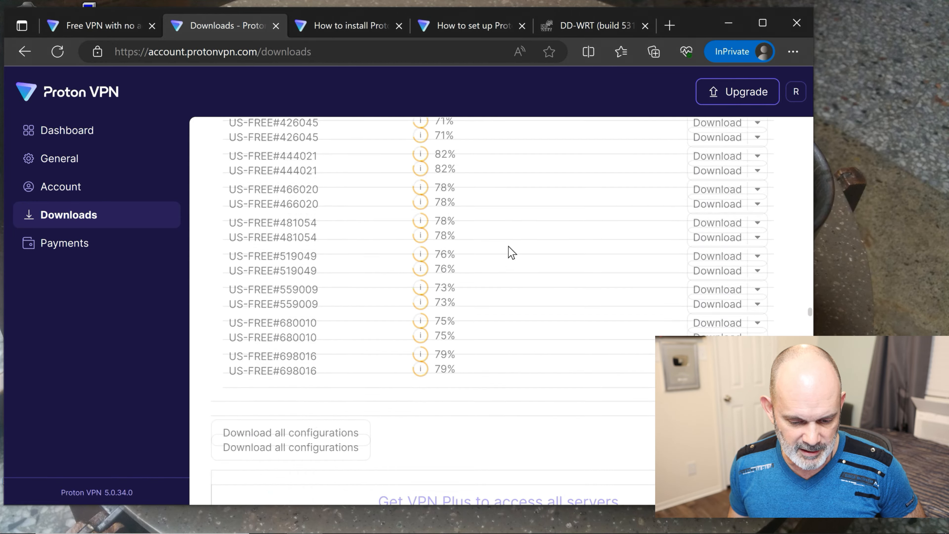
scroll(510, 249, "up", 4)
scroll(511, 252, "up", 2)
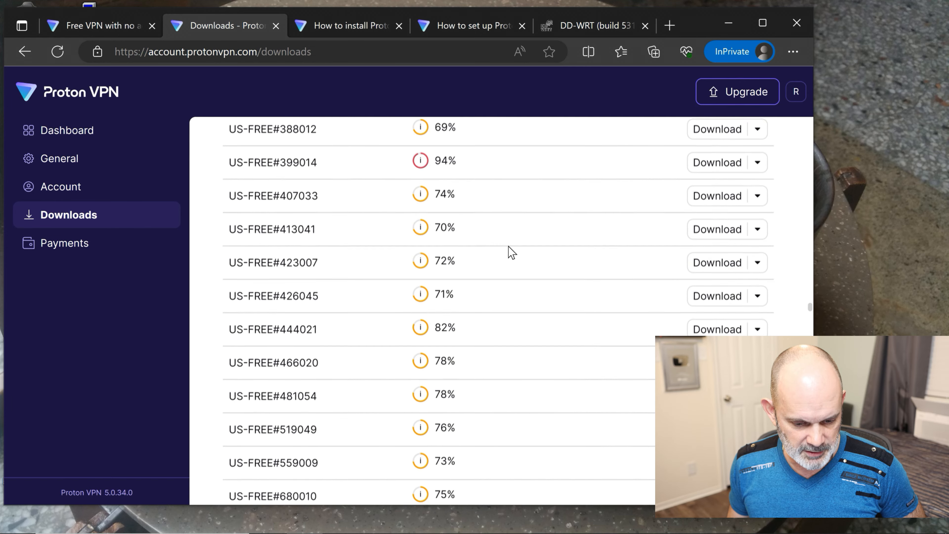
scroll(511, 252, "up", 3)
scroll(508, 253, "up", 2)
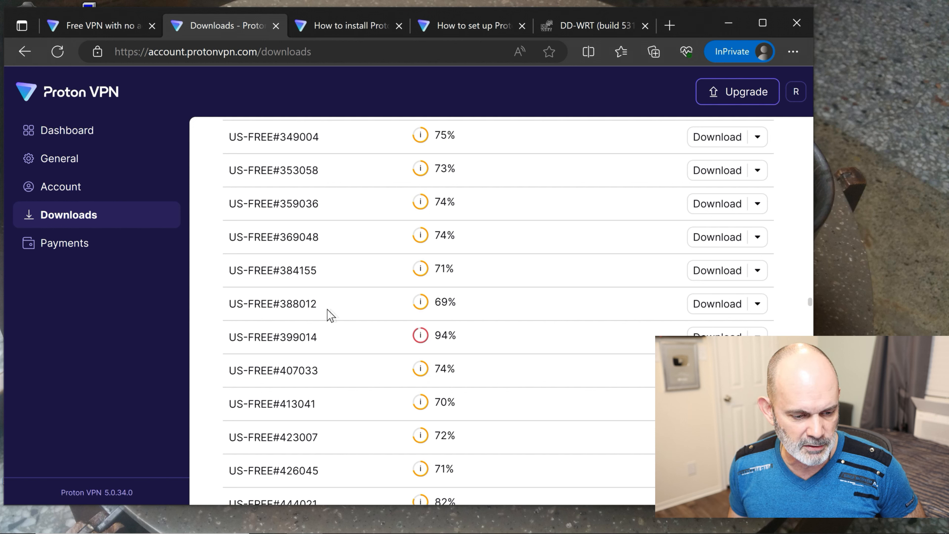
mouse_move(422, 307)
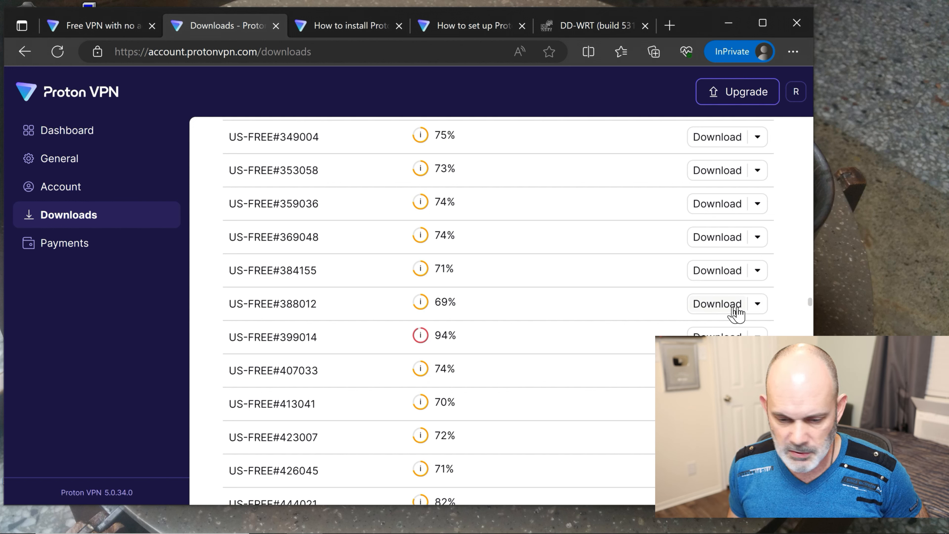
- Download the US-FREE#388012 config file using Save as
left_click(714, 307)
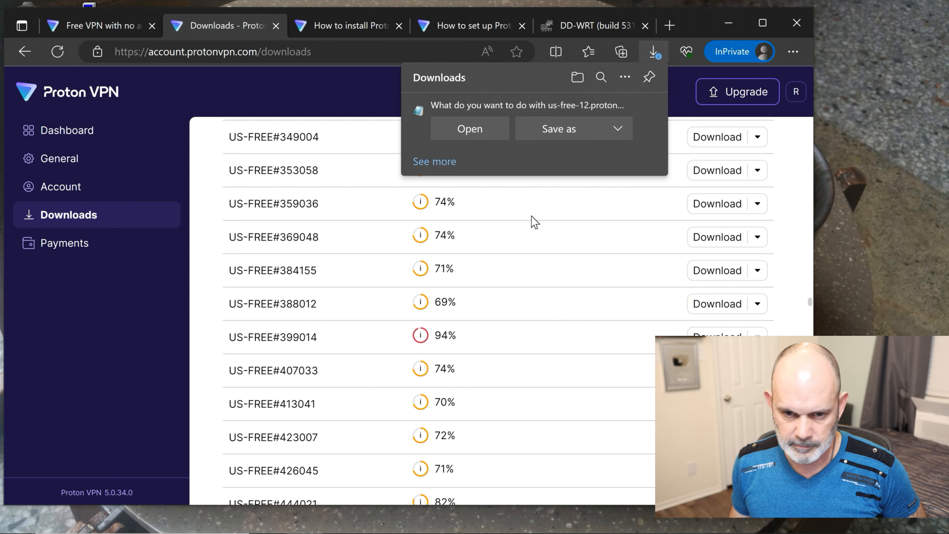
left_click(614, 130)
left_click(559, 135)
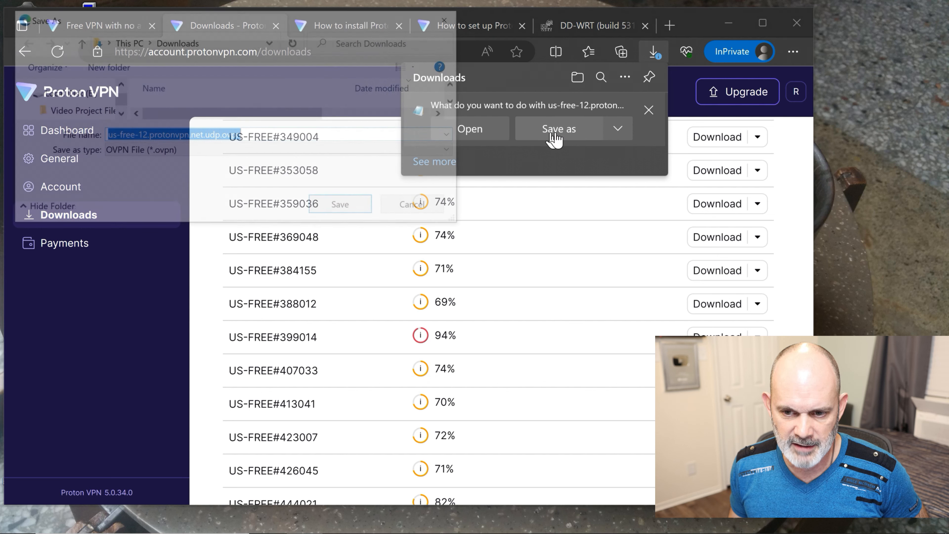
scroll(98, 106, "down", 1)
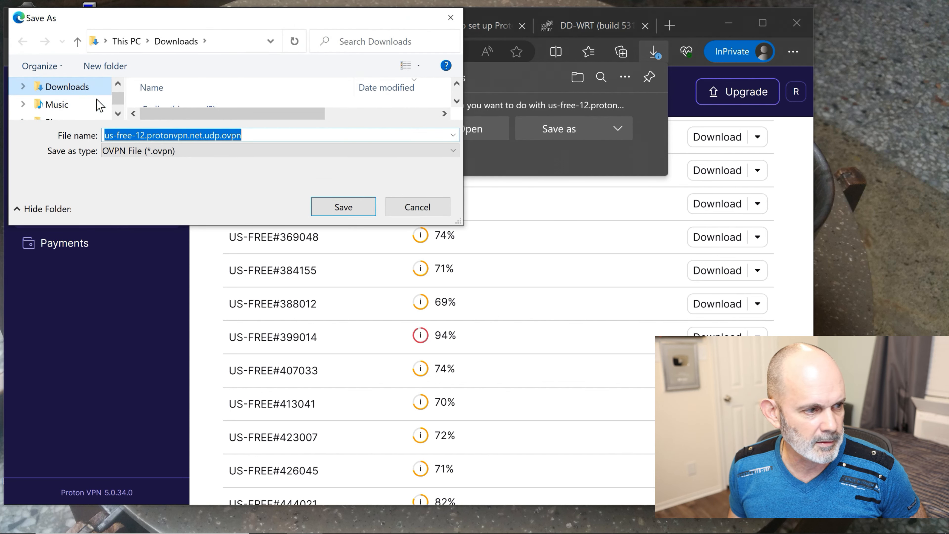
scroll(98, 108, "down", 1)
scroll(97, 109, "up", 5)
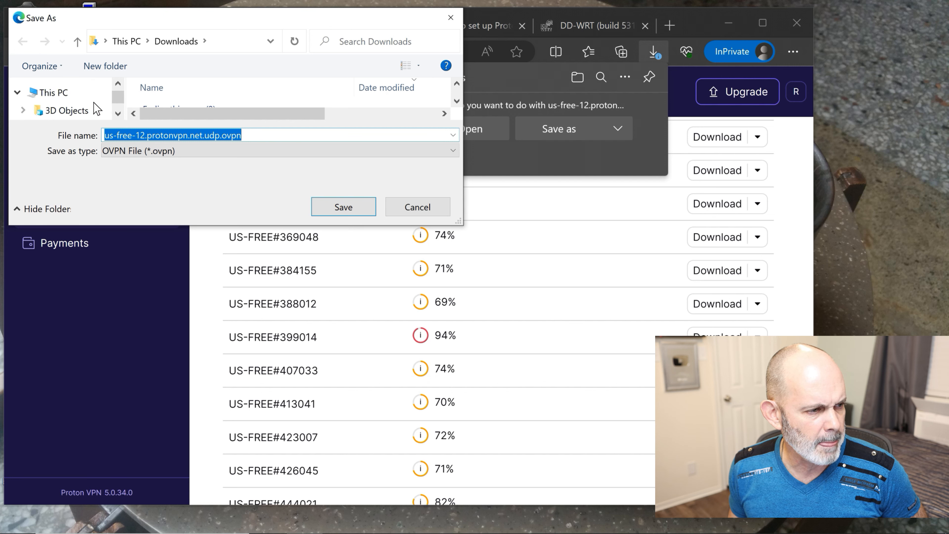
scroll(97, 109, "down", 1)
- Save us-free-12.protonvpn.net.udp.ovpn into the Desktop's Proton VPN folder and open it
left_click(60, 105)
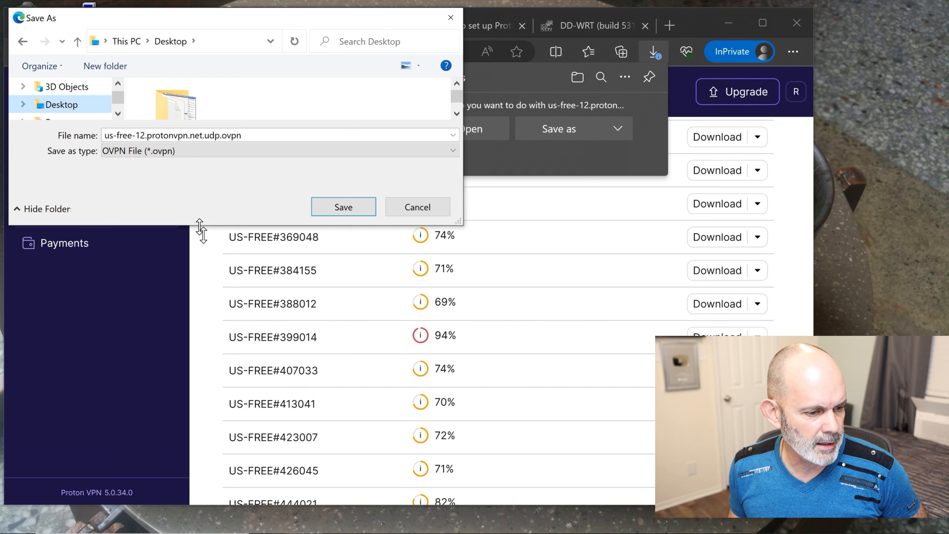
left_click_drag(200, 226, 198, 452)
double_click(209, 176)
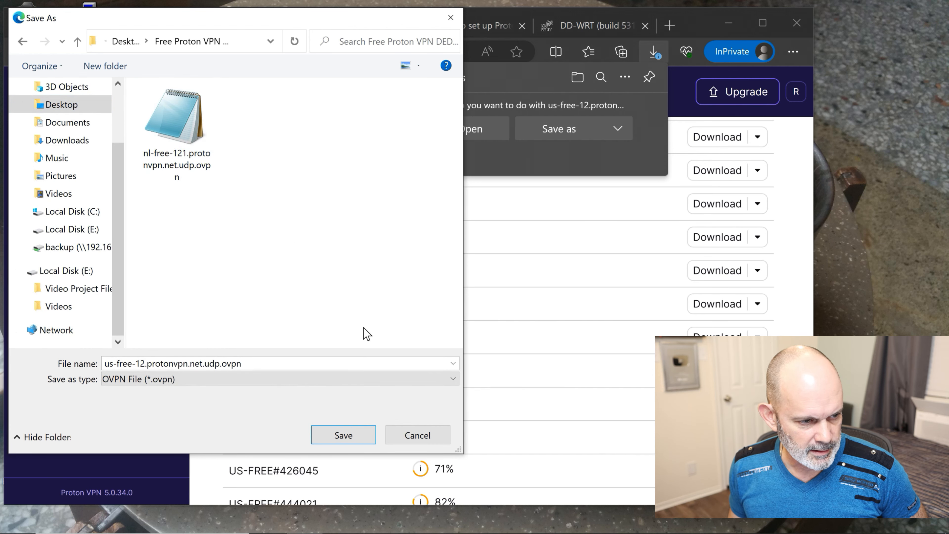
left_click(345, 437)
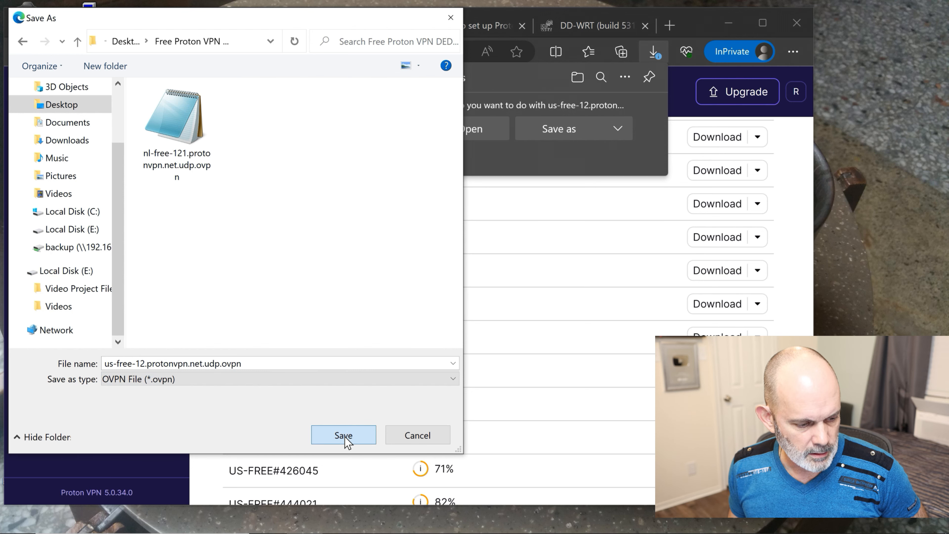
left_click(343, 436)
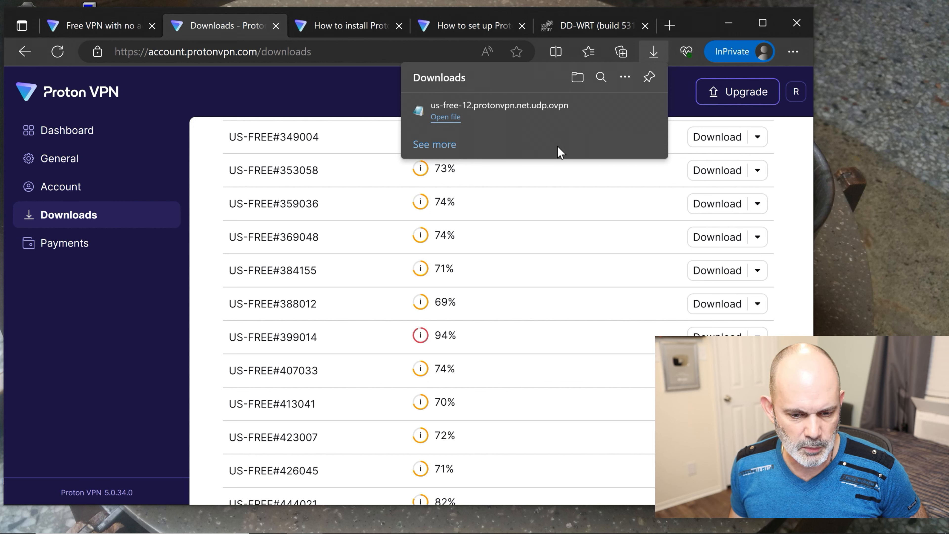
left_click(445, 117)
- Maximize the config in Notepad and copy the first remote line's address 185.230.126.2
left_click_drag(436, 257, 507, 146)
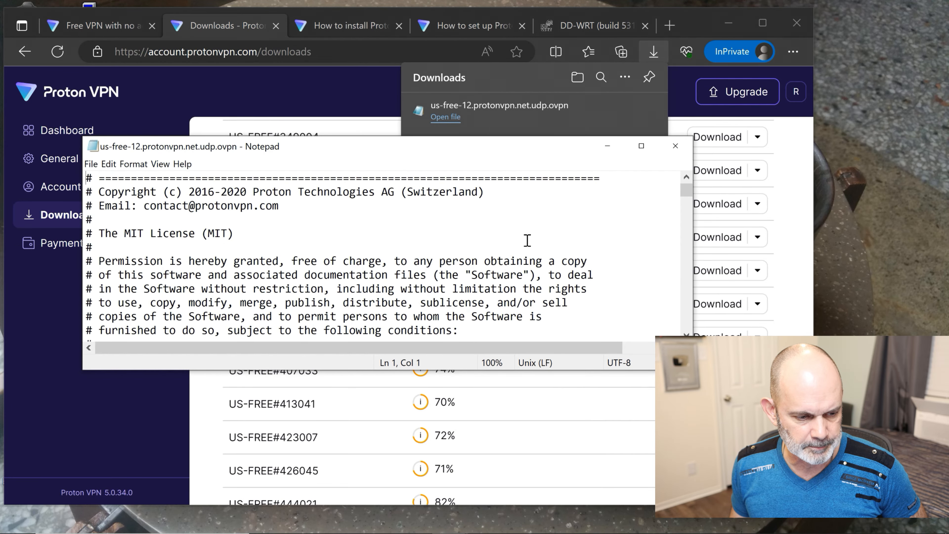
left_click(641, 146)
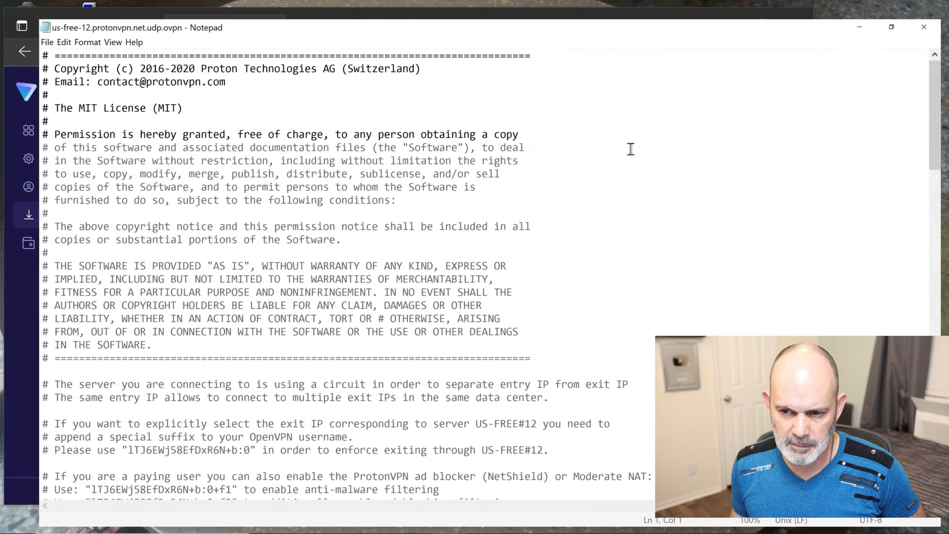
scroll(345, 153, "down", 8)
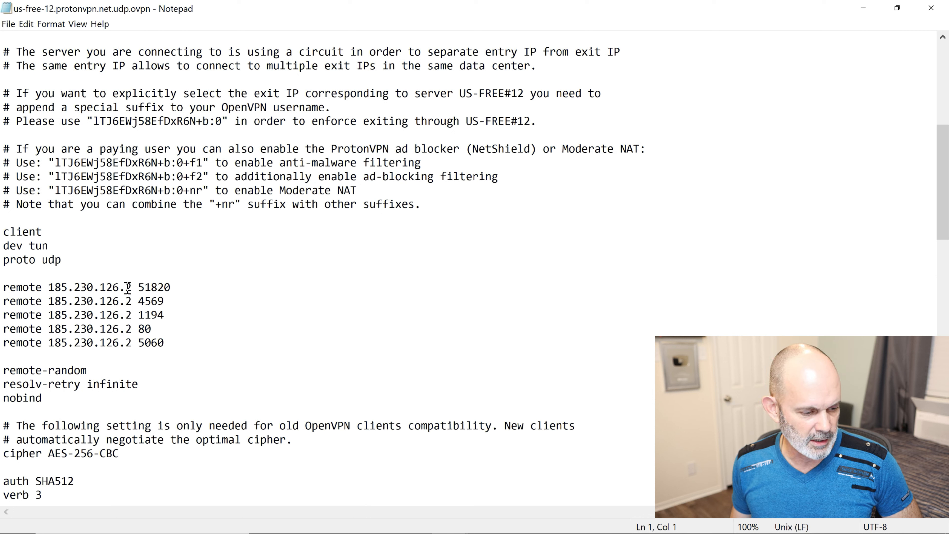
left_click_drag(134, 287, 49, 287)
right_click(79, 287)
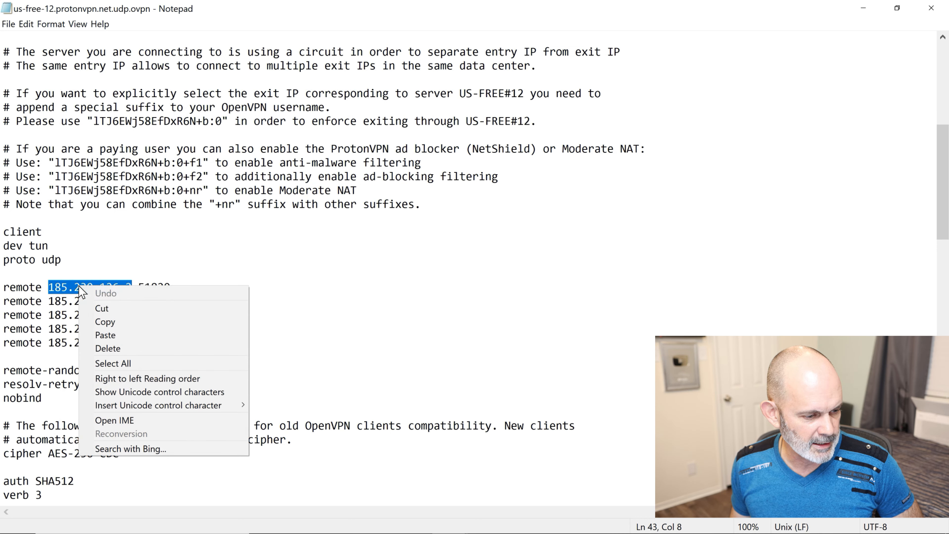
left_click(102, 322)
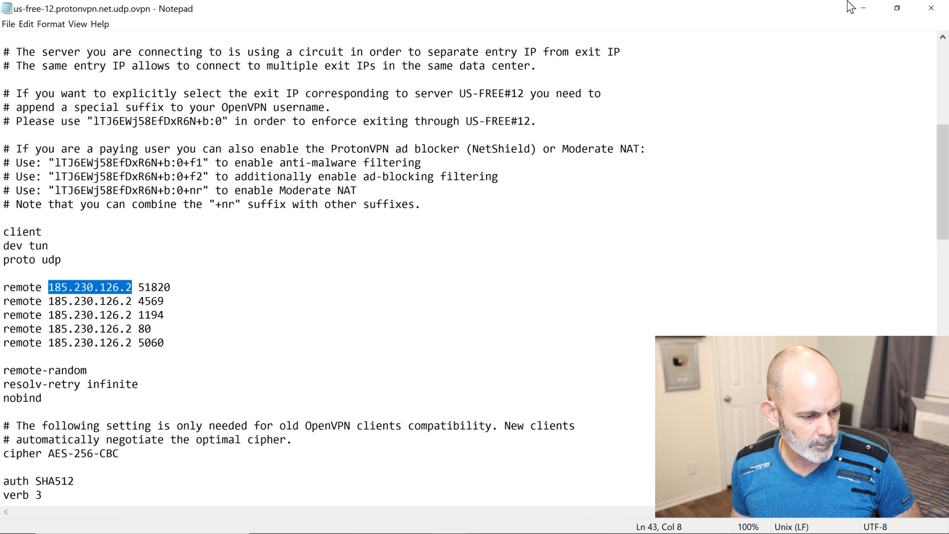
left_click(863, 8)
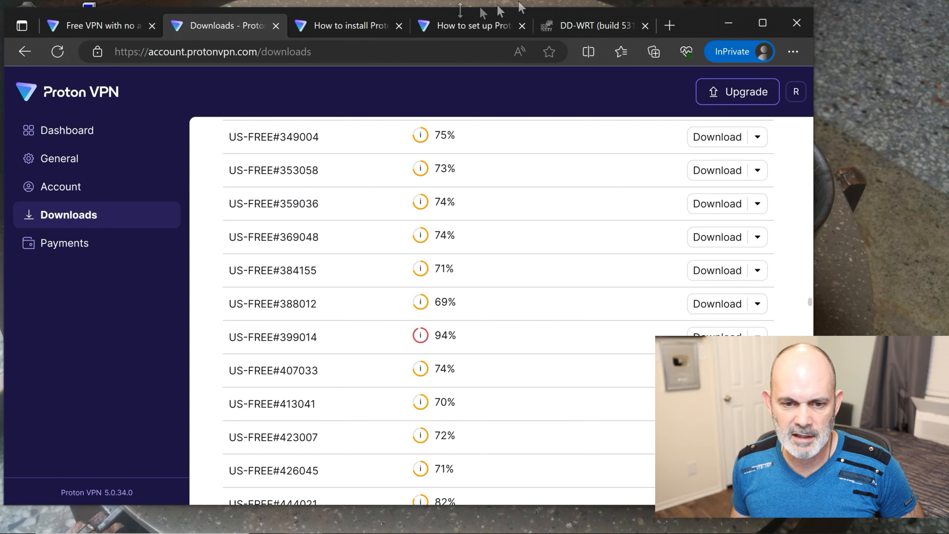
- Paste 185.230.126.2 as the Server IP and set Tunnel Protocol to UDP, per Proton's guide
left_click(597, 26)
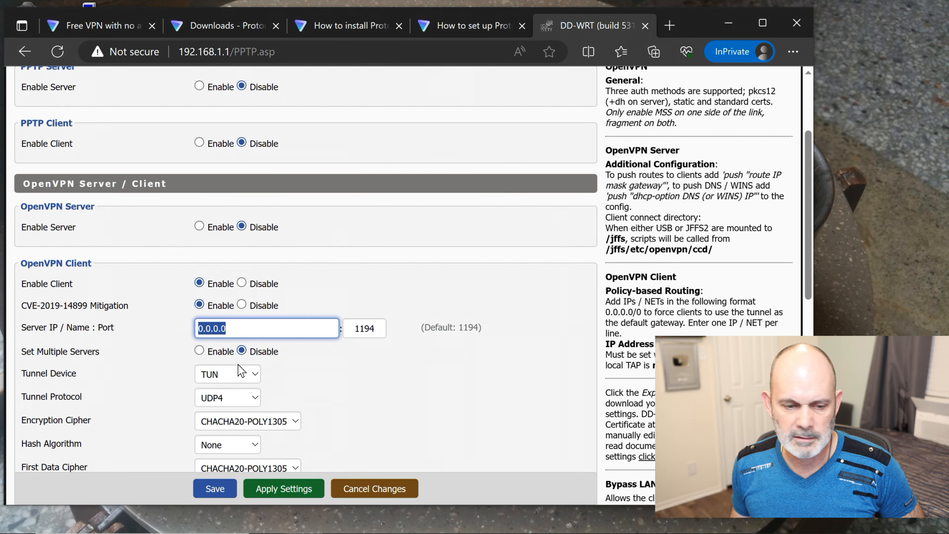
right_click(247, 329)
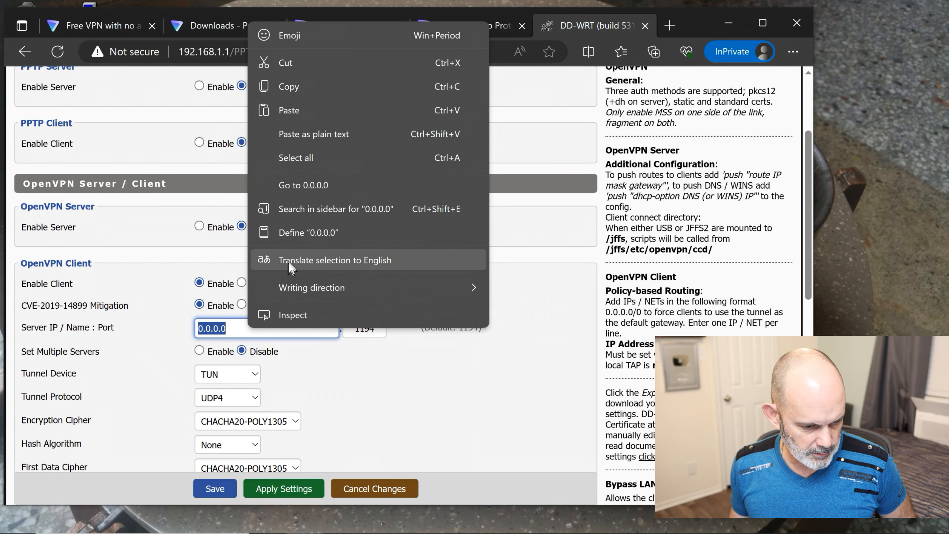
left_click(314, 116)
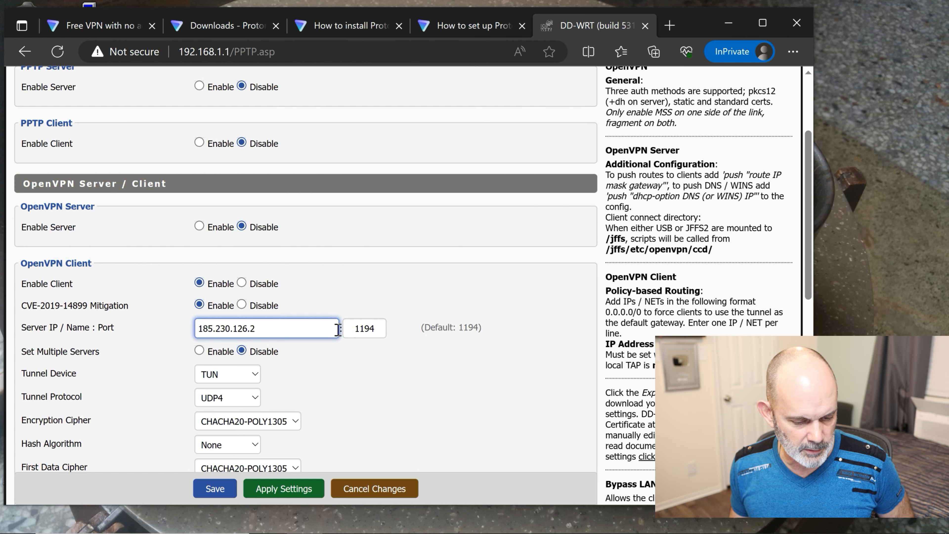
scroll(337, 329, "down", 1)
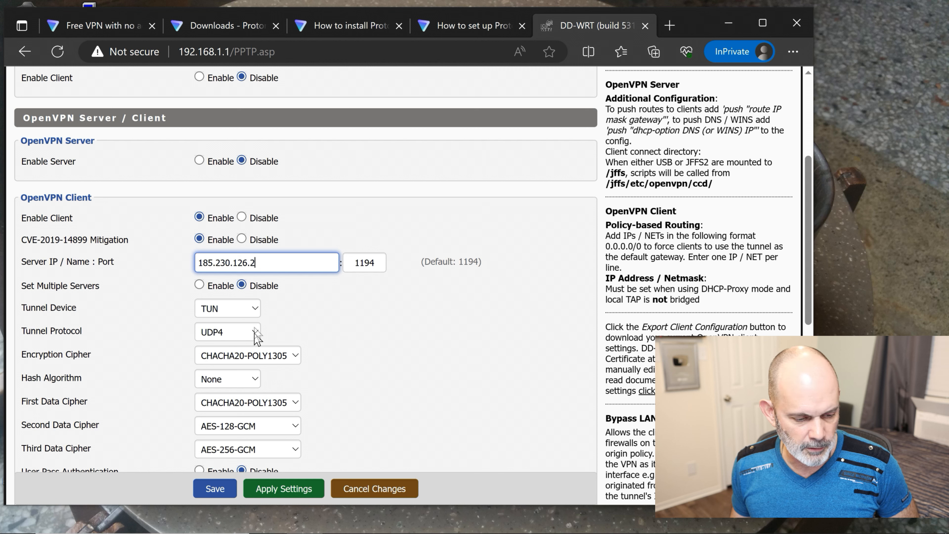
left_click(468, 32)
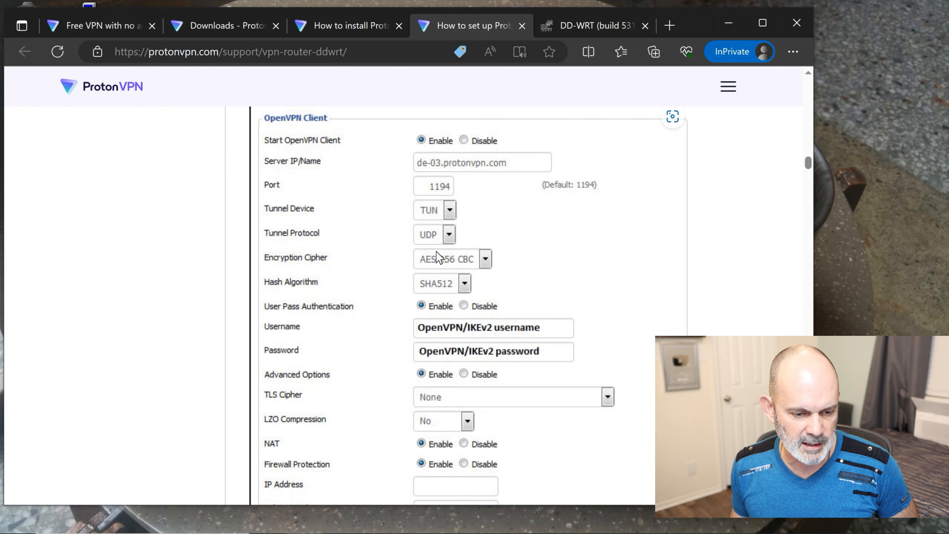
left_click(574, 21)
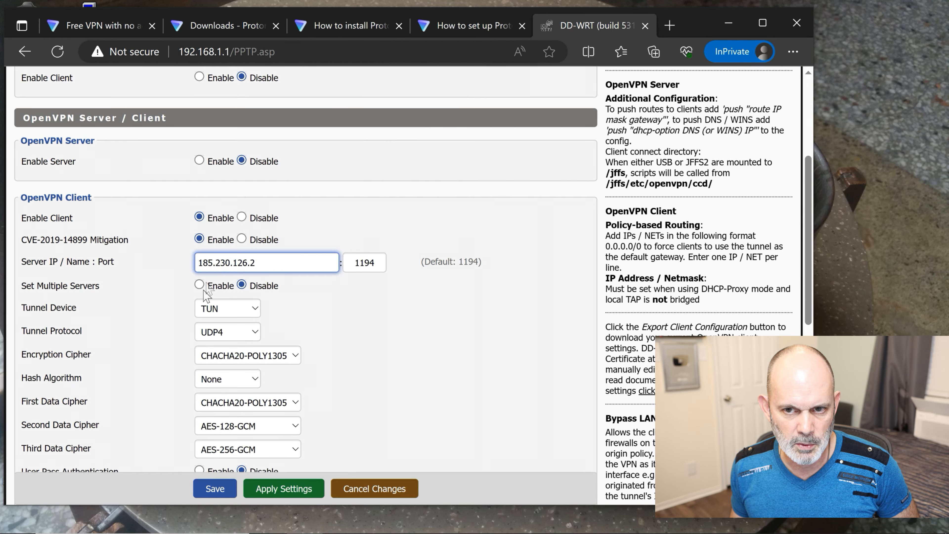
left_click(249, 336)
left_click(245, 369)
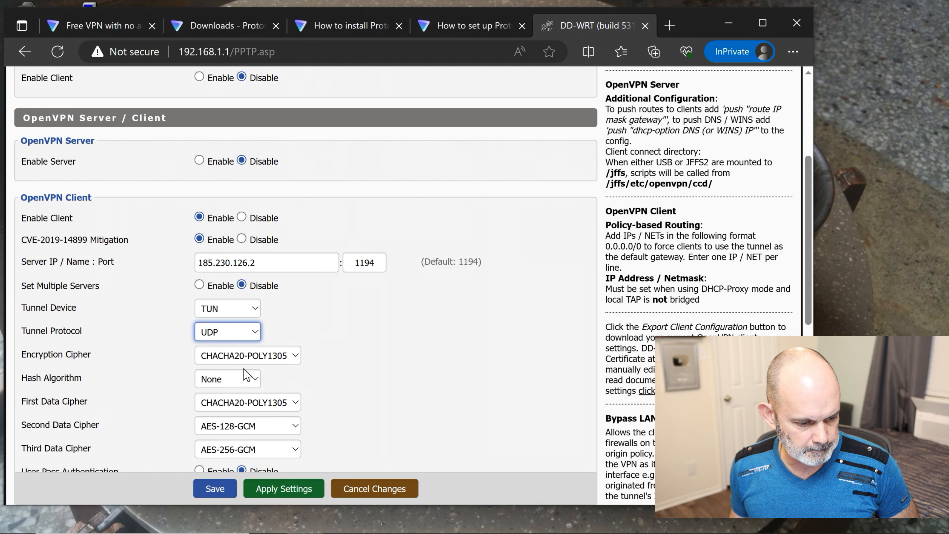
- Set Encryption Cipher to AES-256-CBC and Hash Algorithm to SHA512, matching Proton's guide
left_click(464, 28)
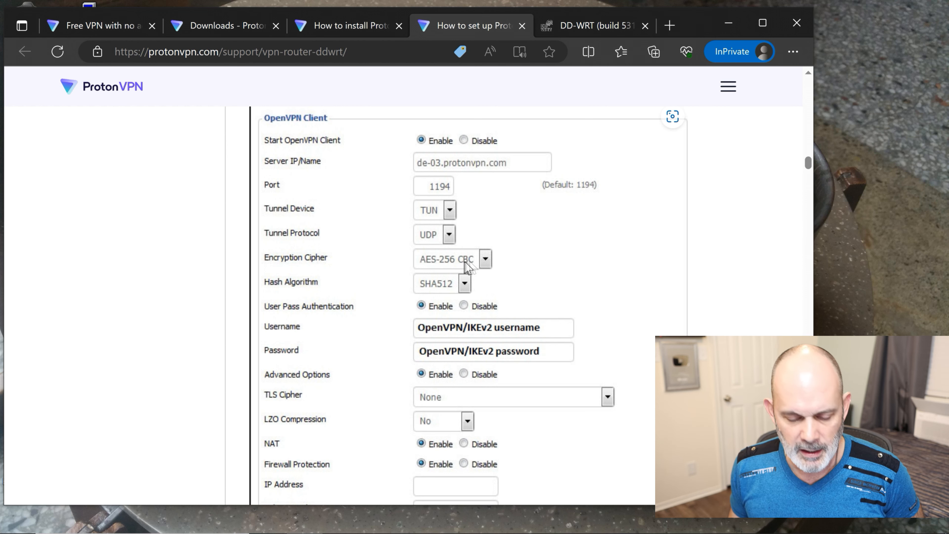
left_click(349, 25)
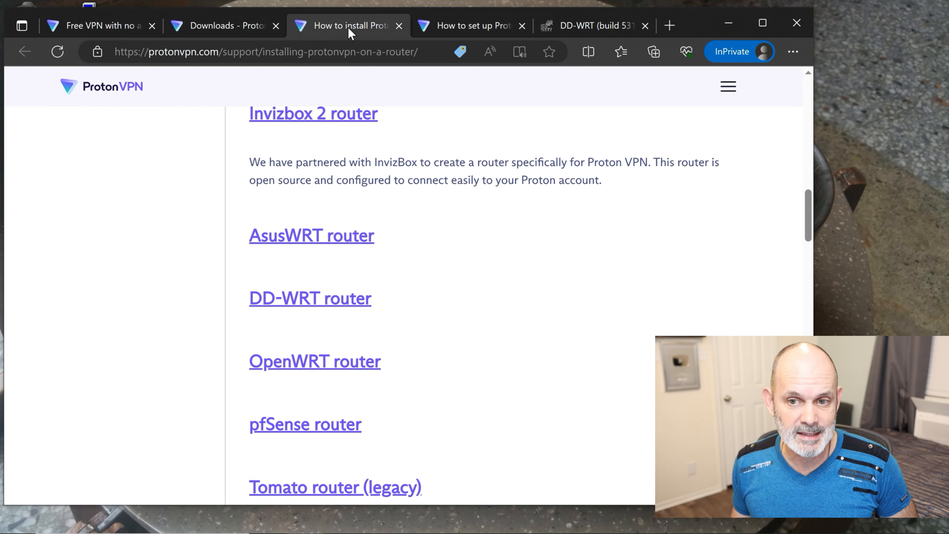
left_click(594, 27)
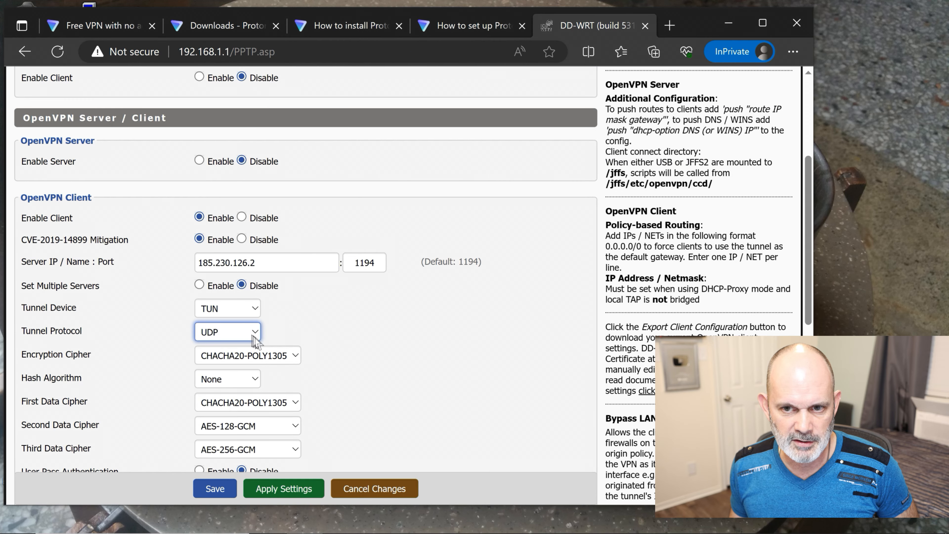
left_click(268, 355)
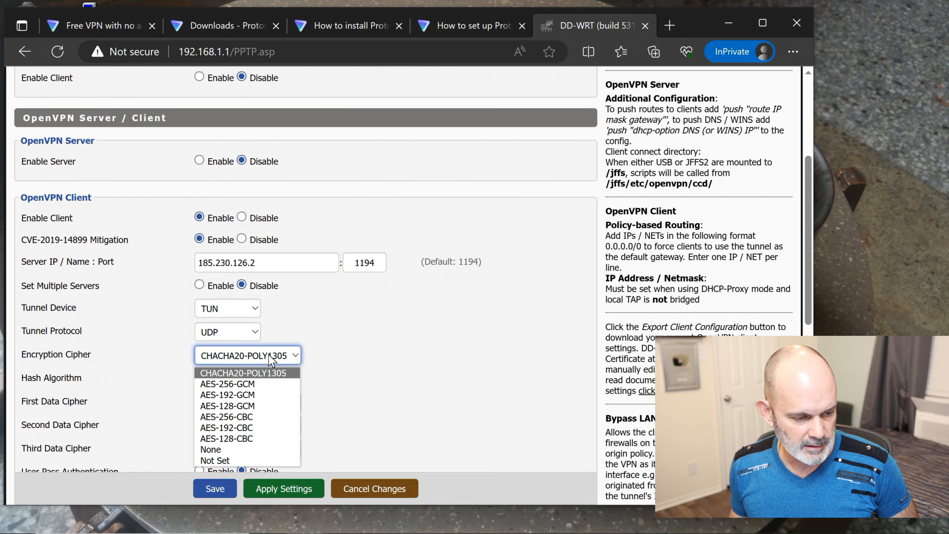
left_click(255, 418)
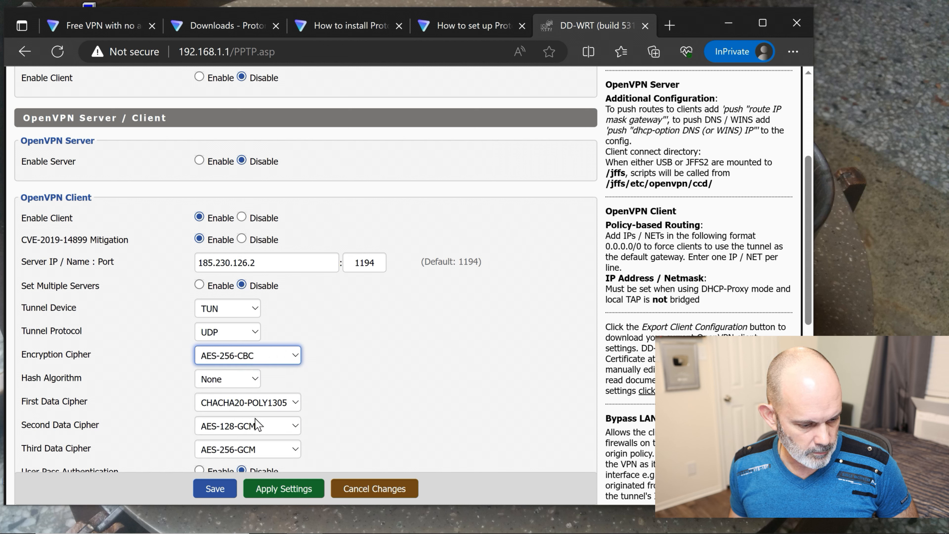
left_click(249, 385)
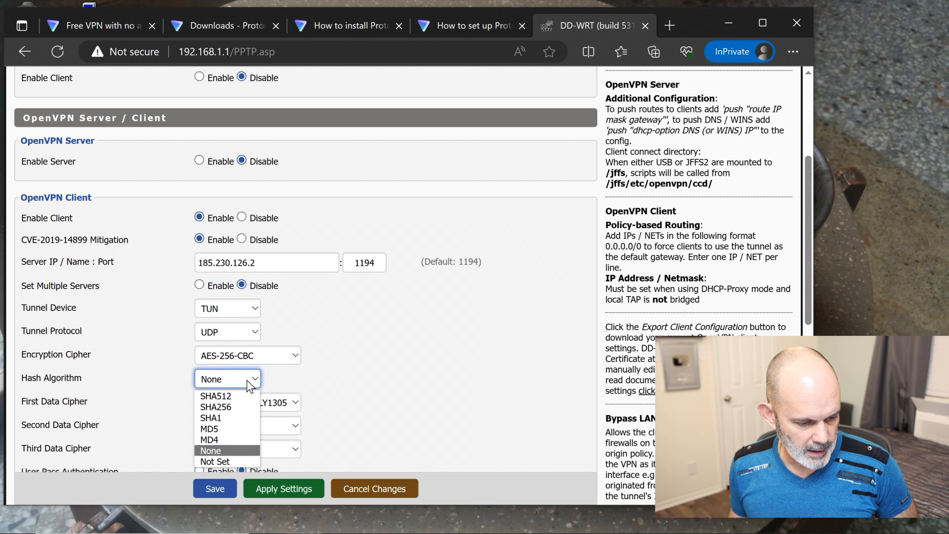
left_click(240, 396)
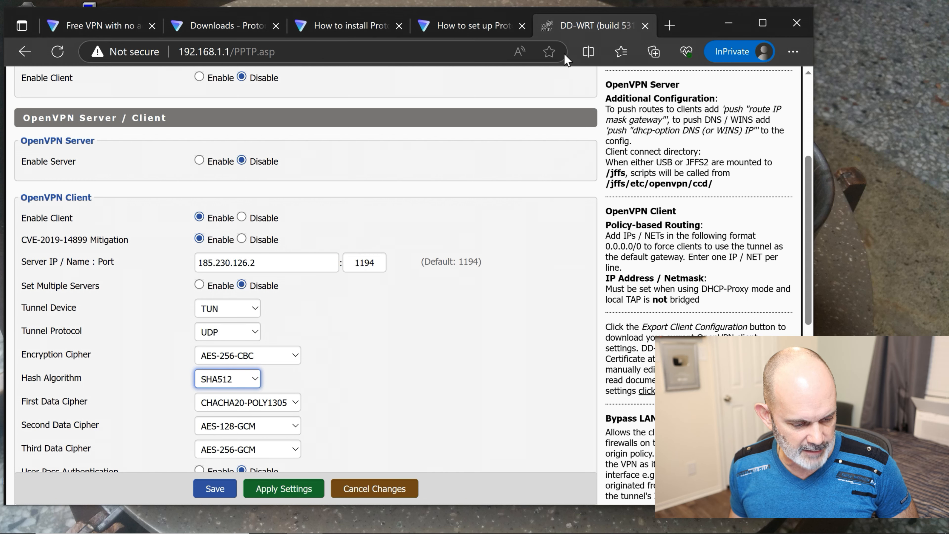
- Review the data cipher settings in Proton's guide against the router page
left_click(484, 29)
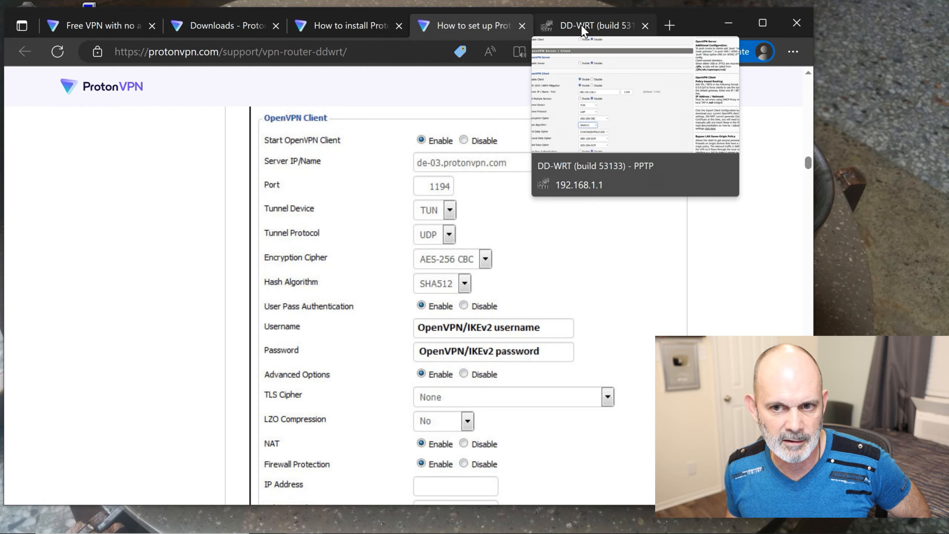
left_click(583, 31)
scroll(322, 245, "down", 2)
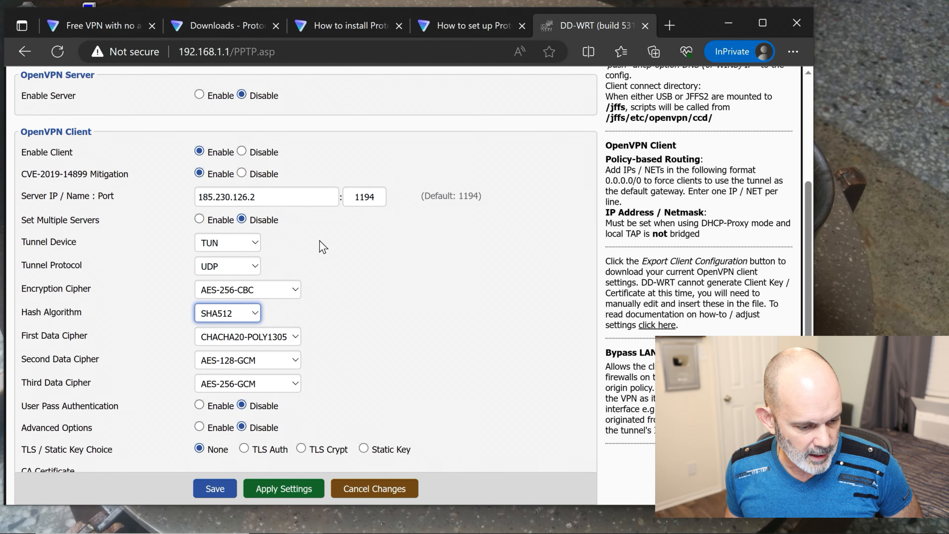
left_click(299, 338)
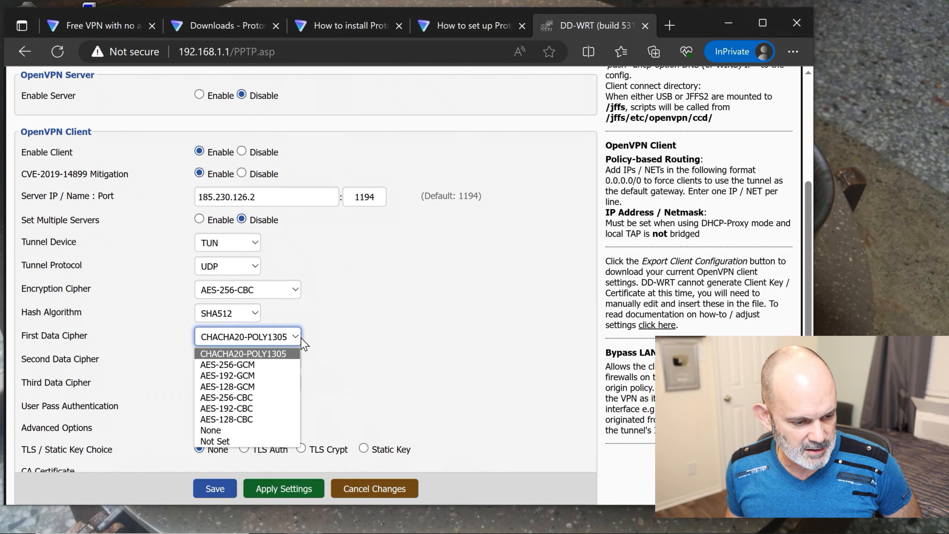
- Set First Data Cipher to AES-256-GCM and Second and Third Data Ciphers to Not Set
left_click(264, 365)
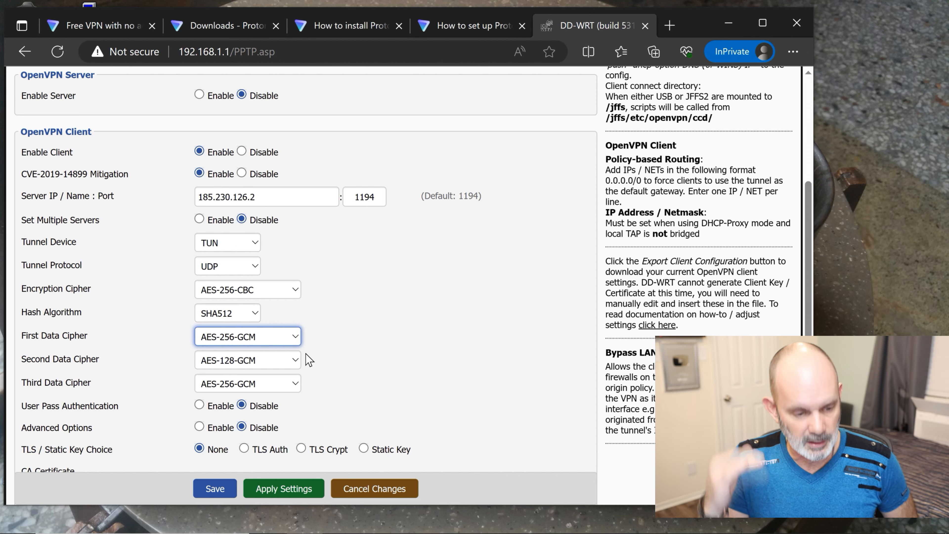
left_click(266, 359)
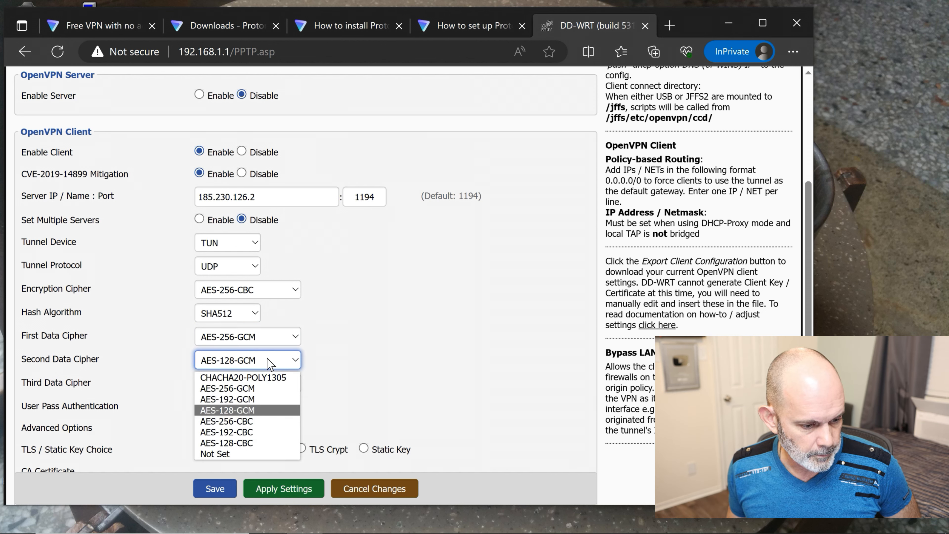
left_click(253, 454)
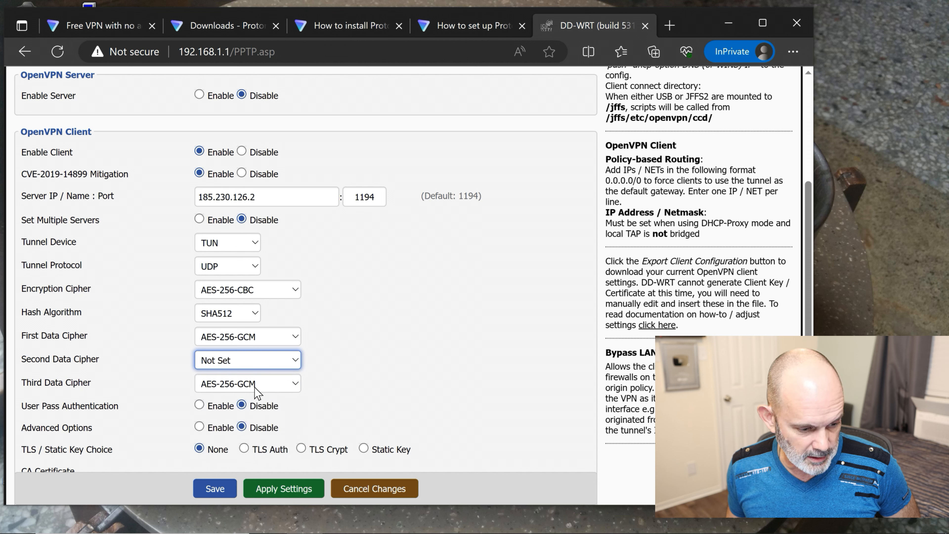
left_click(273, 384)
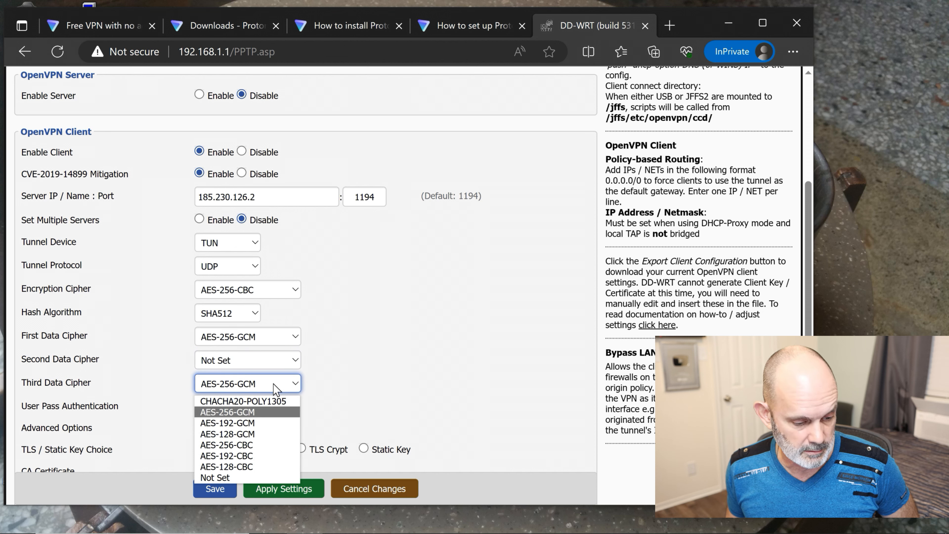
left_click(265, 473)
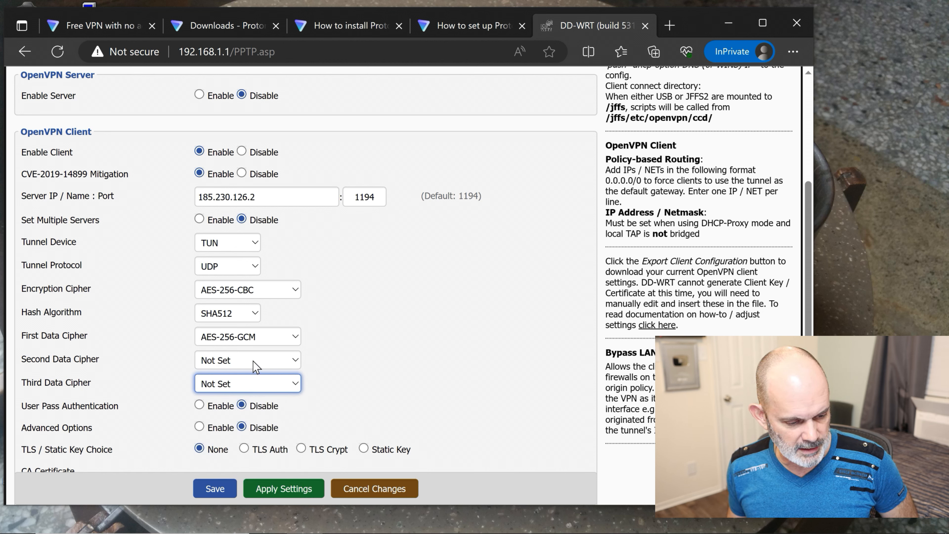
left_click(500, 26)
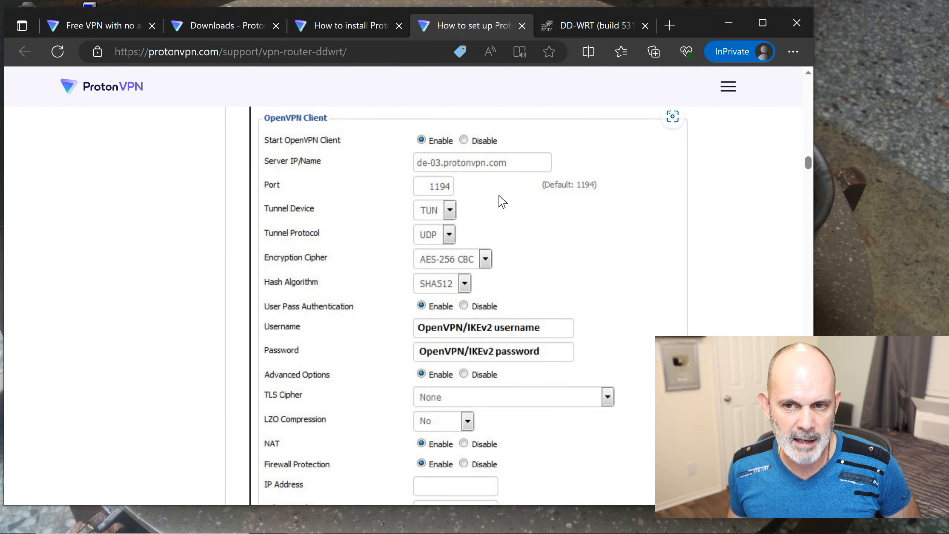
scroll(502, 202, "down", 2)
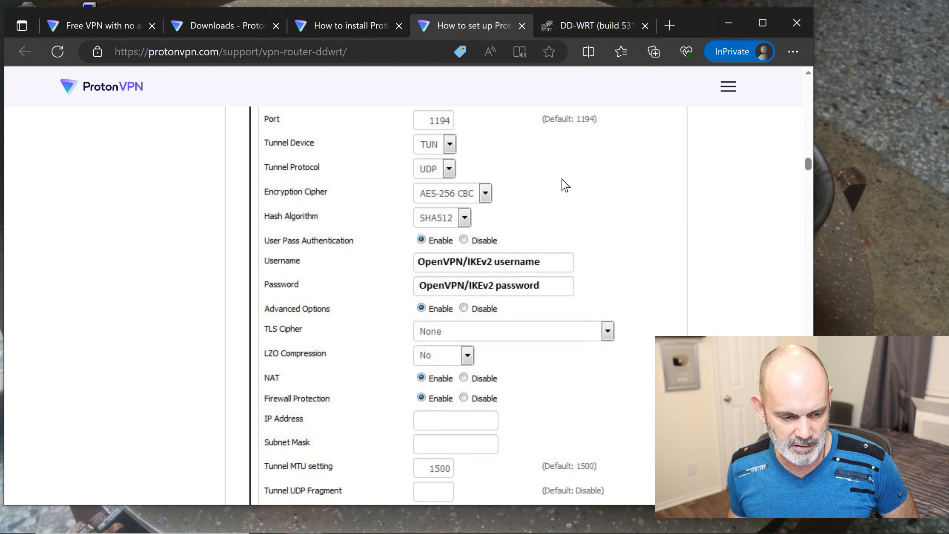
scroll(565, 185, "up", 2)
scroll(559, 236, "down", 2)
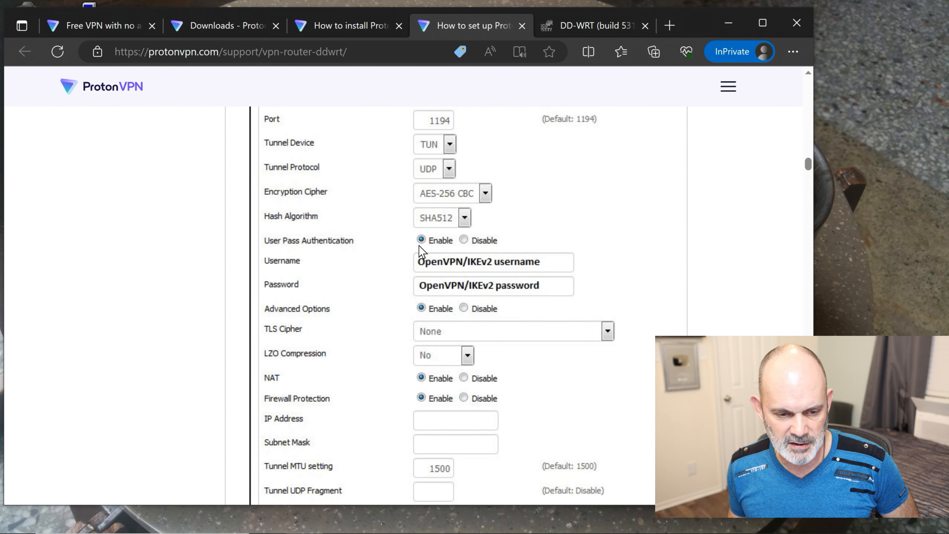
left_click(595, 30)
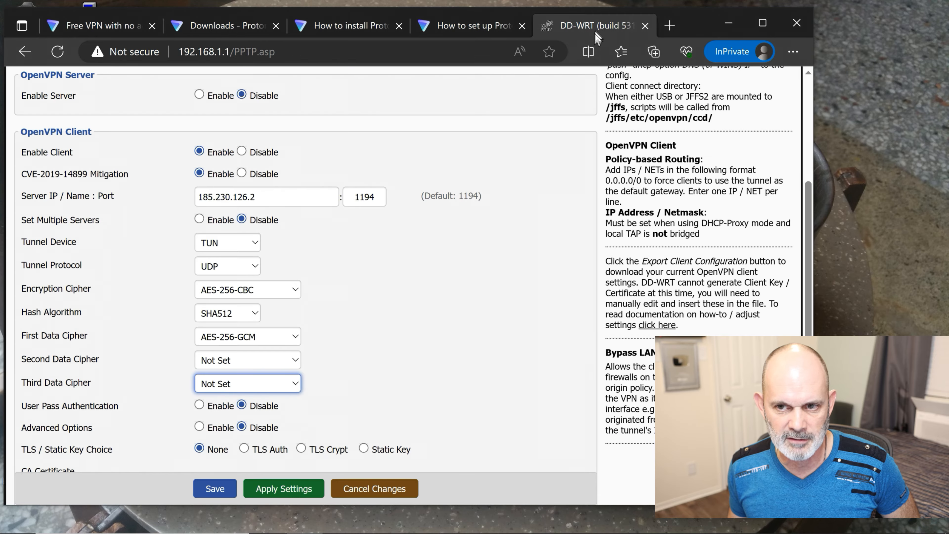
- Enable User Pass Authentication to reveal the empty Username and Password fields
scroll(381, 302, "down", 2)
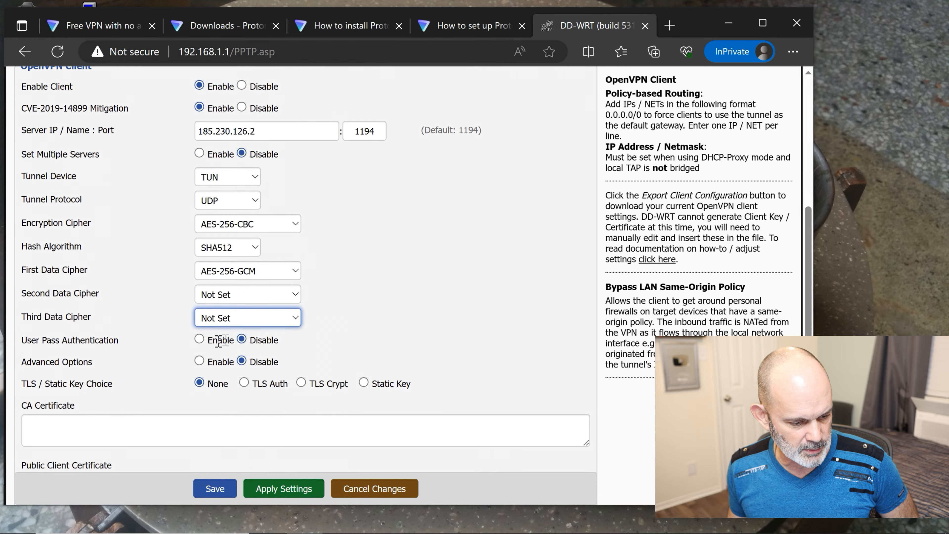
left_click(199, 339)
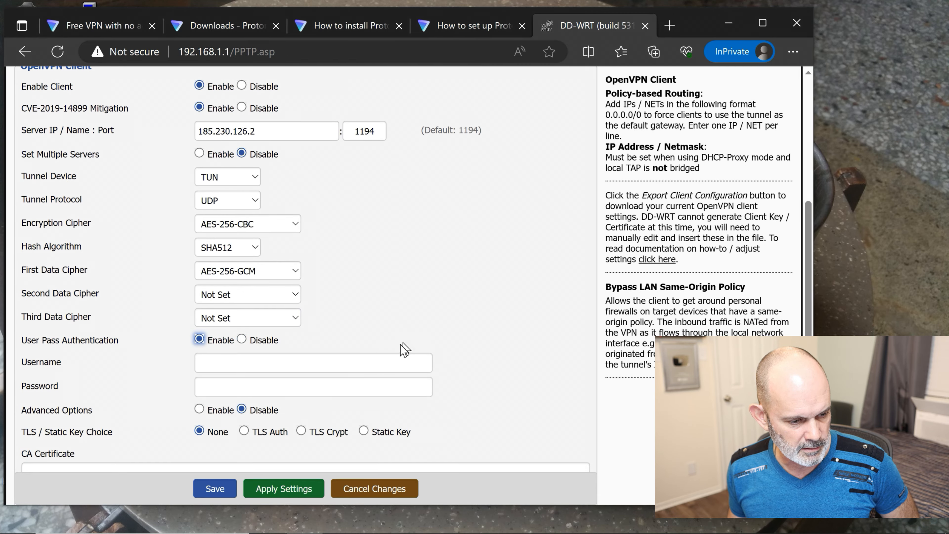
left_click(214, 365)
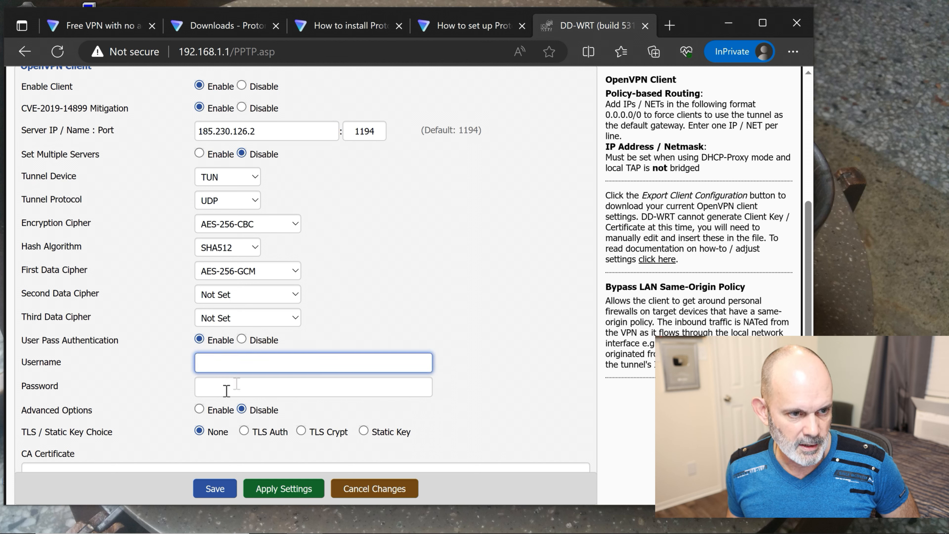
mouse_move(498, 525)
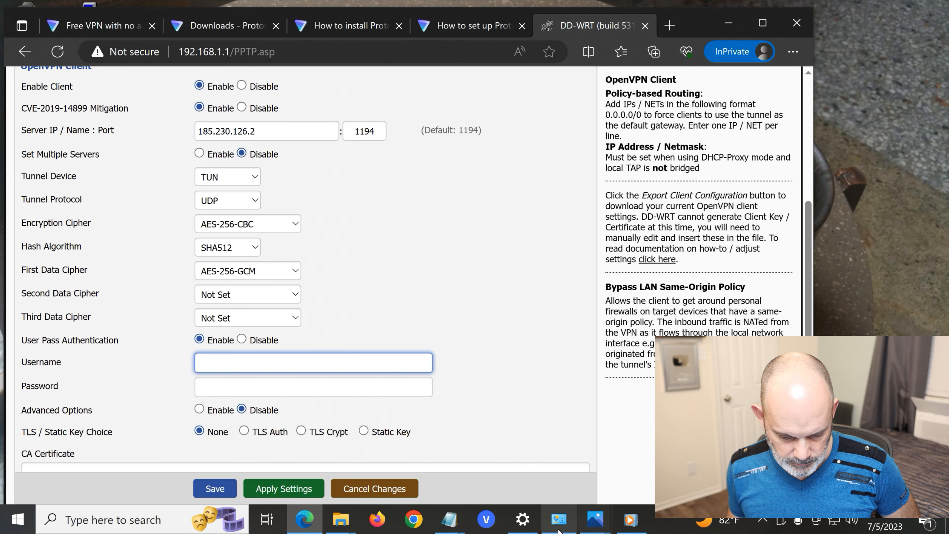
left_click(596, 529)
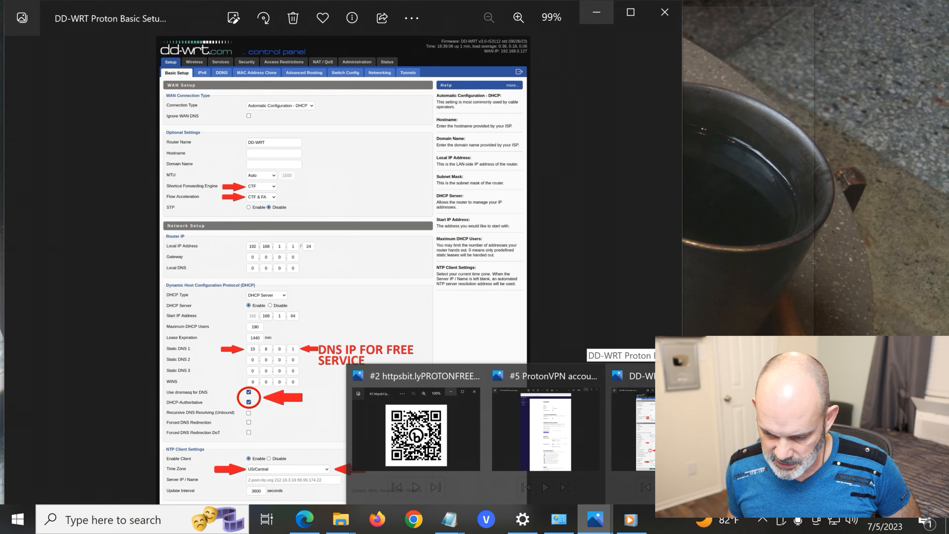
- Bring up the '#5 ProtonVPN account page' screenshot, move it aside and zoom in
mouse_move(550, 445)
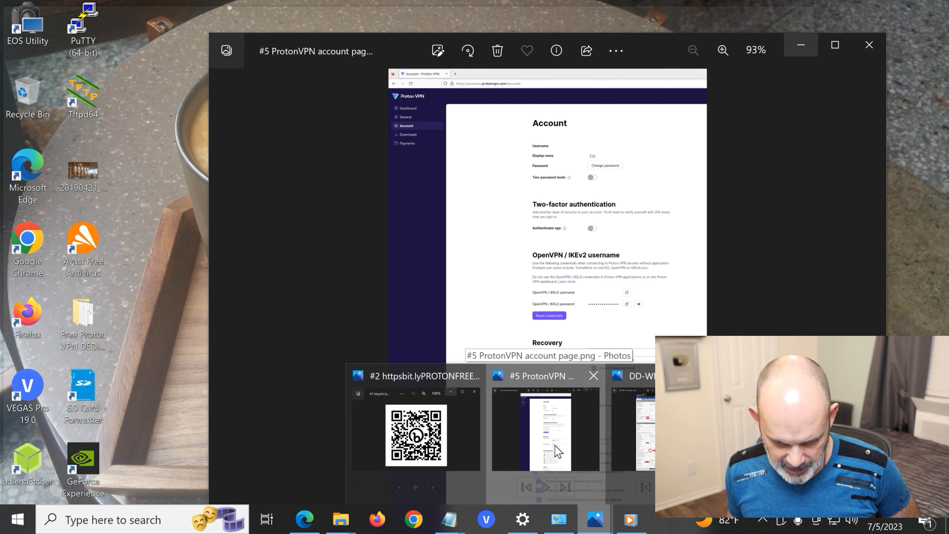
left_click(557, 451)
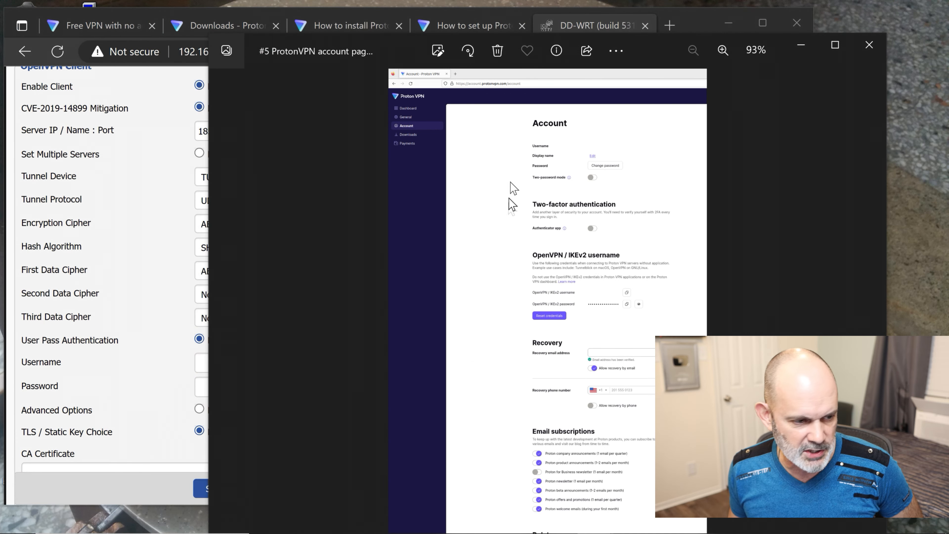
left_click_drag(421, 49, 37, 12)
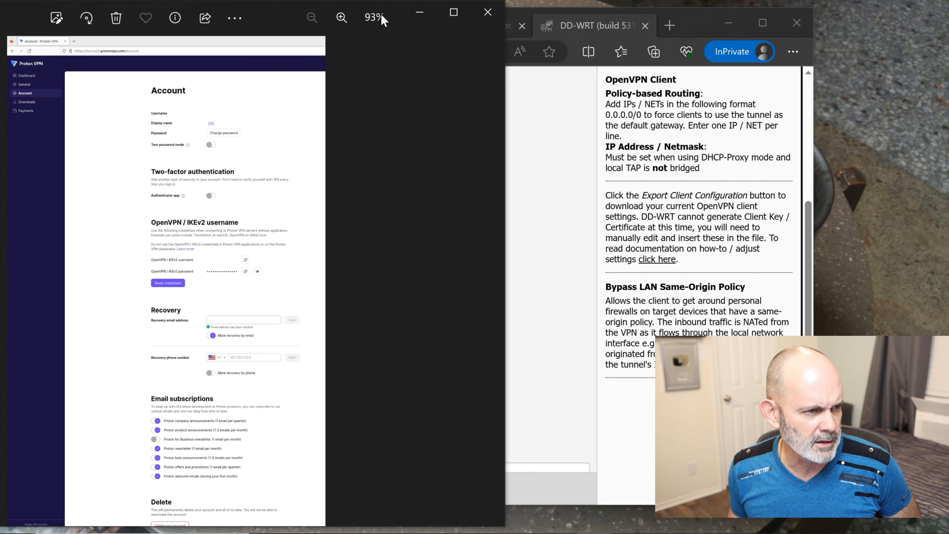
left_click(341, 18)
left_click(341, 18)
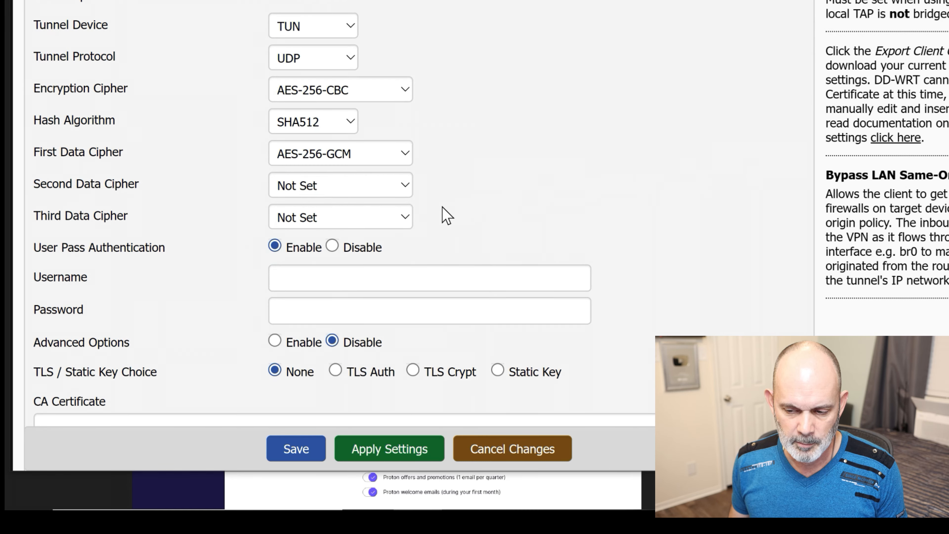
- Return to DD-WRT's OpenVPN client page and move to the Password field
left_click(392, 268)
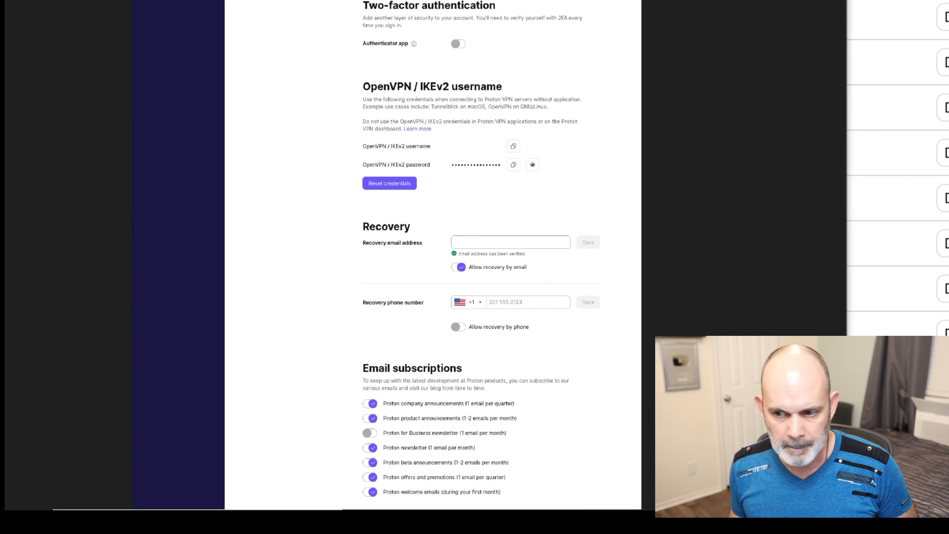
key("alt+Tab")
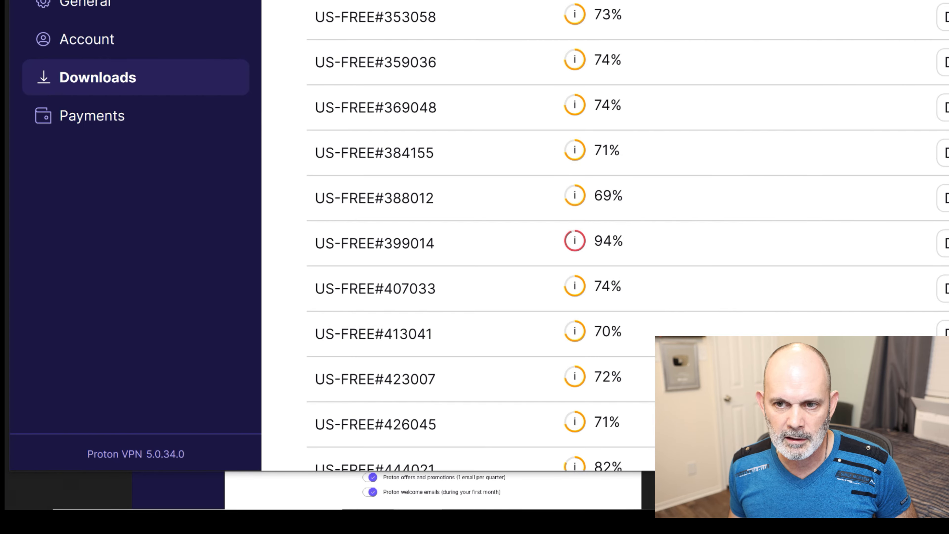
key("alt+Tab")
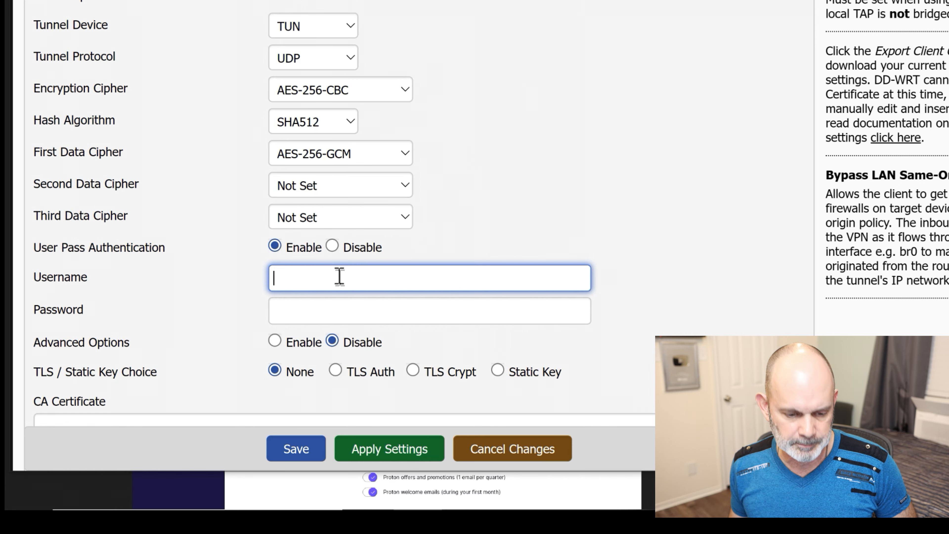
left_click(339, 313)
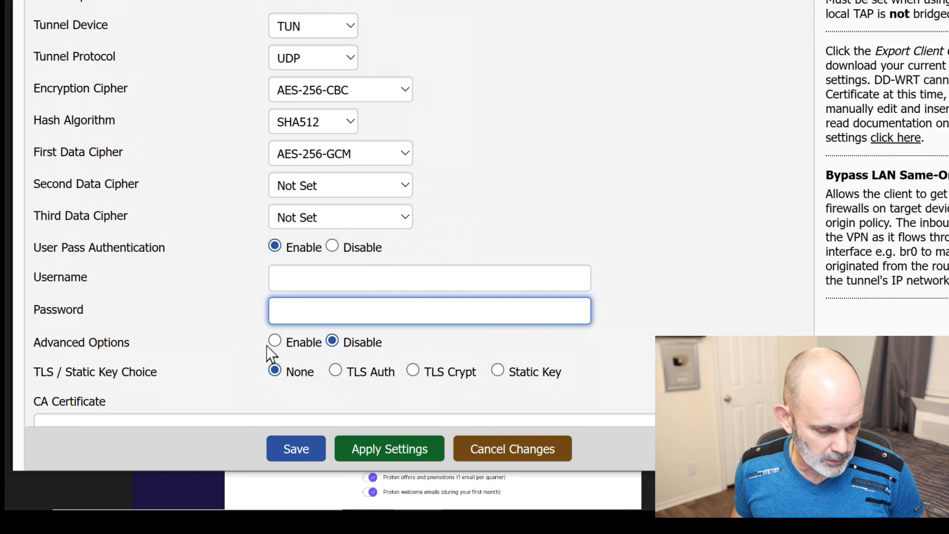
- Enable Advanced Options for the OpenVPN client, comparing with Proton's guide
scroll(278, 346, "down", 5)
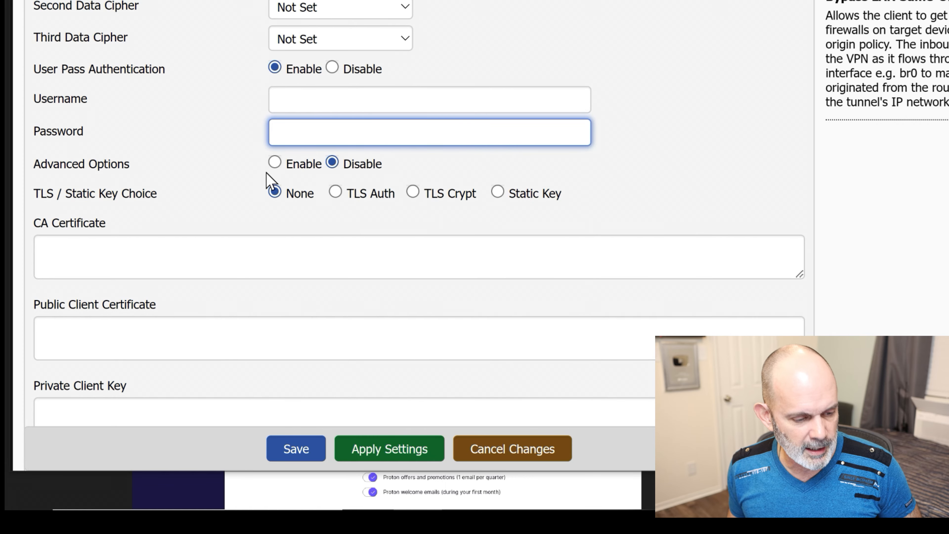
left_click(275, 163)
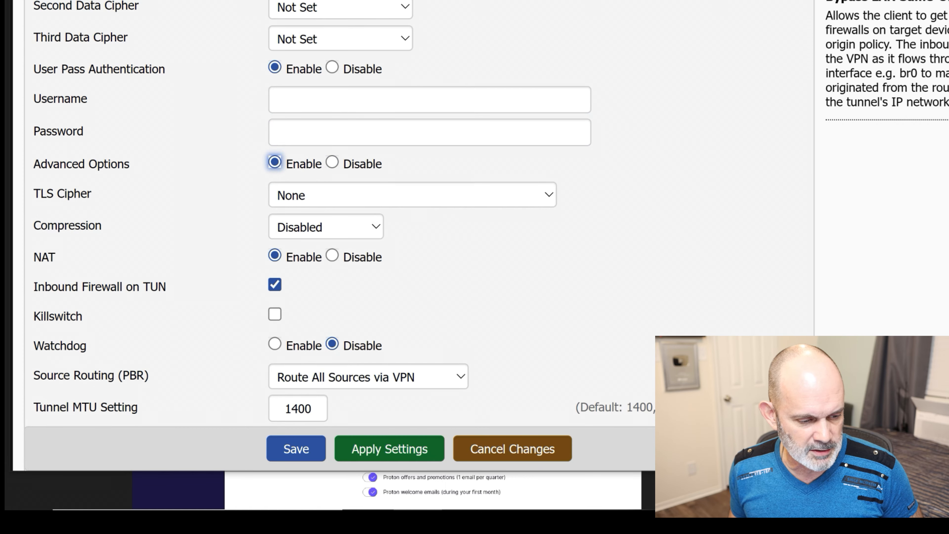
left_click(590, 1)
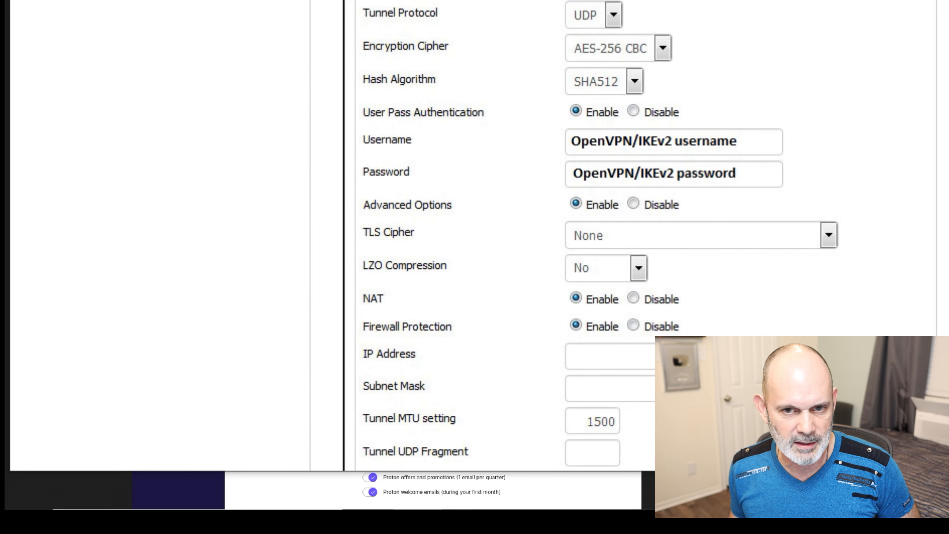
left_click(784, 0)
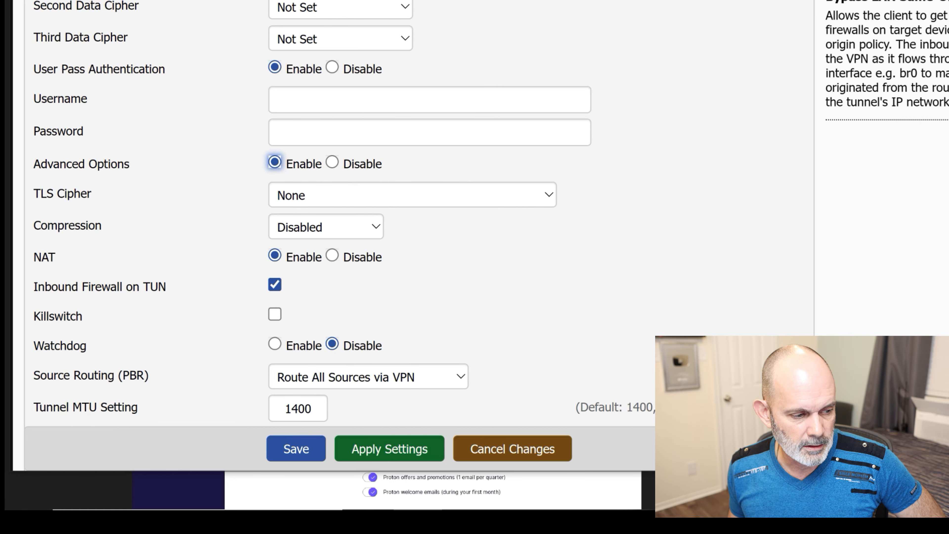
left_click(691, 0)
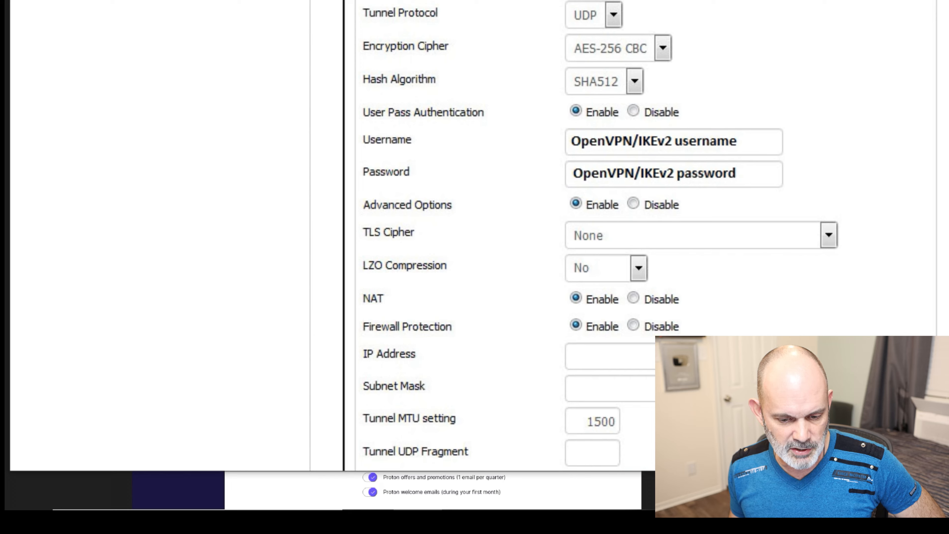
left_click(671, 1)
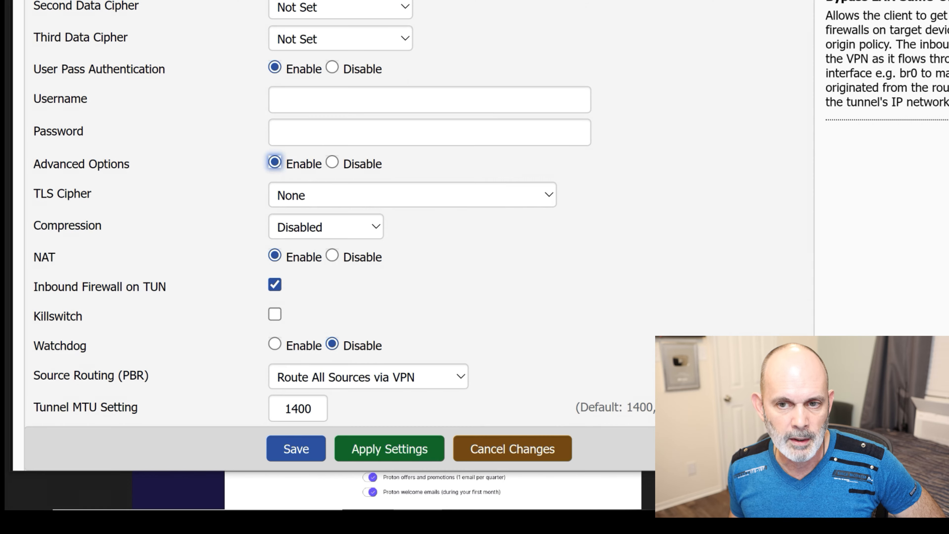
- Set Compression to No and check the Killswitch option
left_click(319, 229)
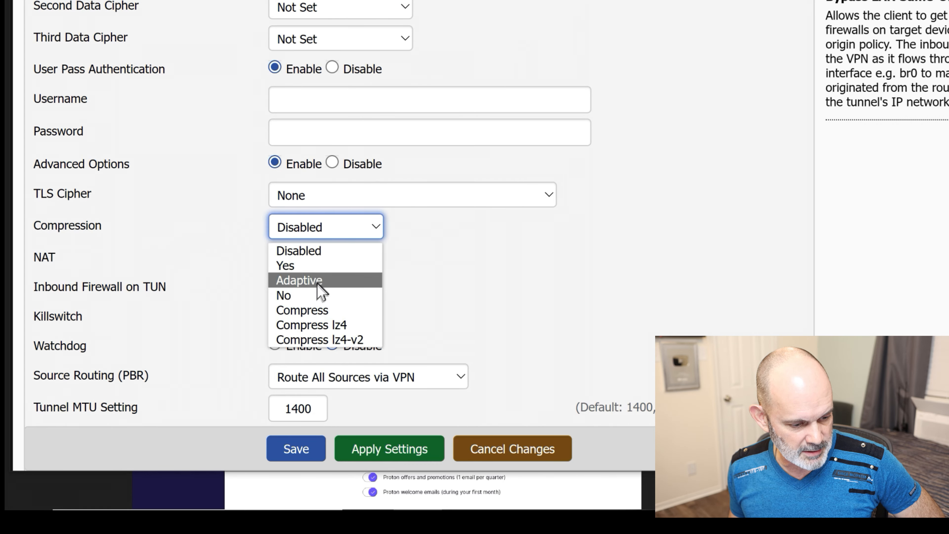
left_click(318, 295)
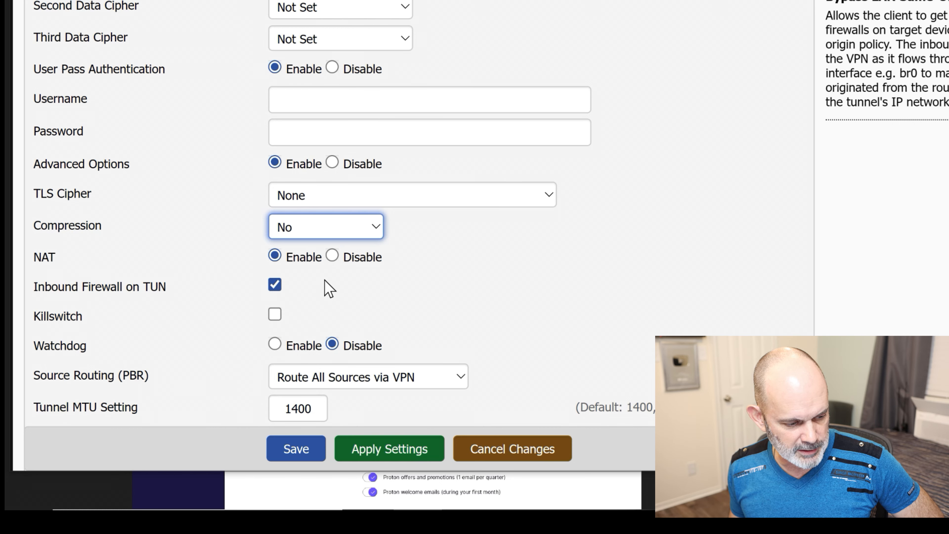
scroll(324, 284, "down", 3)
left_click(275, 225)
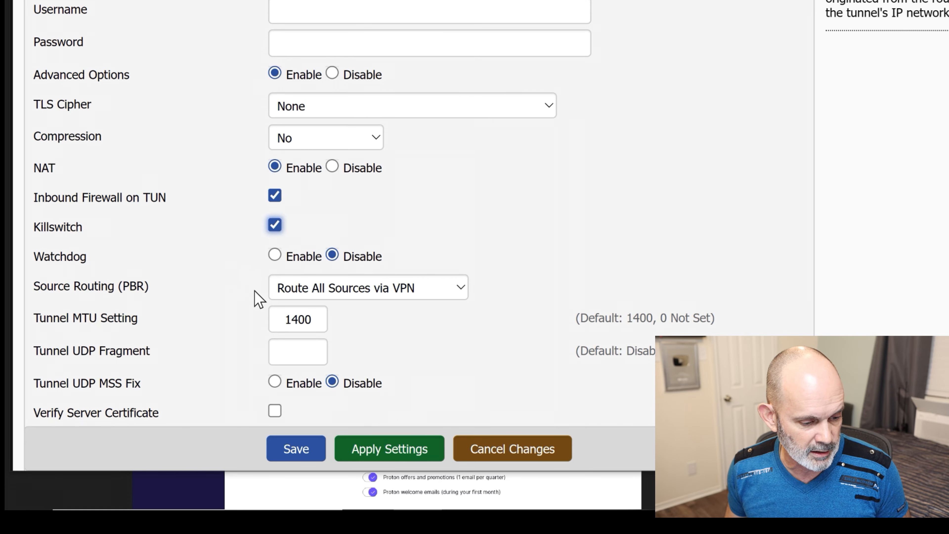
- Change Tunnel MTU Setting from 1400 to 1500, checking it against Proton's guide
scroll(402, 327, "down", 3)
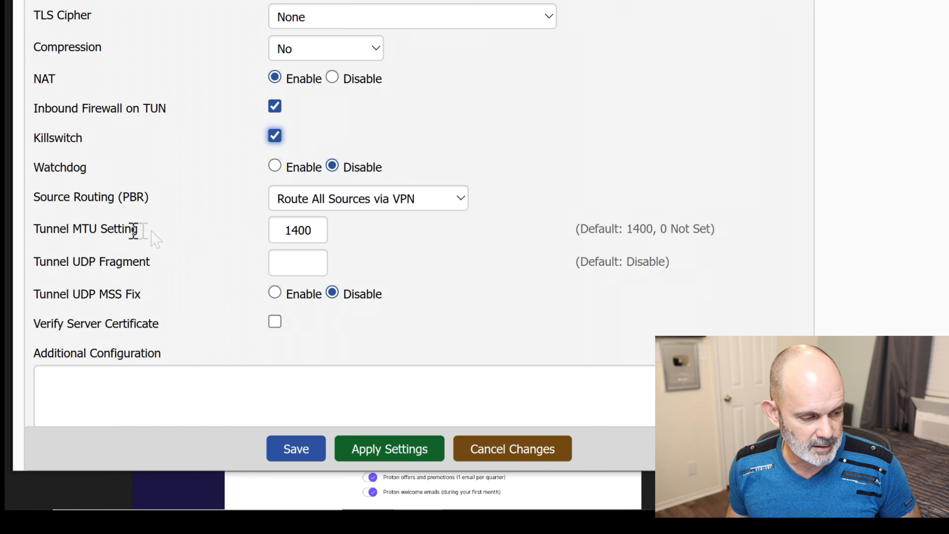
left_click(314, 230)
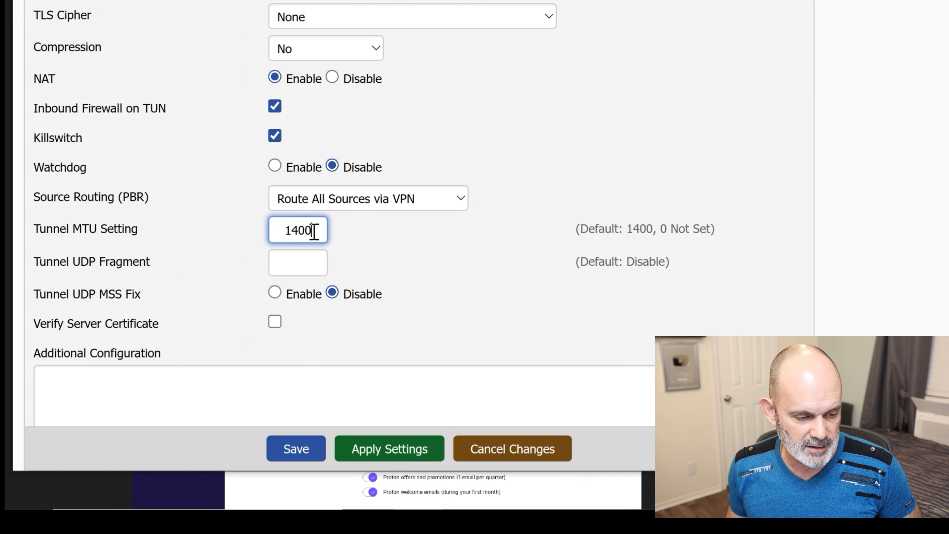
left_click_drag(292, 230, 298, 230)
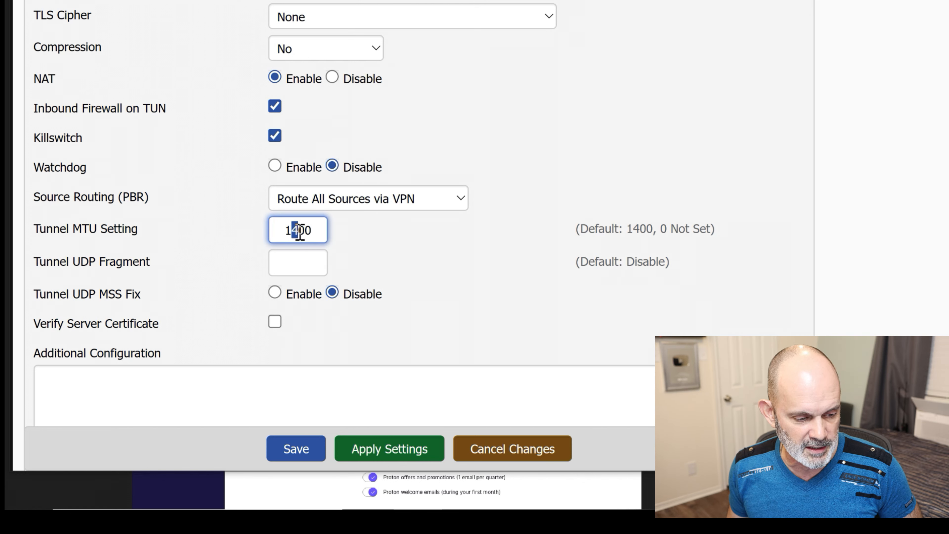
type("5")
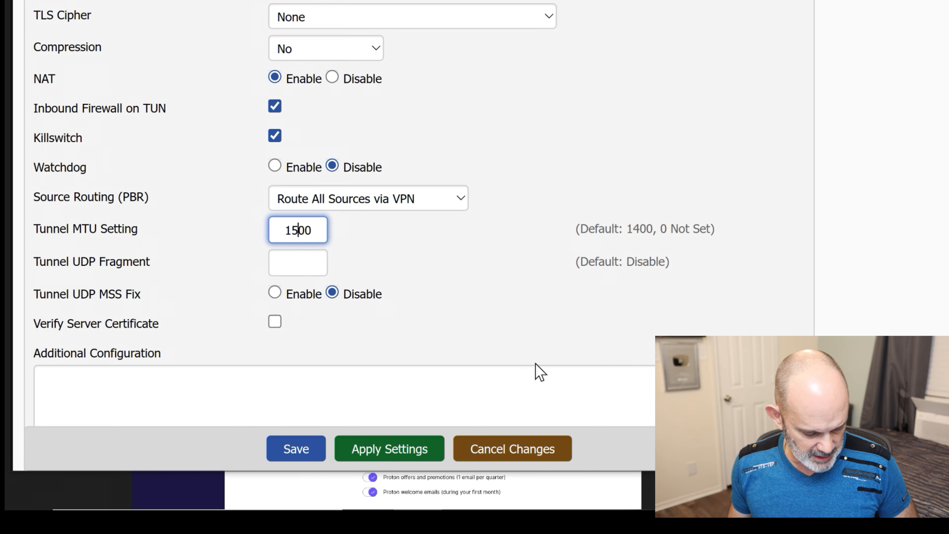
left_click(668, 1)
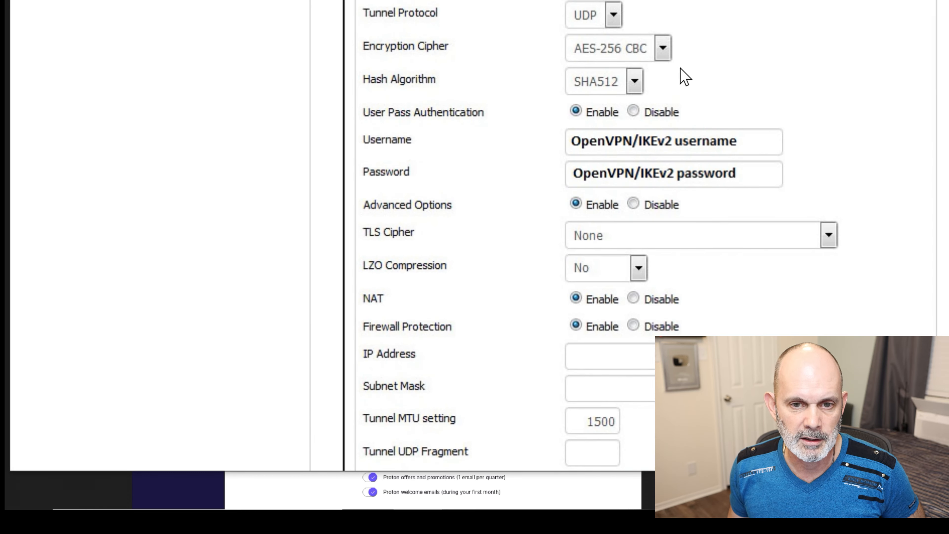
scroll(682, 90, "down", 2)
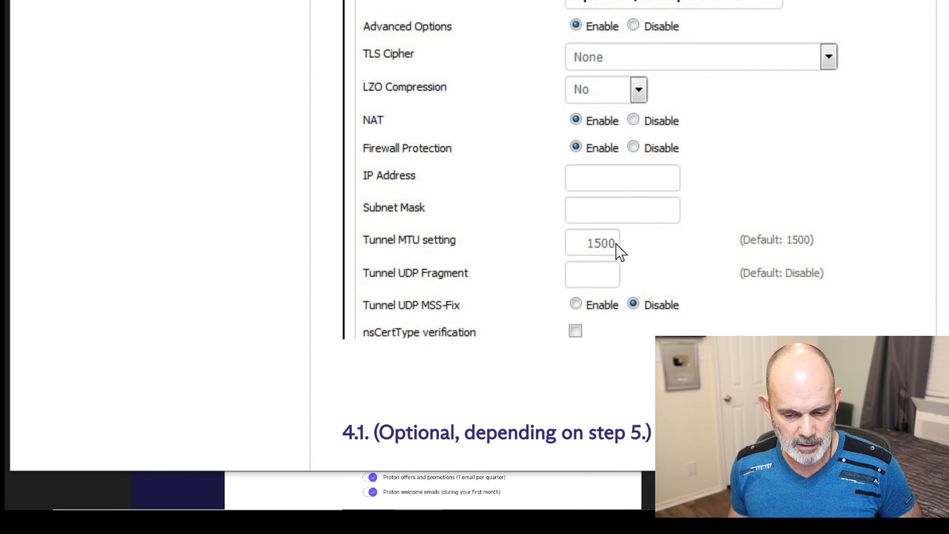
left_click(759, 2)
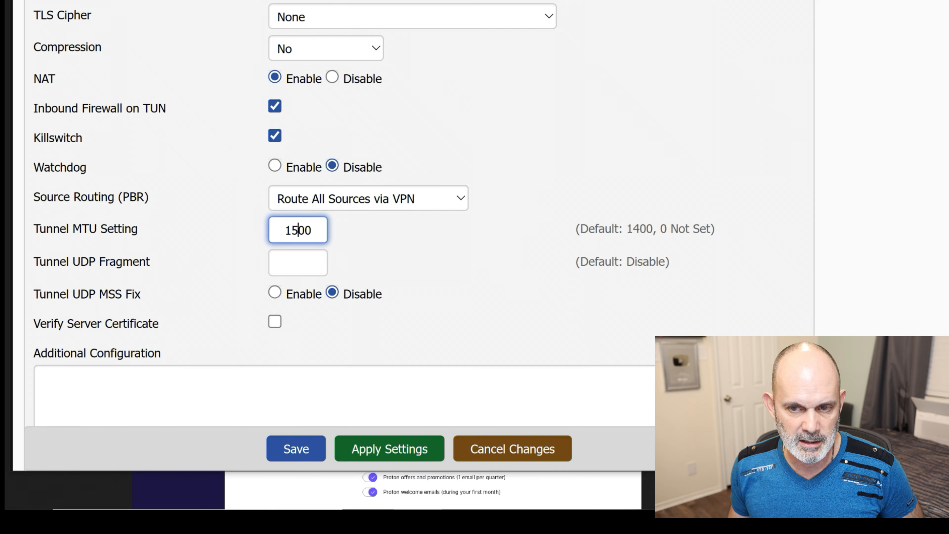
scroll(467, 223, "down", 3)
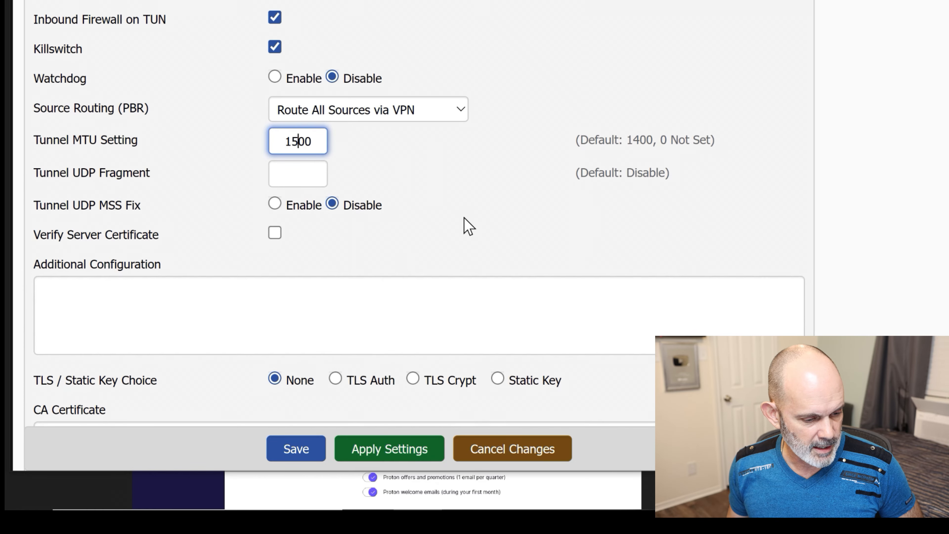
scroll(466, 185, "up", 3)
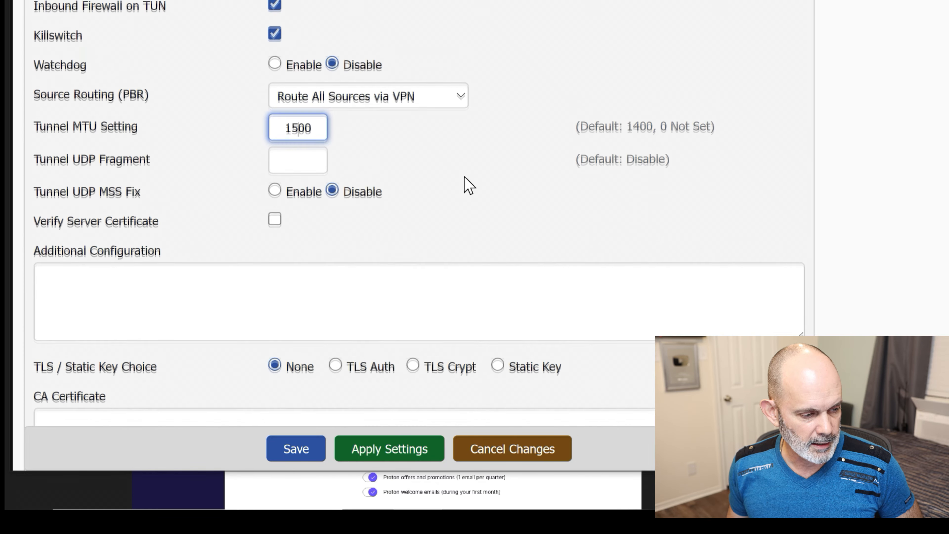
scroll(466, 190, "down", 2)
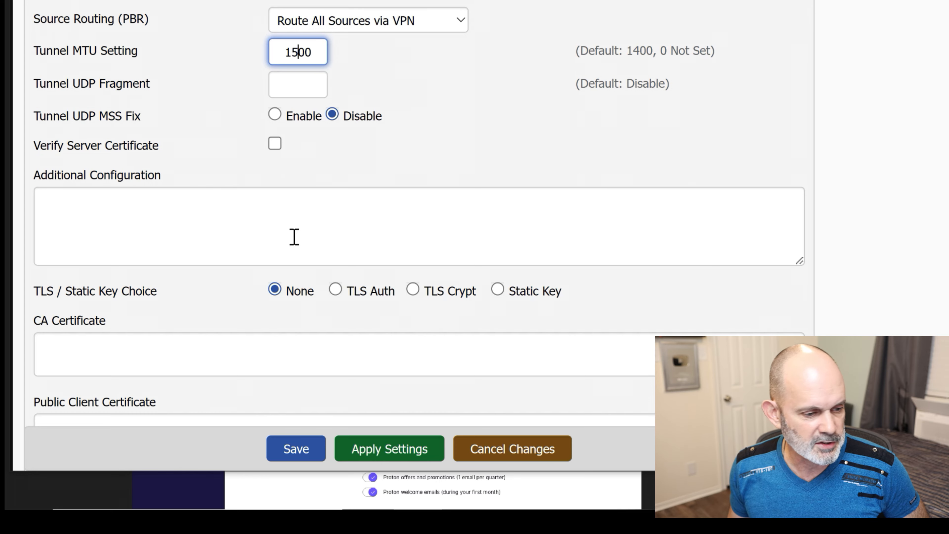
left_click(295, 213)
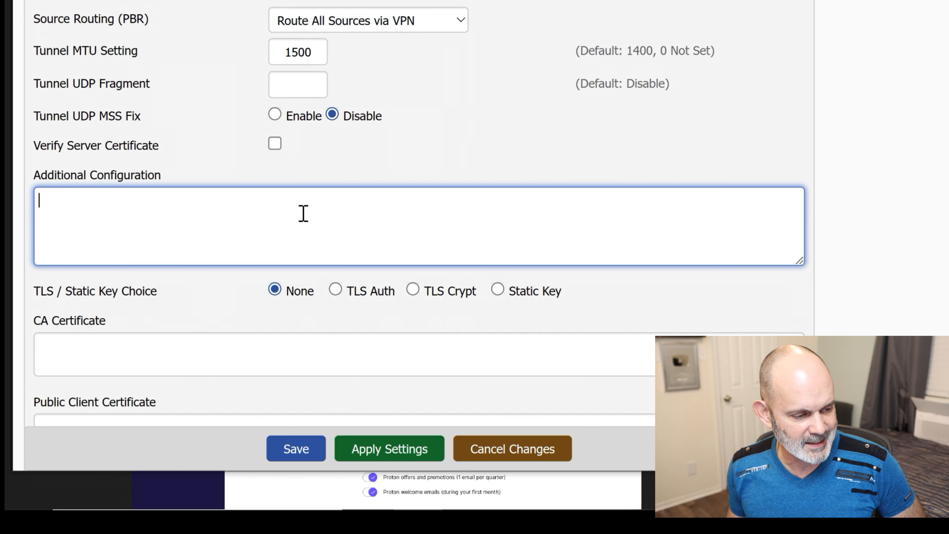
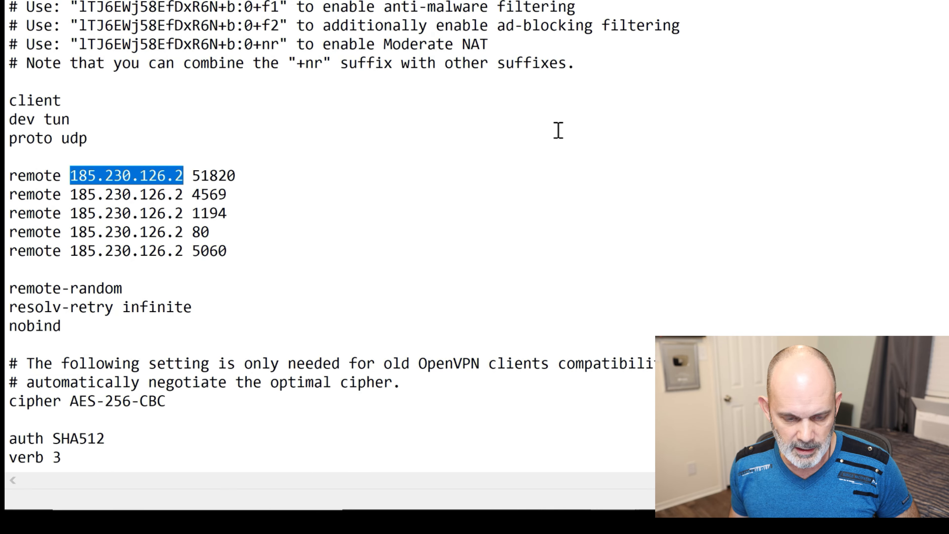
- Scroll the us-free-12.protonvpn.net.udp.ovpn config down past the remote lines to the <ca> certificate section
scroll(557, 129, "down", 1)
scroll(366, 66, "down", 6)
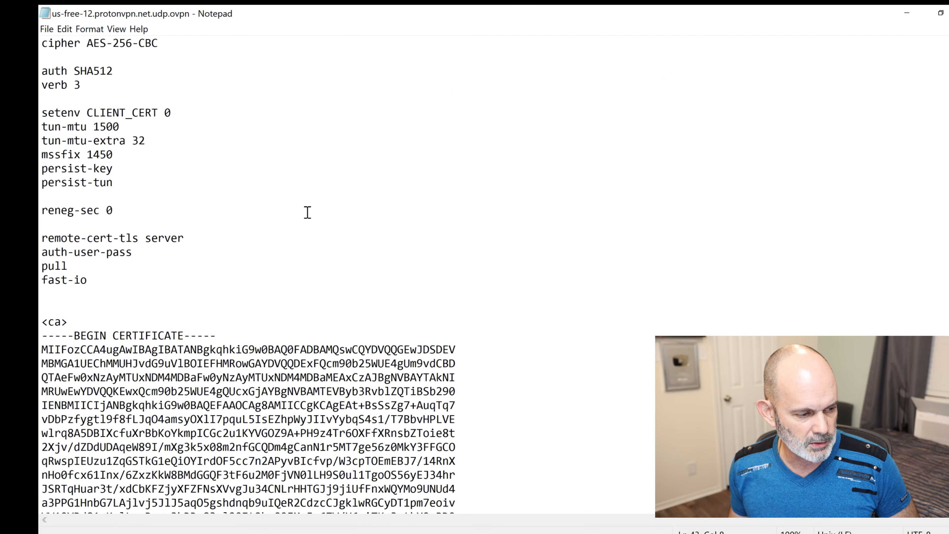
scroll(307, 212, "down", 5)
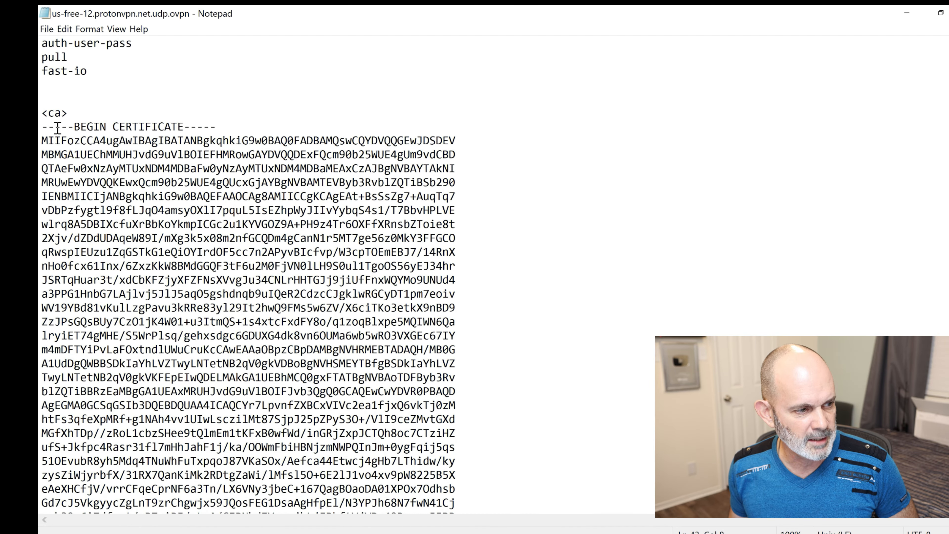
- Copy the full CA certificate from BEGIN to END CERTIFICATE and return to the DD-WRT page
left_click_drag(41, 126, 223, 126)
scroll(258, 125, "down", 2)
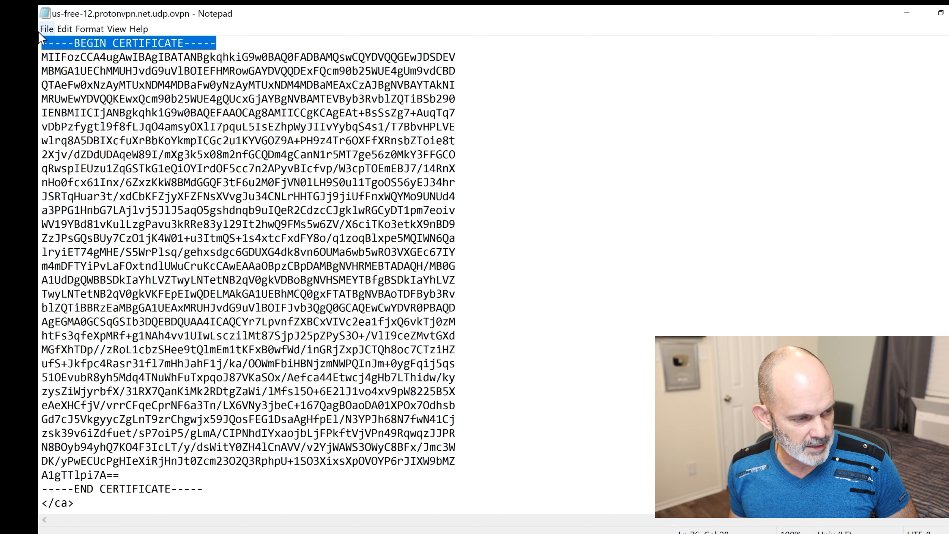
left_click(42, 45)
left_click_drag(42, 45, 231, 488)
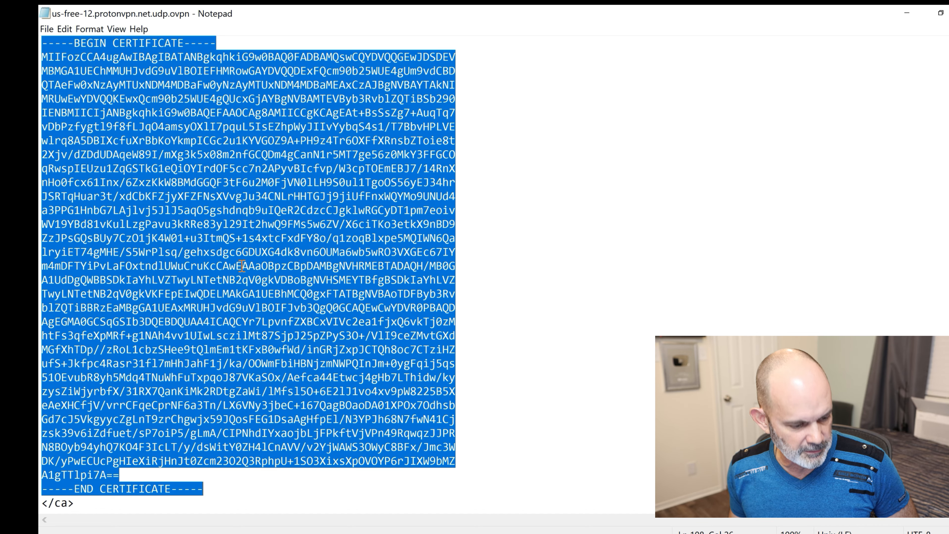
scroll(249, 202, "up", 1)
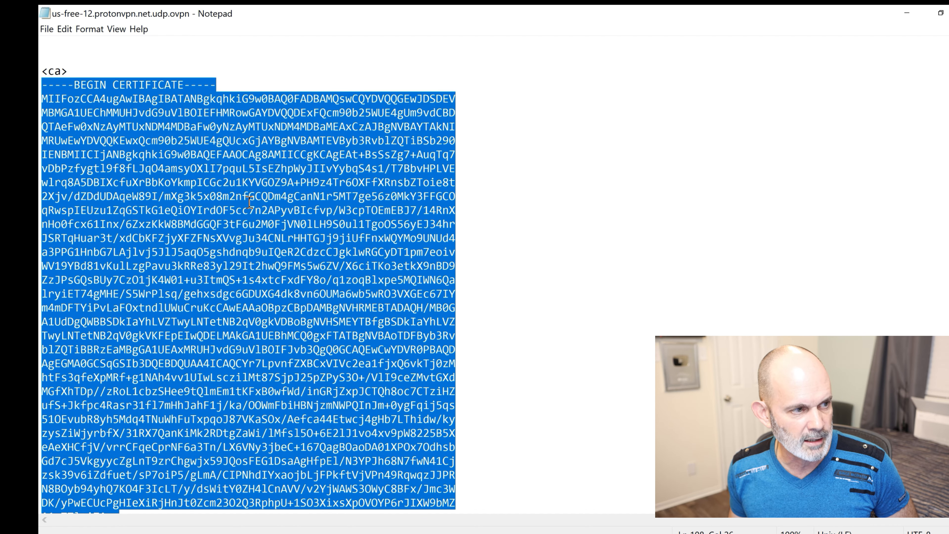
scroll(249, 202, "down", 1)
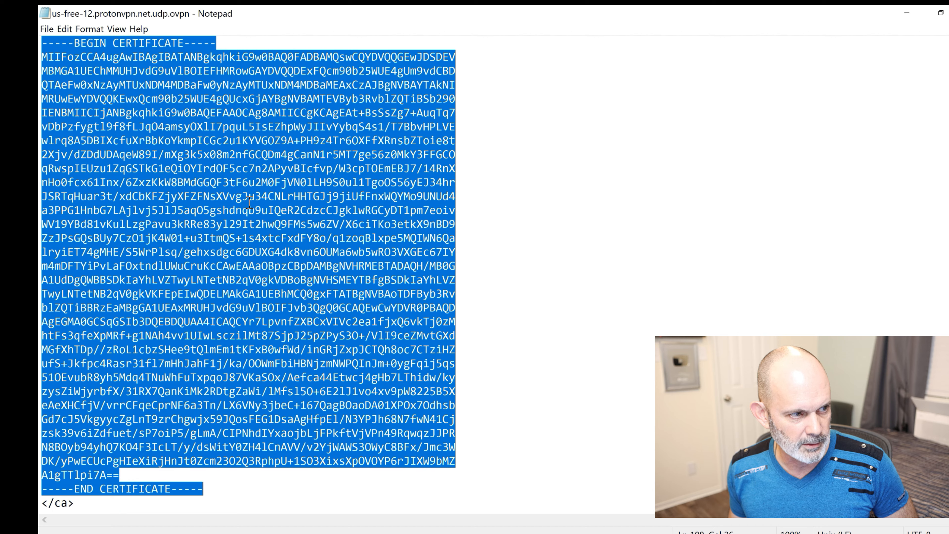
right_click(254, 184)
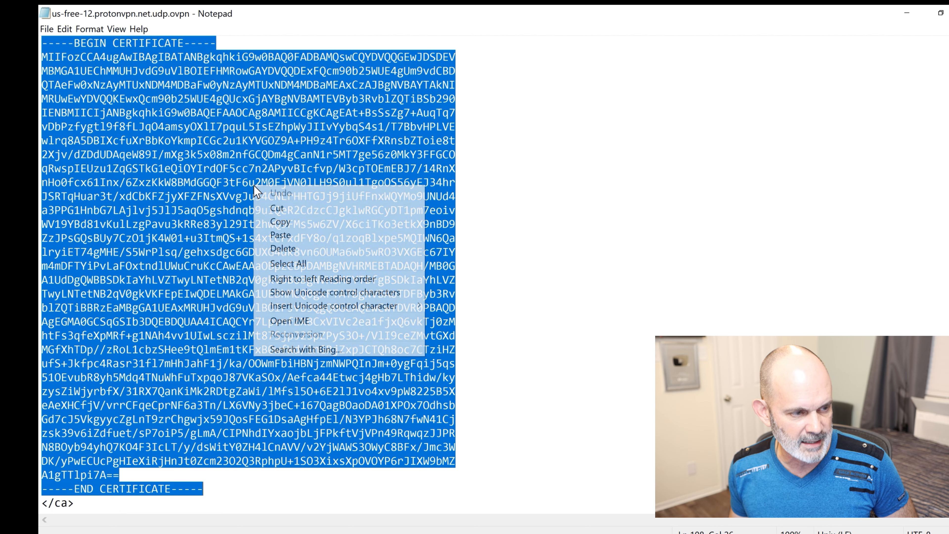
left_click(267, 220)
mouse_move(307, 532)
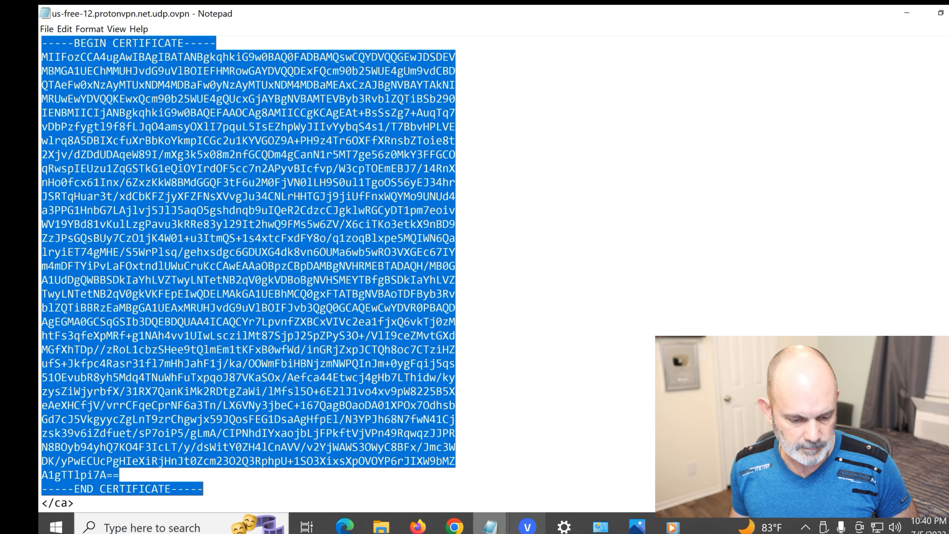
left_click(345, 527)
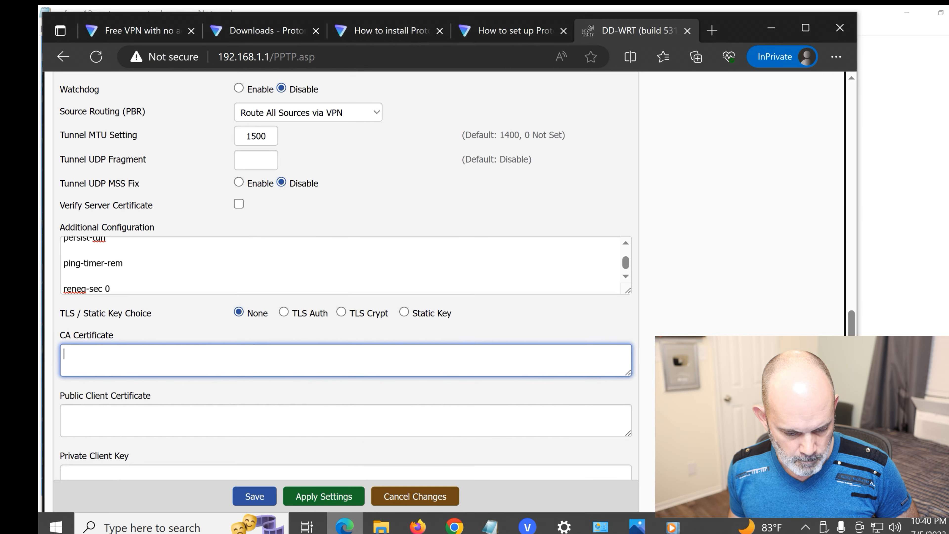
- Paste the Proton CA certificate into the CA Certificate field and select TLS Auth
right_click(154, 353)
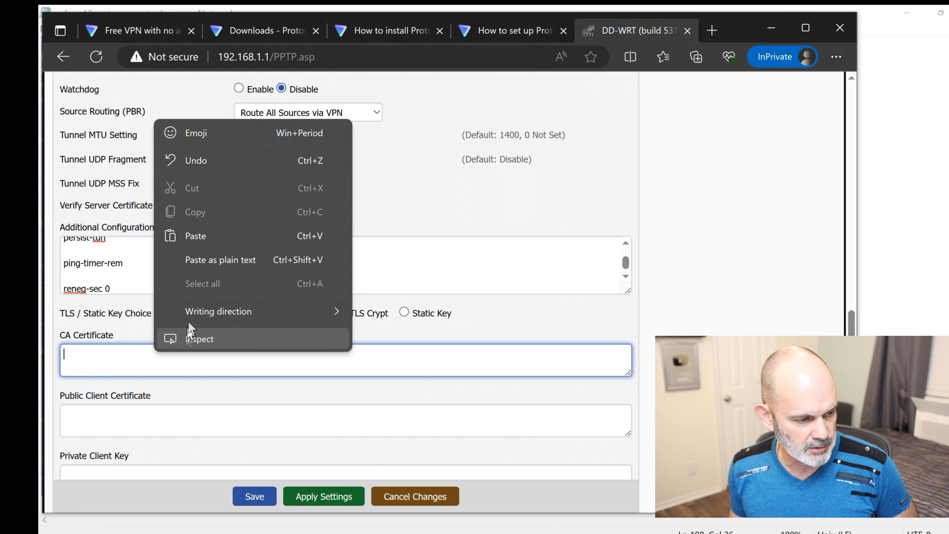
left_click(216, 235)
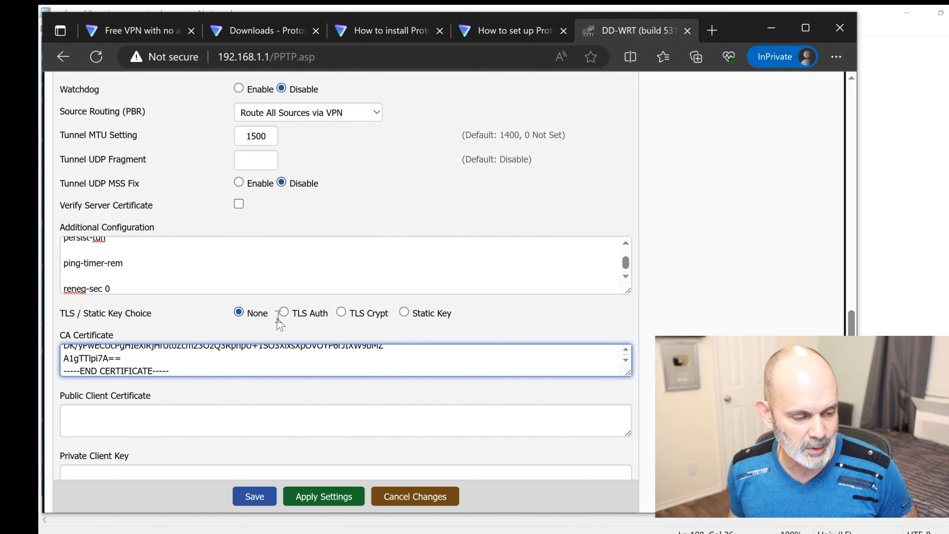
left_click(284, 312)
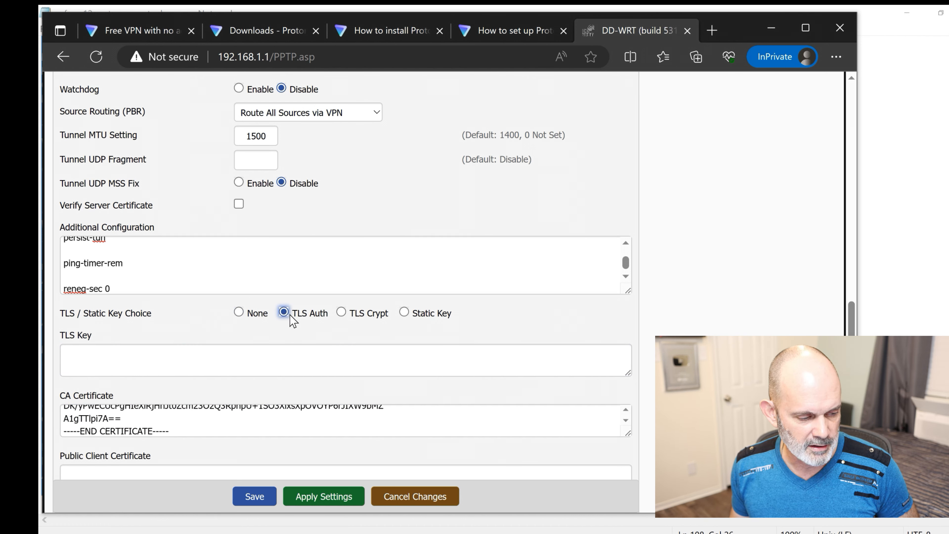
left_click_drag(328, 314, 292, 315)
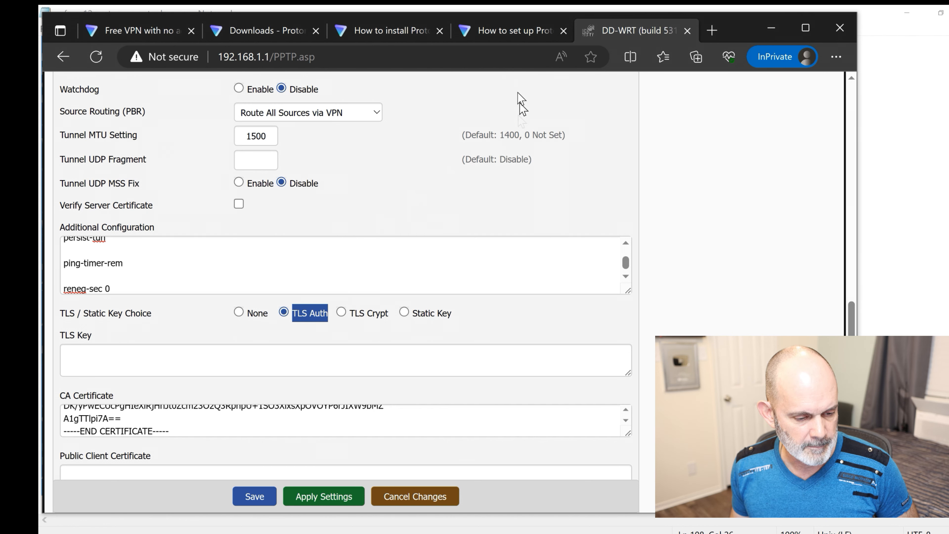
left_click(512, 28)
- Review steps 6 and 7 of Proton's guide on the CA certificate and TLS Auth Key
scroll(501, 190, "down", 4)
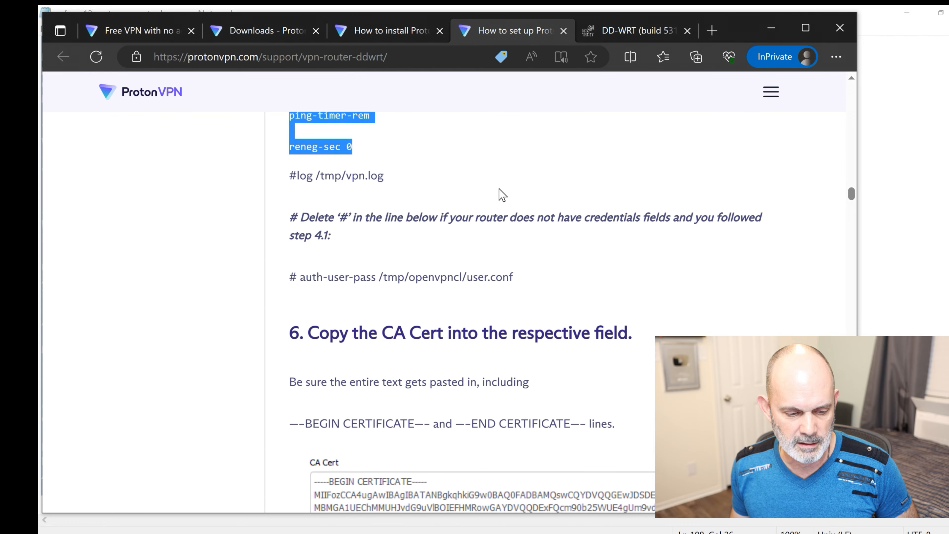
scroll(501, 191, "down", 1)
scroll(502, 194, "down", 1)
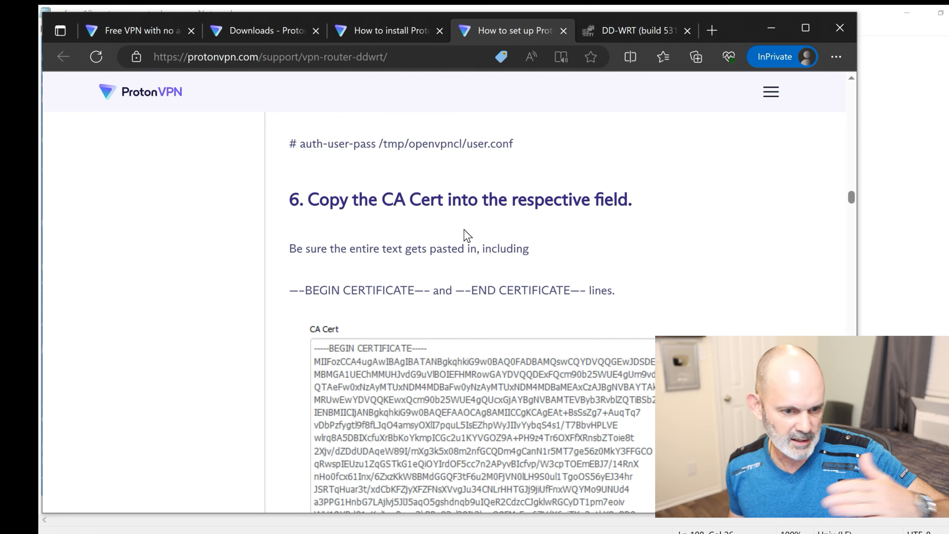
scroll(467, 235, "down", 7)
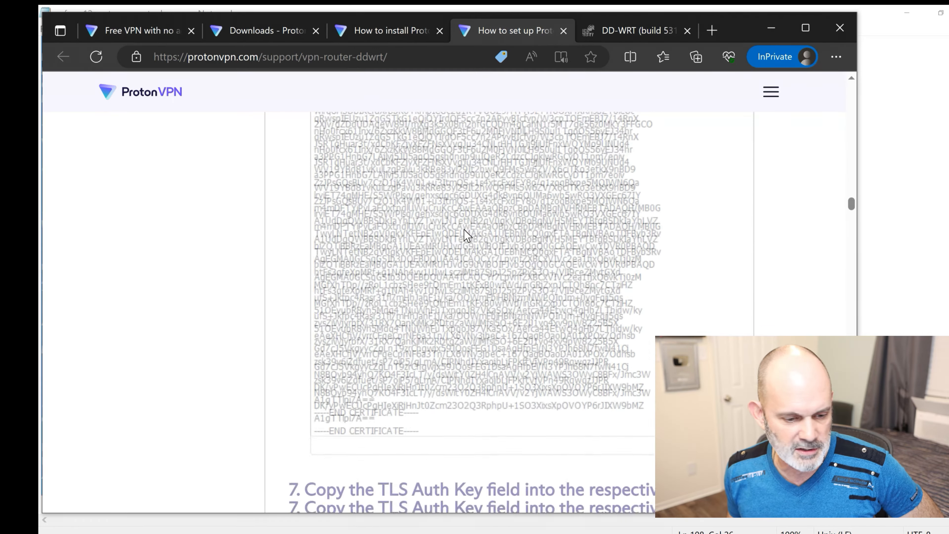
scroll(464, 230, "down", 3)
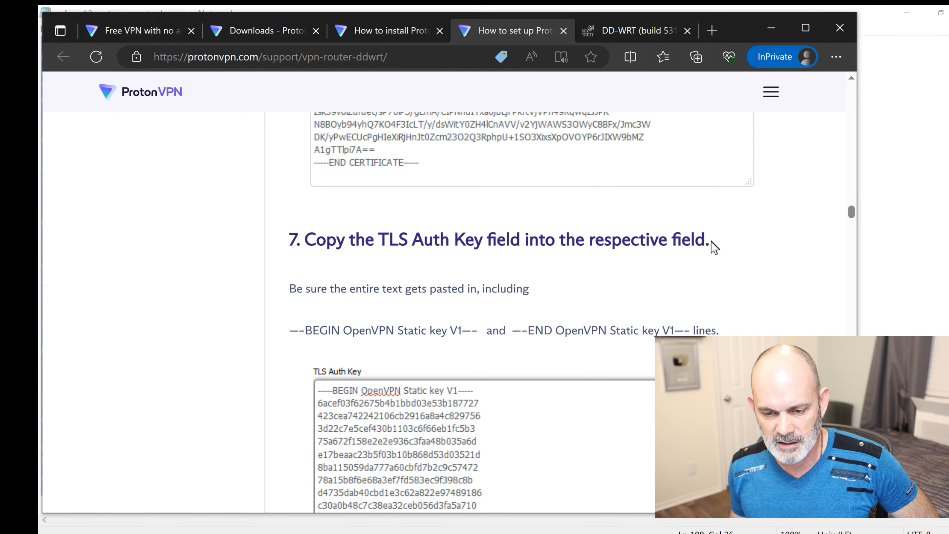
scroll(695, 271, "down", 5)
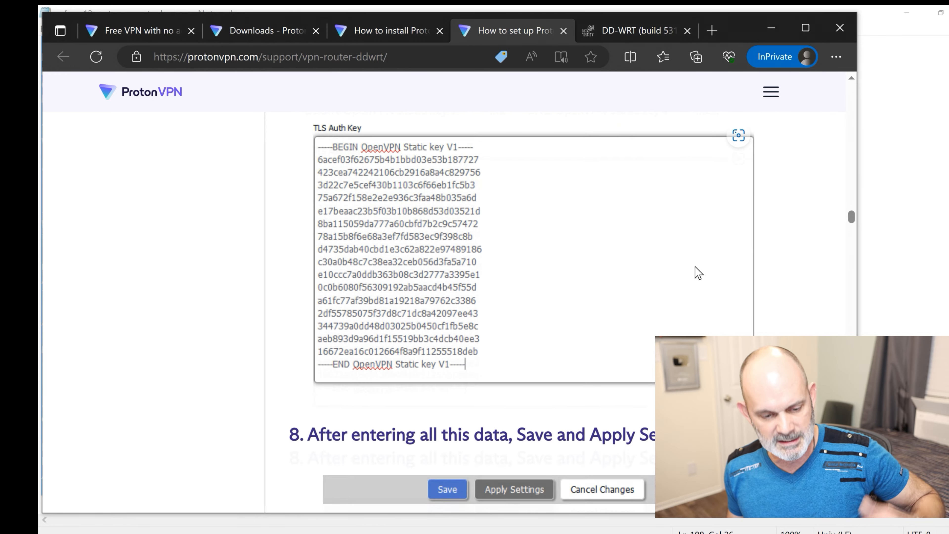
scroll(697, 272, "up", 4)
scroll(694, 269, "up", 6)
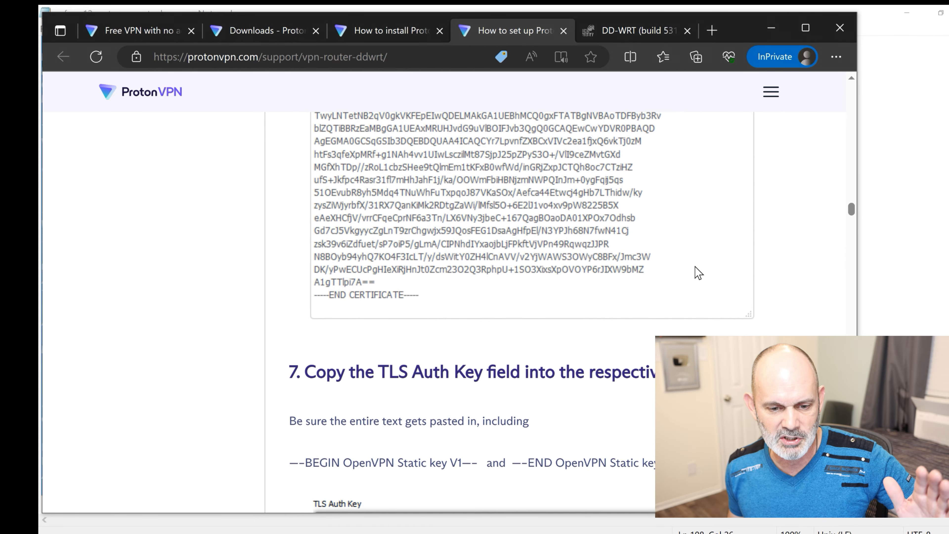
left_click(637, 23)
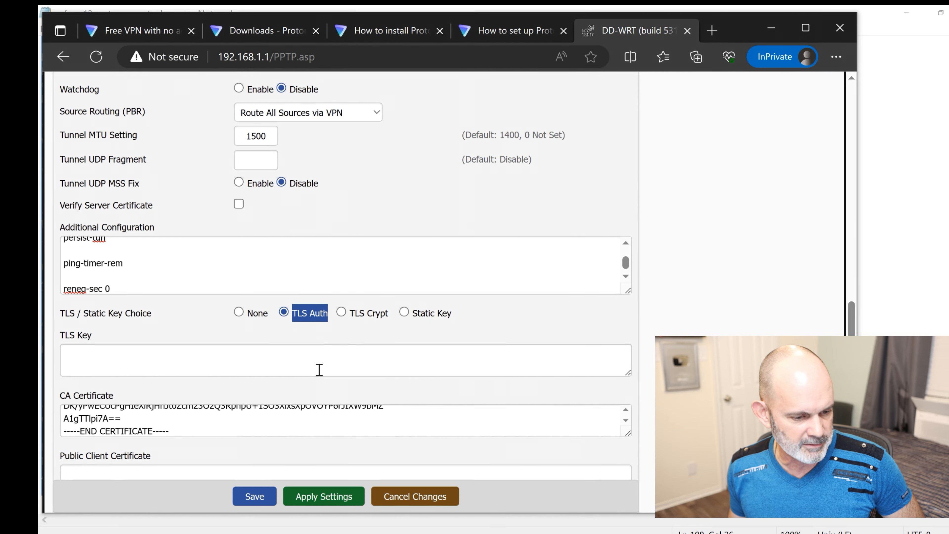
- Copy the OpenVPN Static key block from the us-free-12 config, then minimize Notepad
scroll(178, 421, "down", 1)
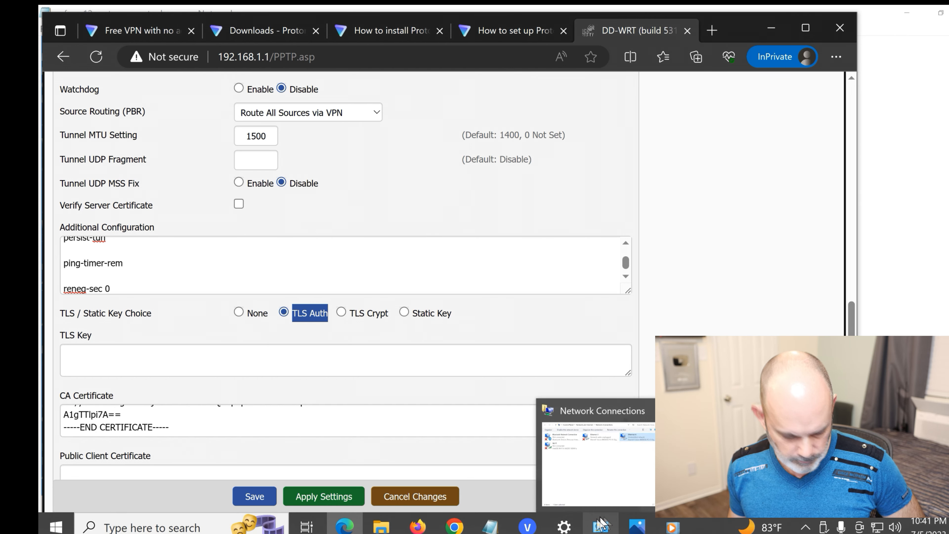
mouse_move(490, 527)
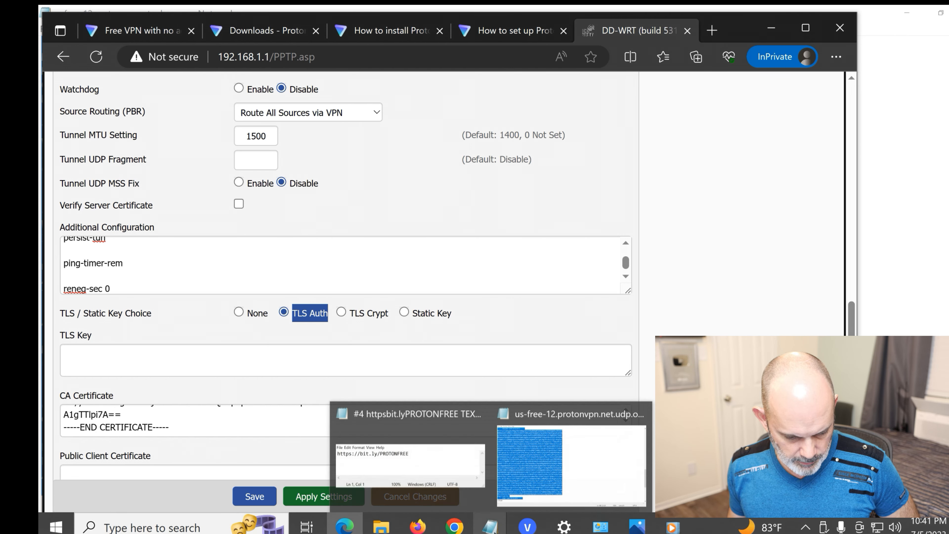
left_click(551, 486)
scroll(267, 127, "down", 7)
scroll(267, 126, "up", 7)
scroll(267, 126, "down", 7)
scroll(267, 127, "down", 1)
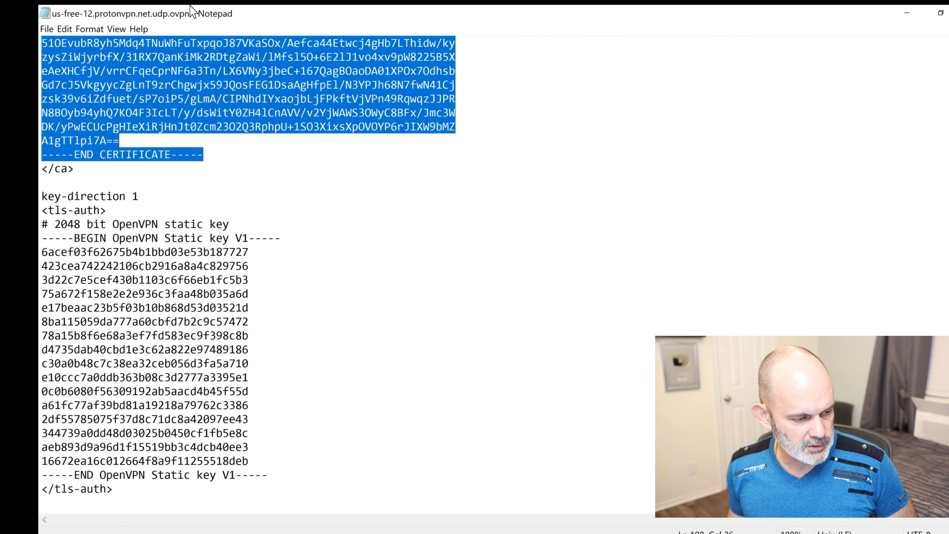
triple_click(259, 204)
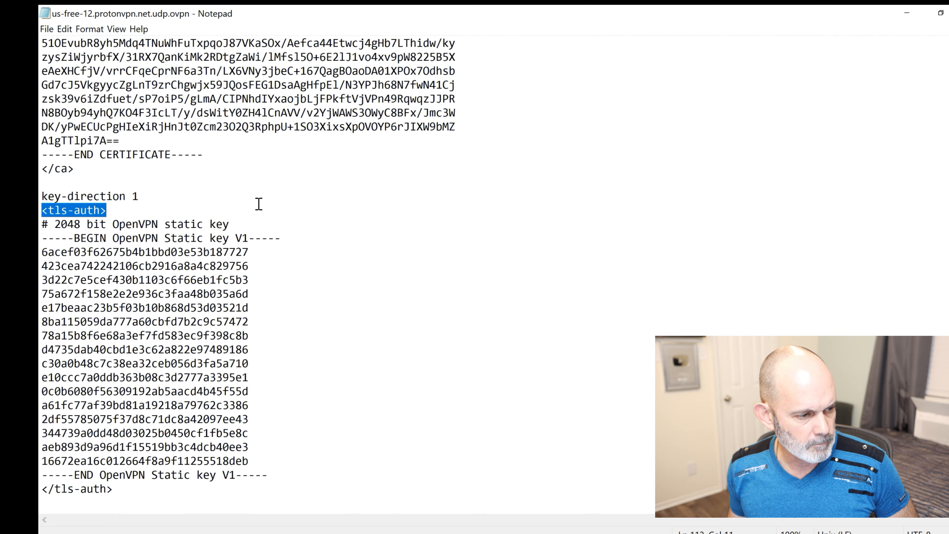
left_click_drag(40, 239, 263, 479)
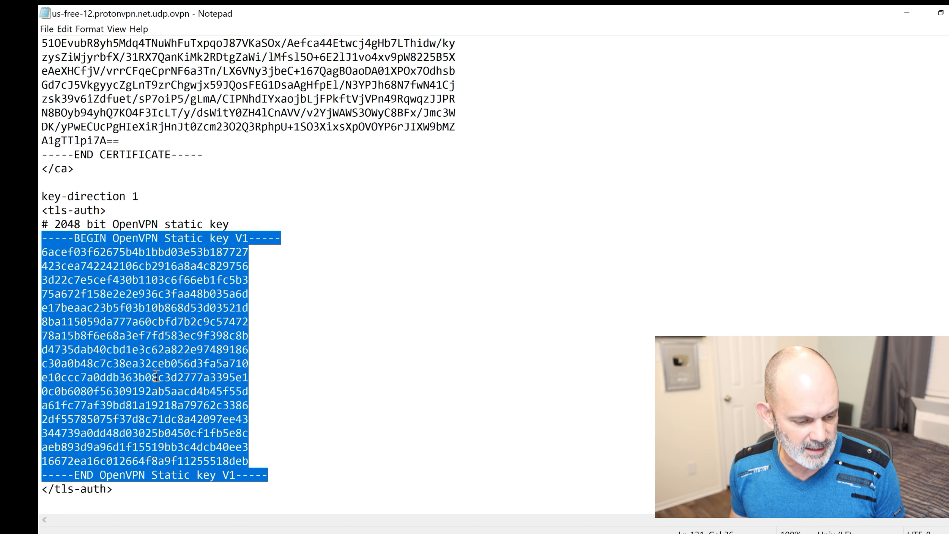
right_click(193, 330)
left_click(218, 371)
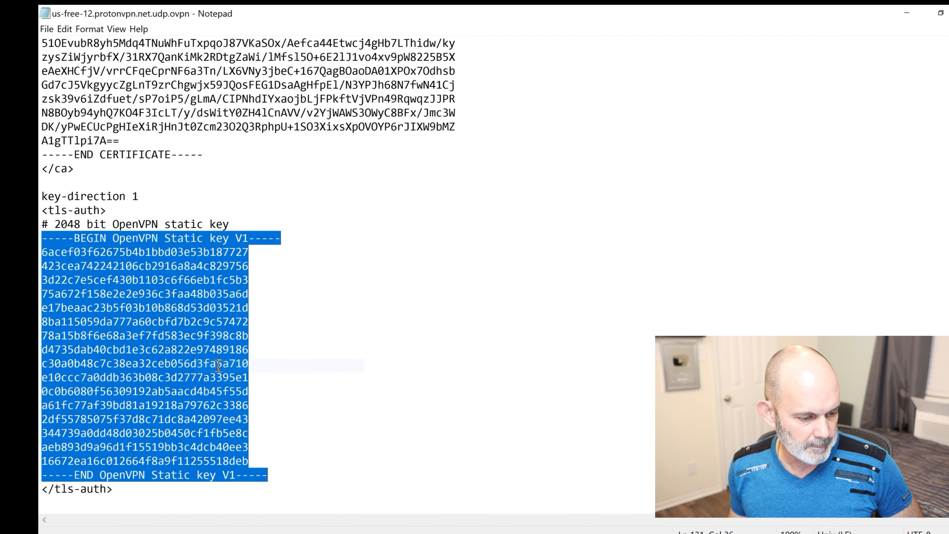
left_click(905, 13)
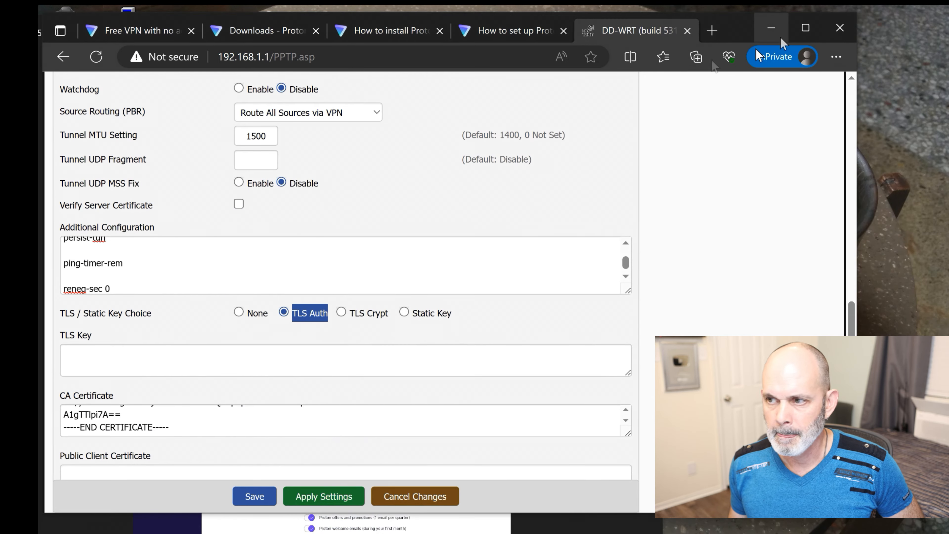
- Paste the Proton static key into the TLS Key box and review the OpenVPN client settings
left_click(187, 366)
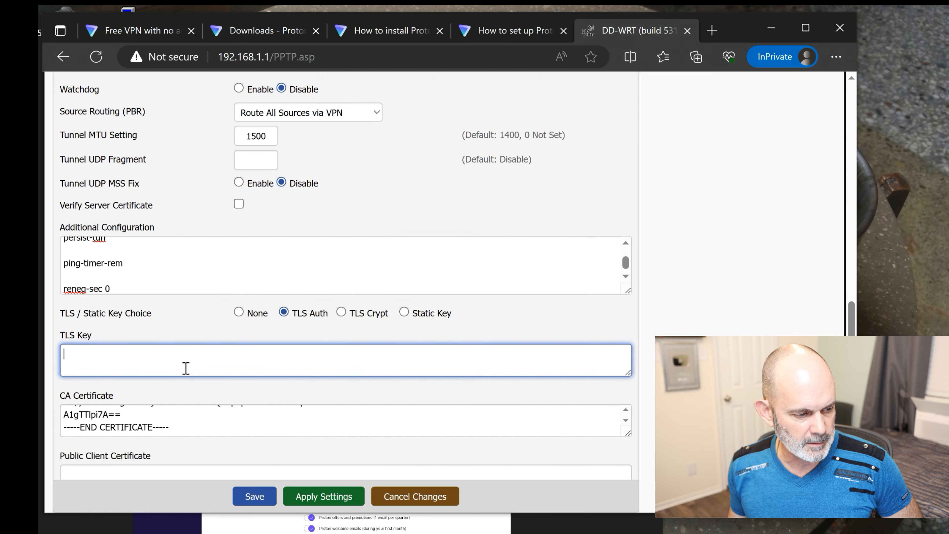
right_click(187, 365)
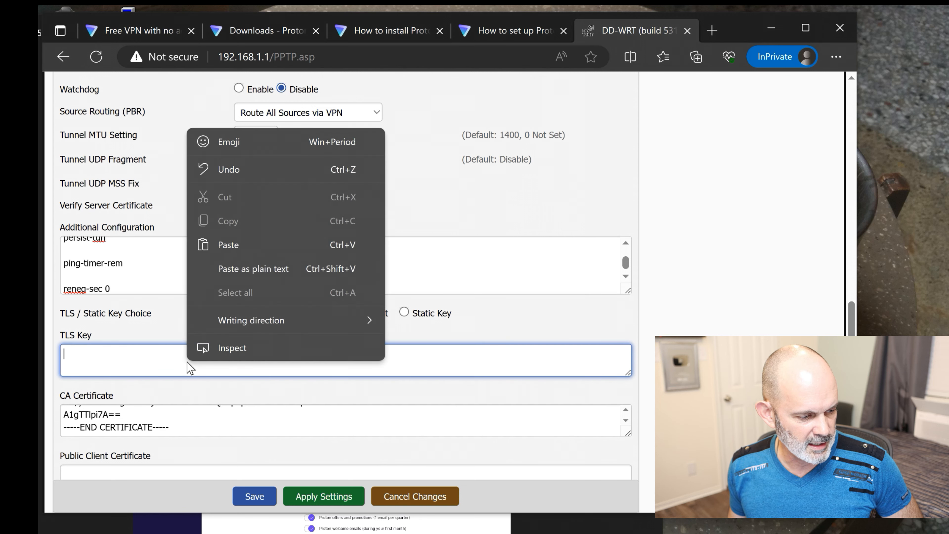
left_click(227, 241)
scroll(331, 292, "down", 1)
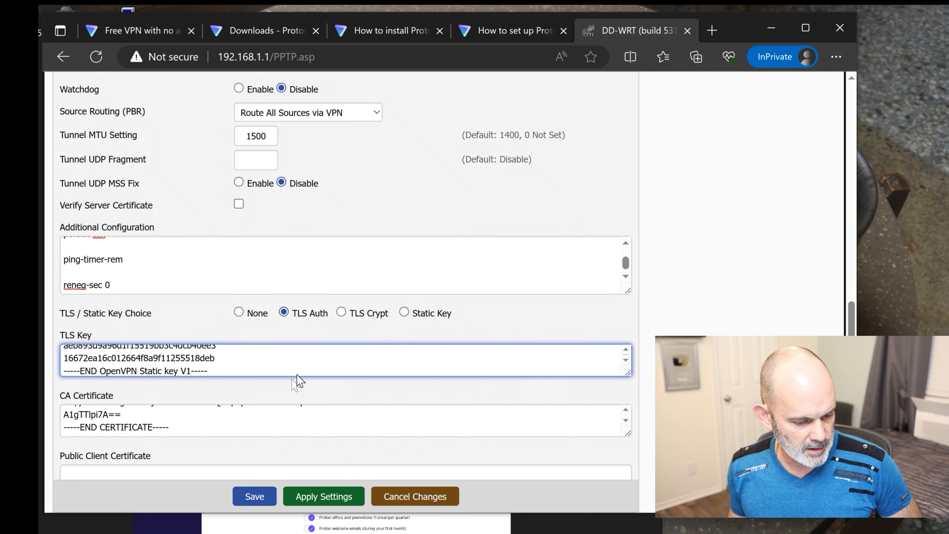
scroll(303, 375, "down", 1)
scroll(761, 305, "down", 7)
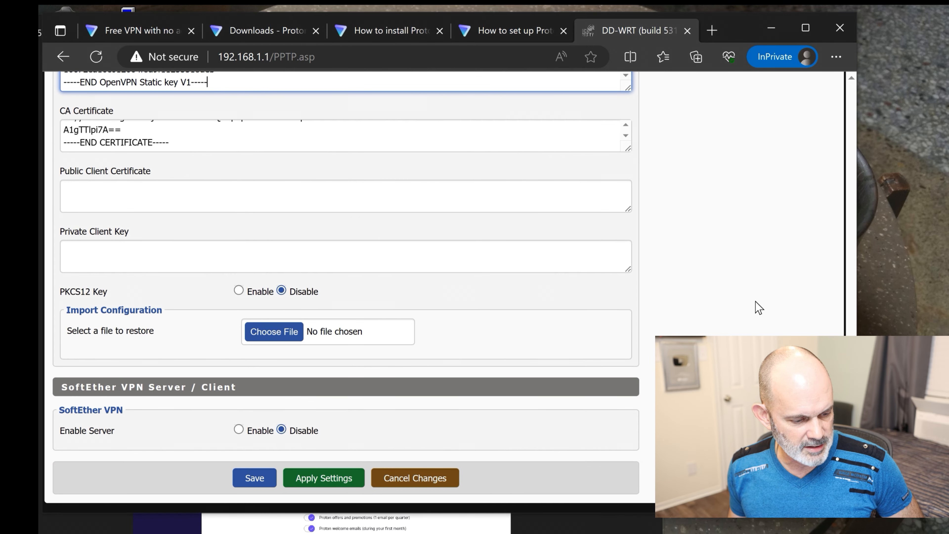
scroll(758, 307, "up", 7)
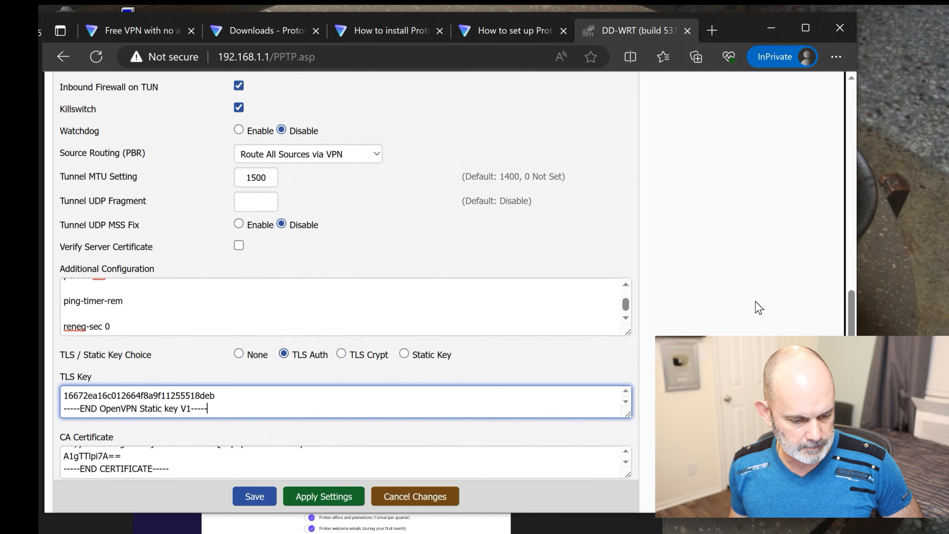
scroll(758, 307, "up", 10)
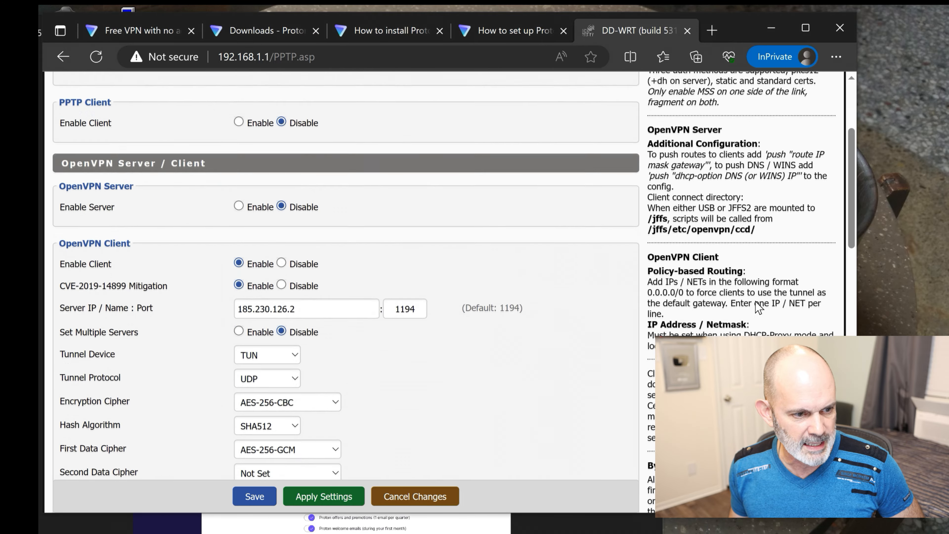
scroll(756, 307, "down", 10)
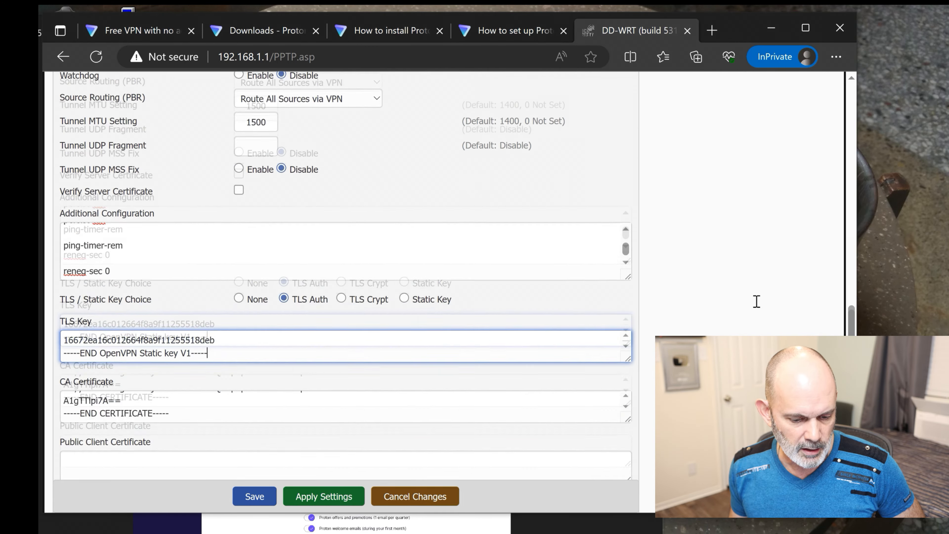
scroll(758, 307, "down", 5)
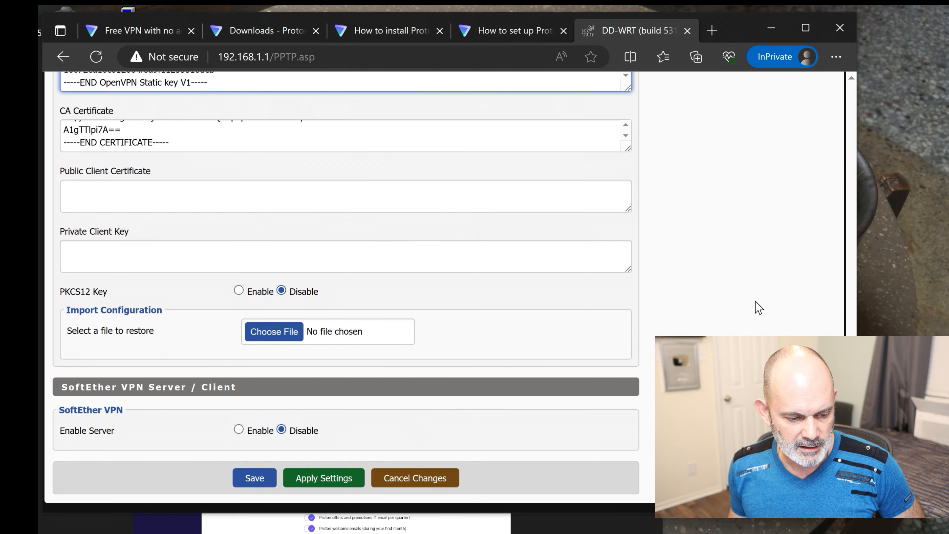
scroll(587, 329, "up", 10)
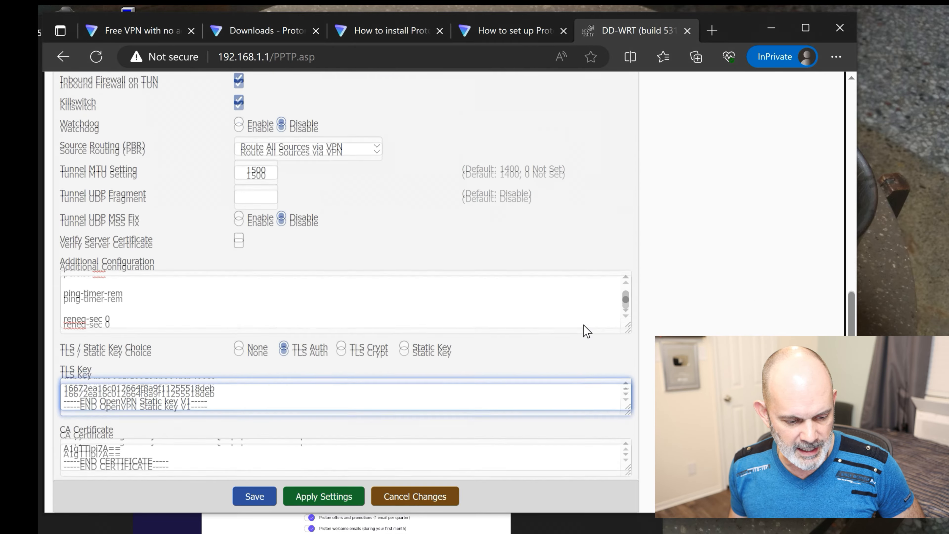
scroll(523, 329, "up", 4)
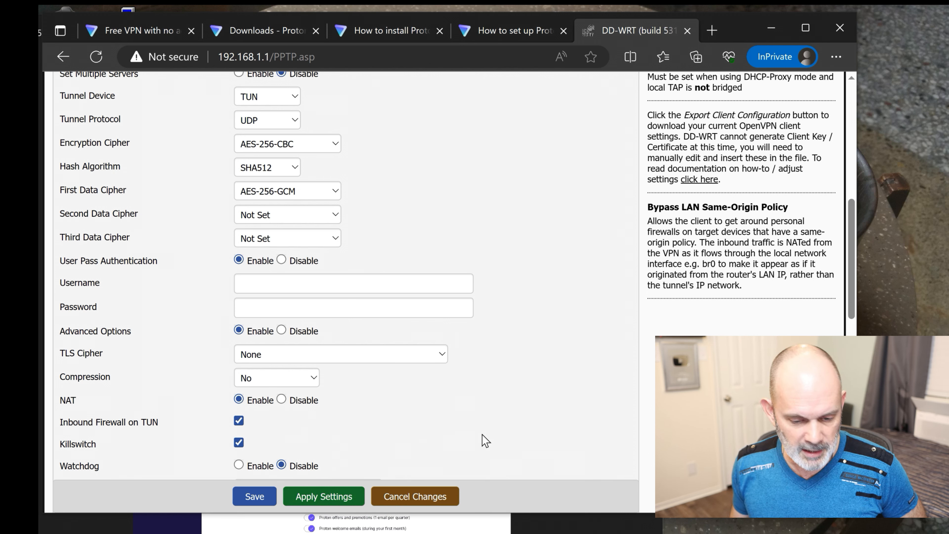
- Open the DD-WRT Proton Services VPN Setup.jpg reference image from the Proton VPN router folder
mouse_move(522, 532)
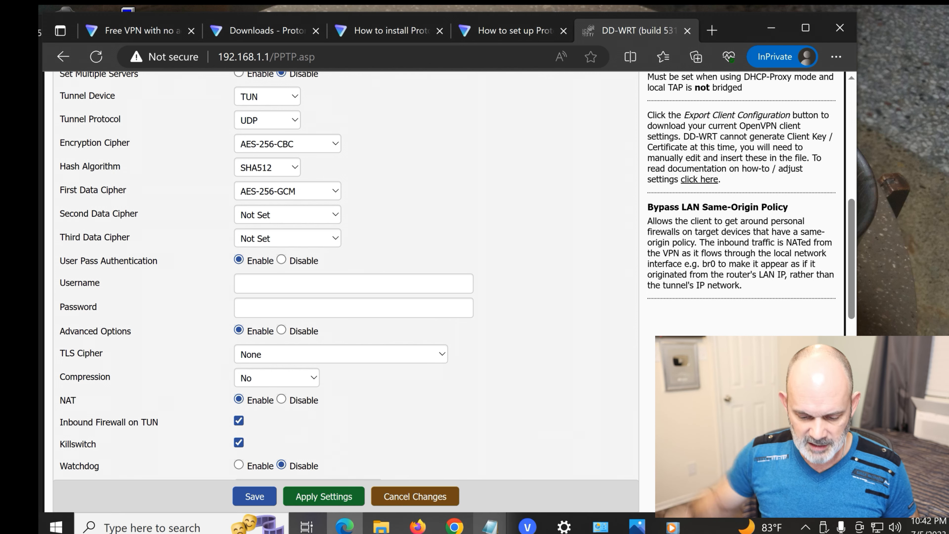
mouse_move(484, 530)
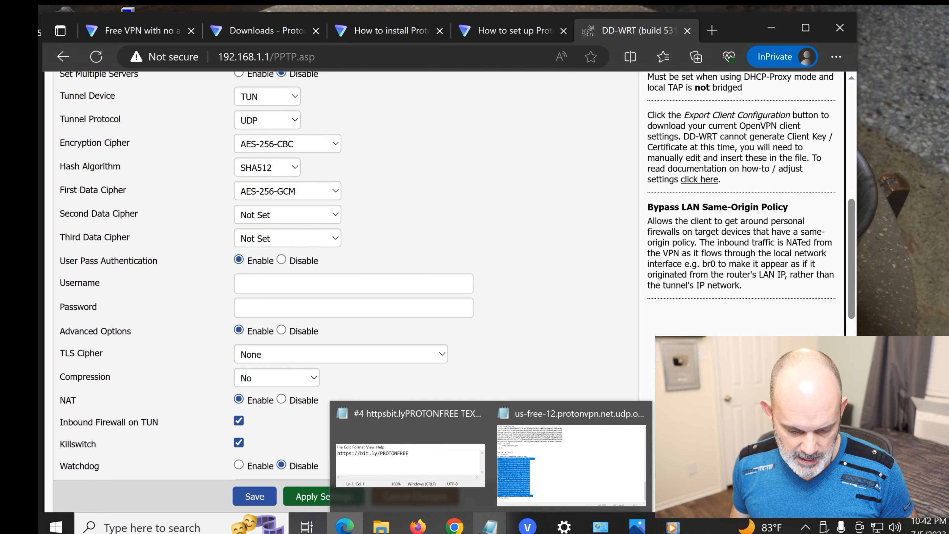
mouse_move(381, 527)
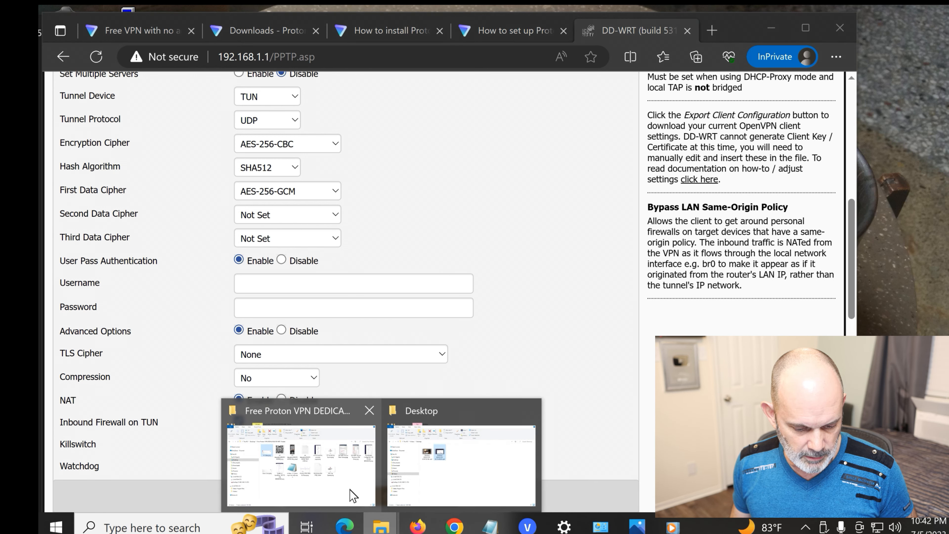
left_click(353, 496)
left_click(874, 195)
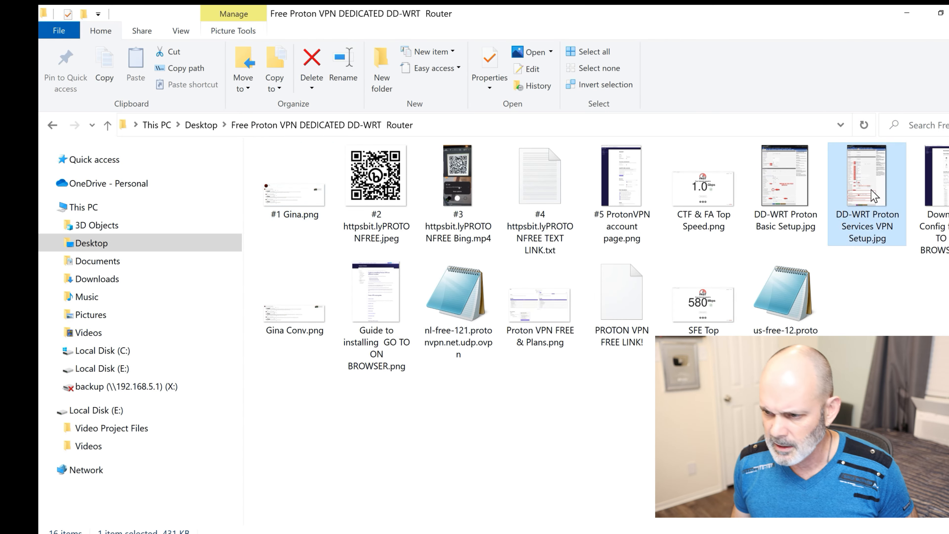
double_click(874, 195)
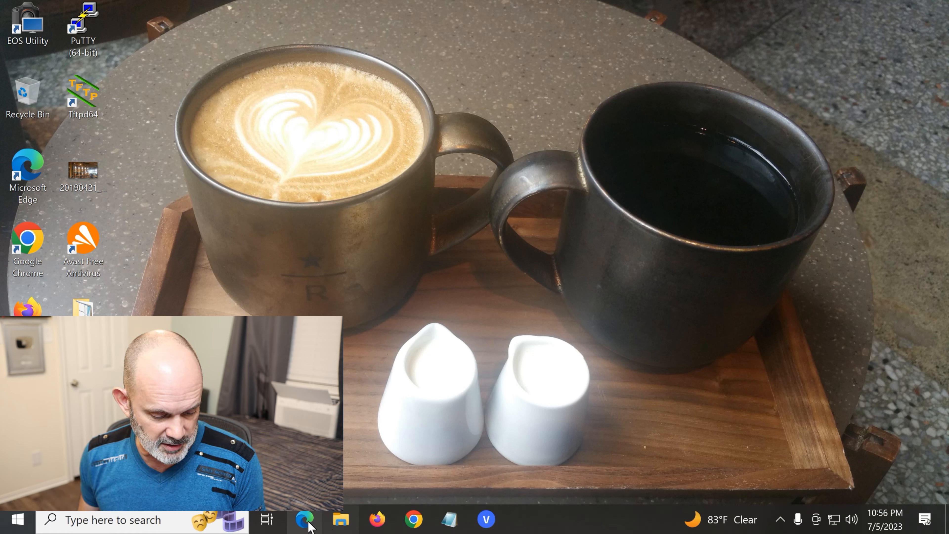
- Load the DD-WRT control panel at 192.168.1.1 in a new Edge InPrivate window
right_click(308, 522)
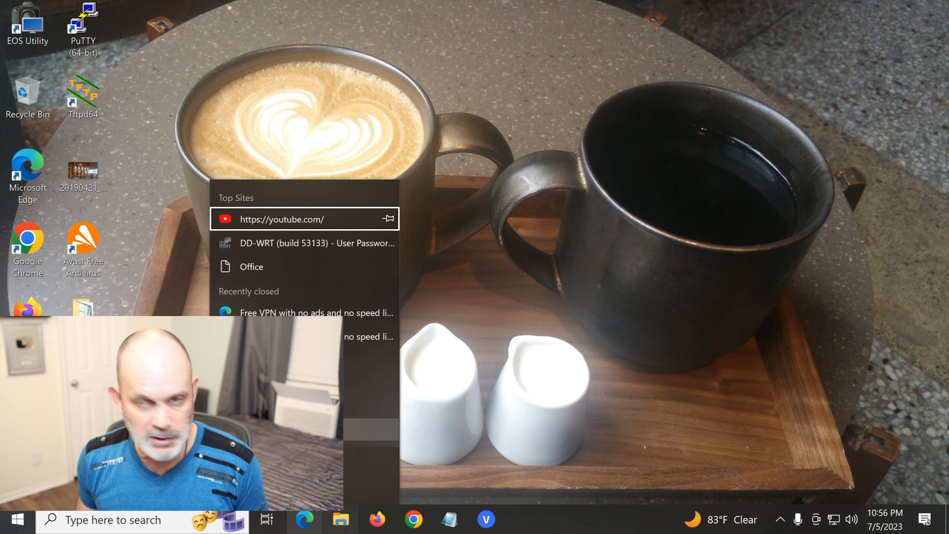
left_click(370, 430)
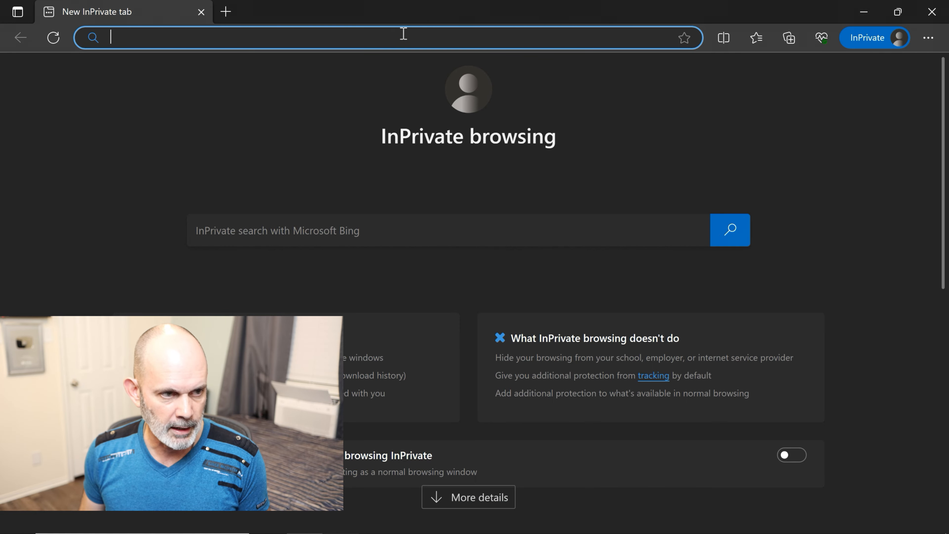
type("1")
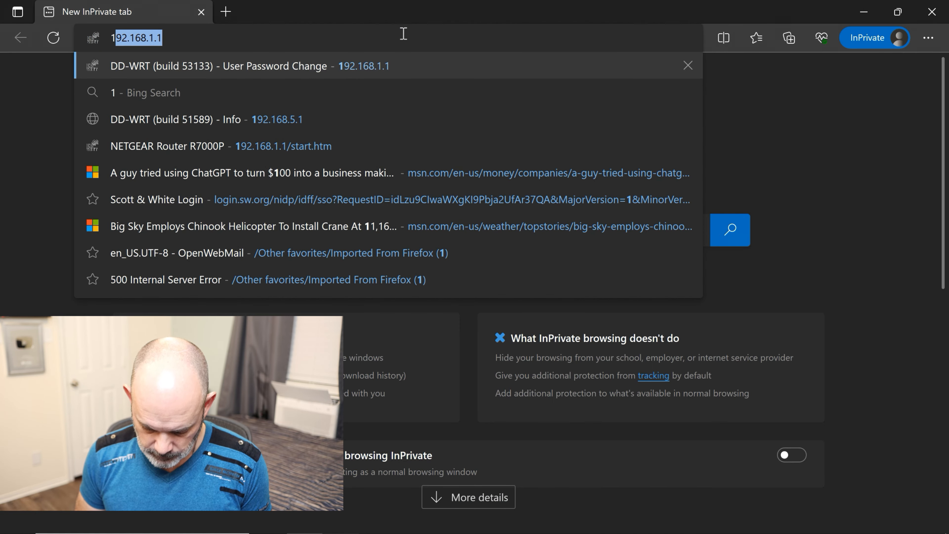
type("92.1")
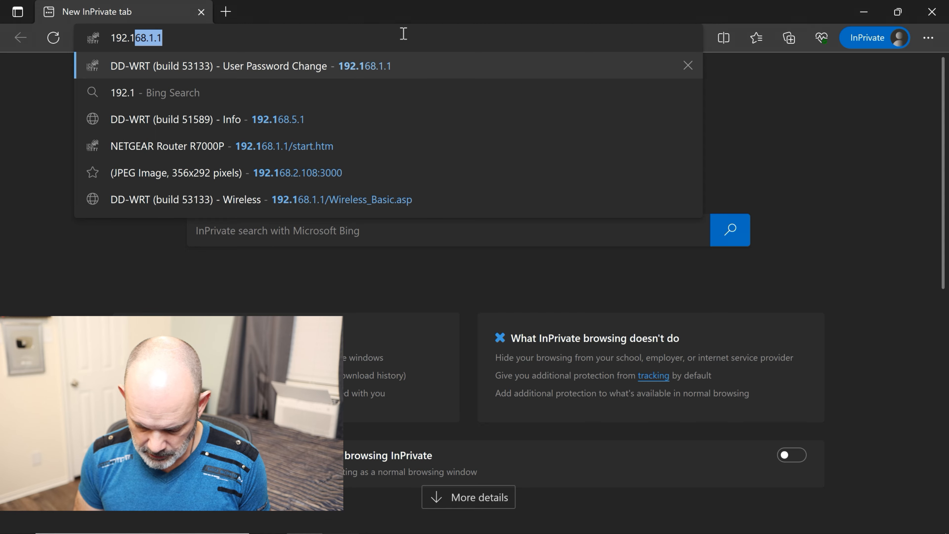
type("68.1.1")
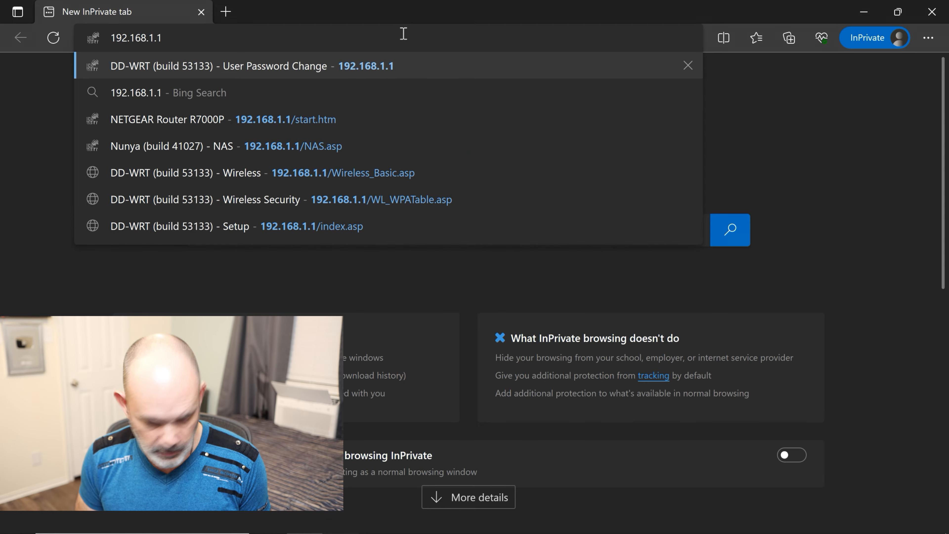
key("Return")
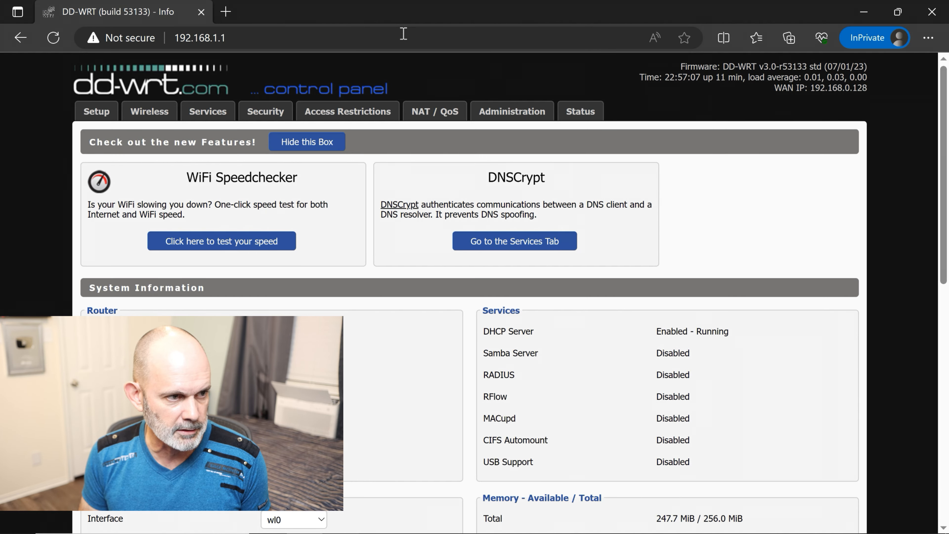
- Sign in to the router and confirm the OpenVPN client status shows CONNECTED SUCCESS
left_click(580, 111)
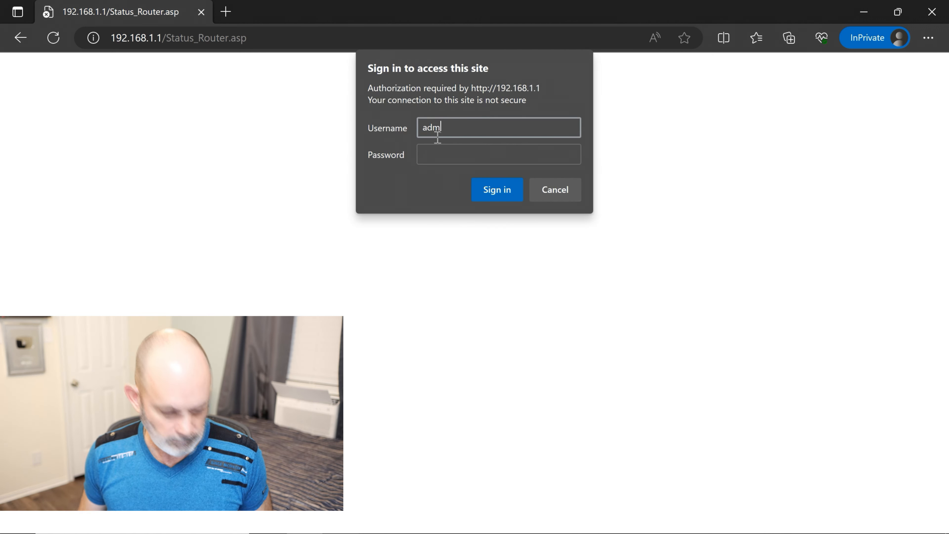
key("Tab")
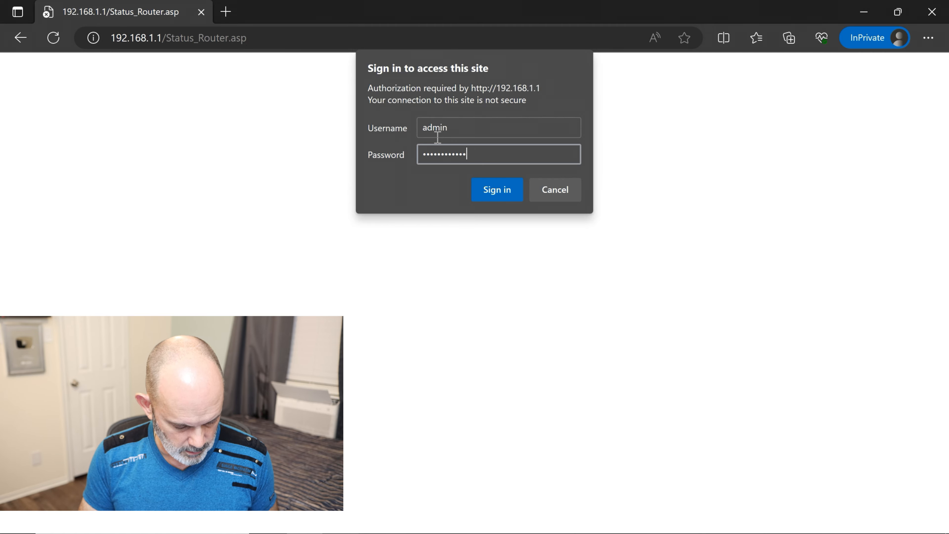
key("Return")
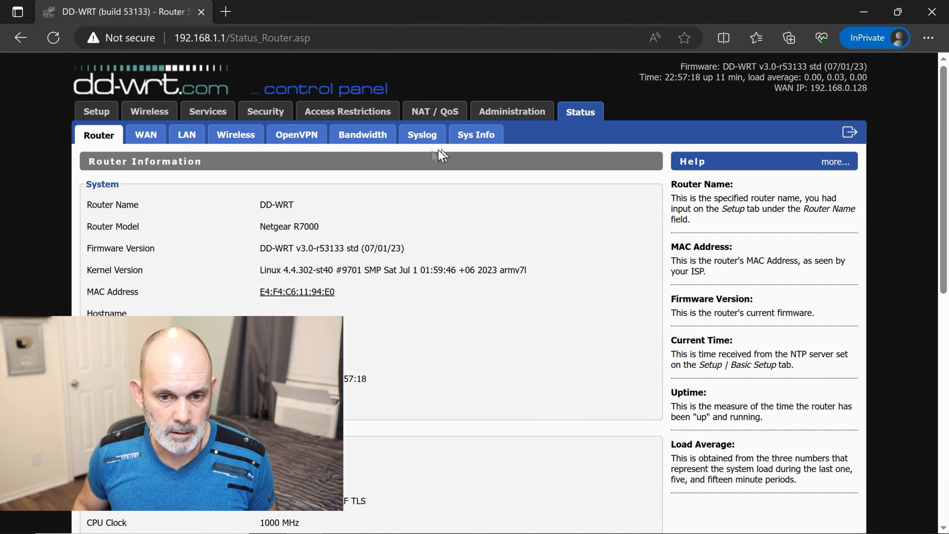
left_click(316, 140)
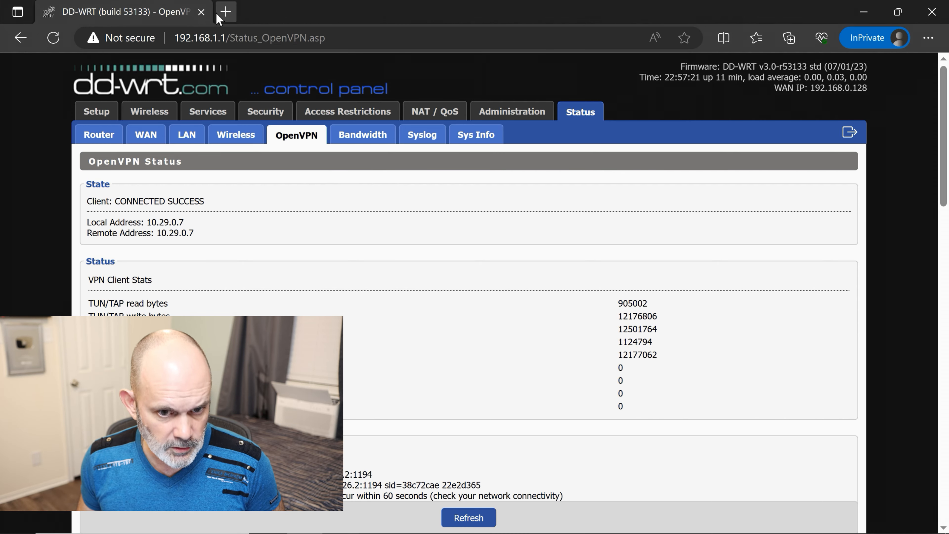
left_click(226, 12)
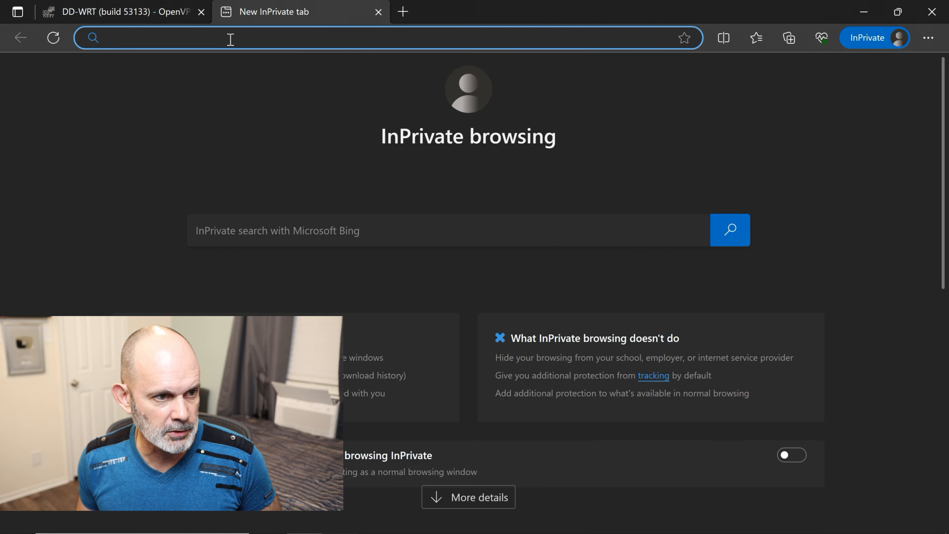
- Load ipleak.net, compare its IP 185.230.126.4 with the router's OpenVPN status, and scroll to the geolocation map
type("ip")
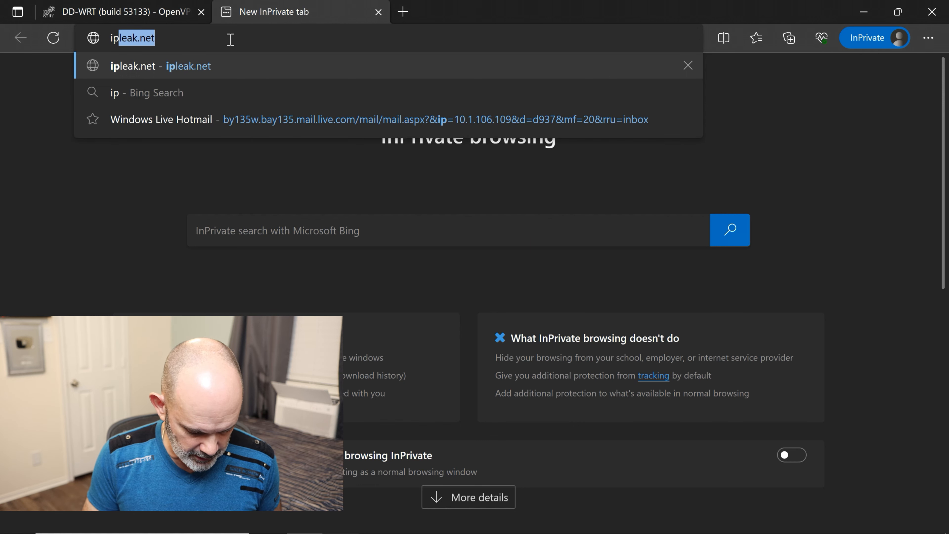
type("leak.net")
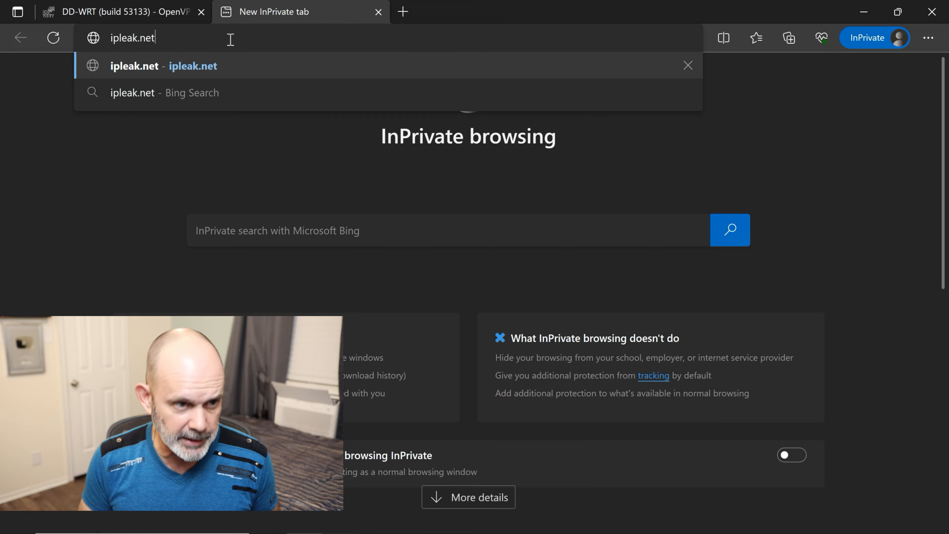
key("Return")
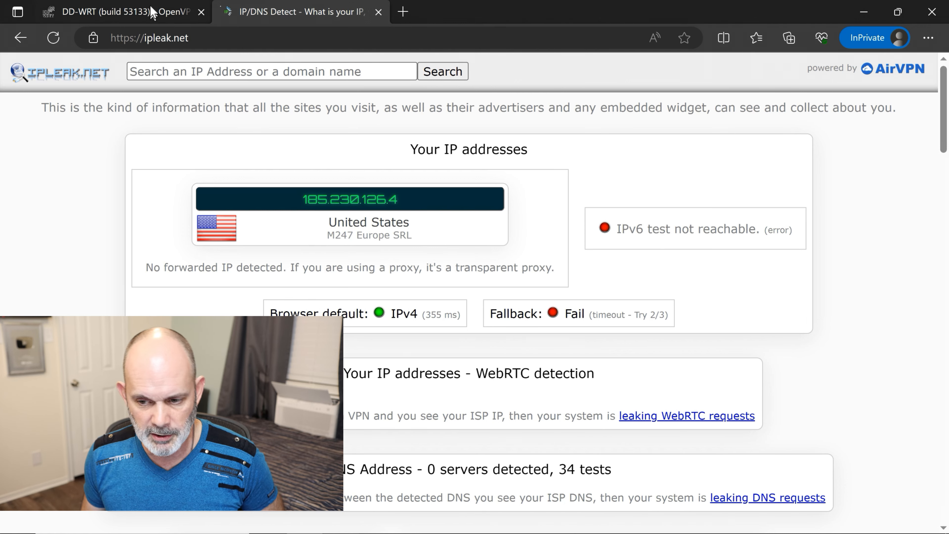
left_click(151, 14)
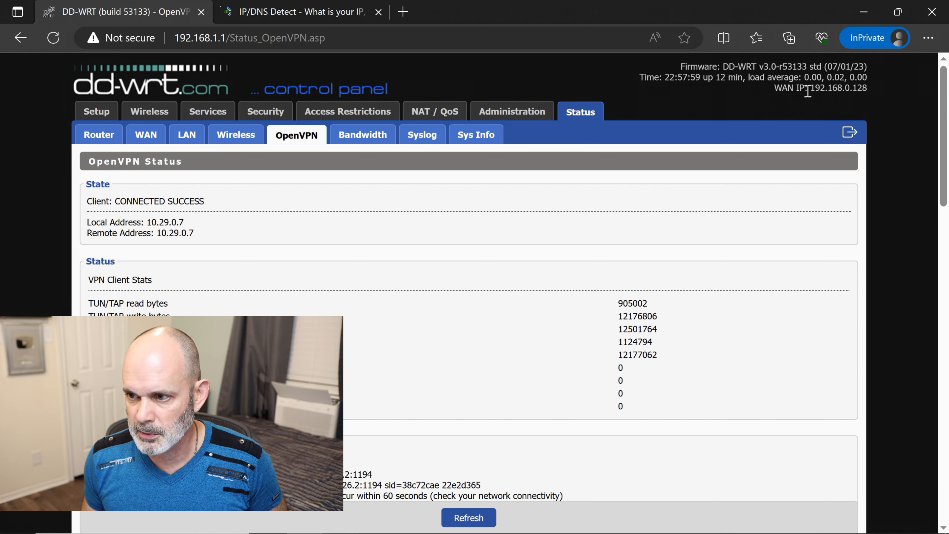
left_click(335, 16)
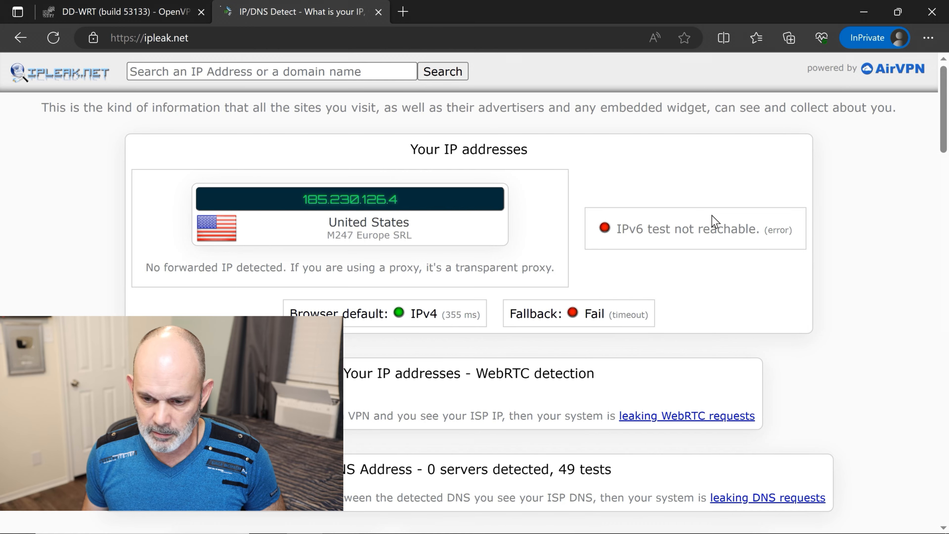
scroll(710, 220, "down", 5)
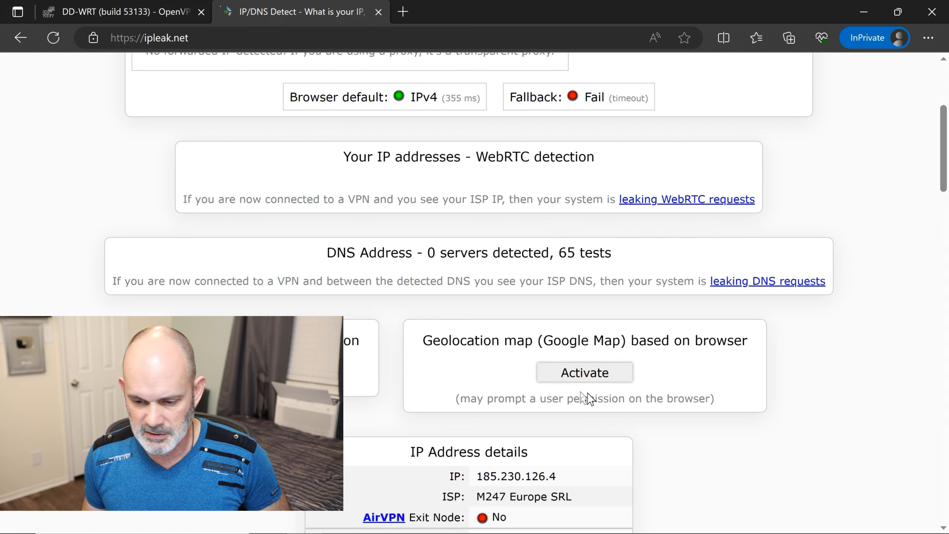
- Allow location on ipleak.net and zoom the browser geolocation map out to Kansas, Oklahoma and neighbouring states
left_click(611, 374)
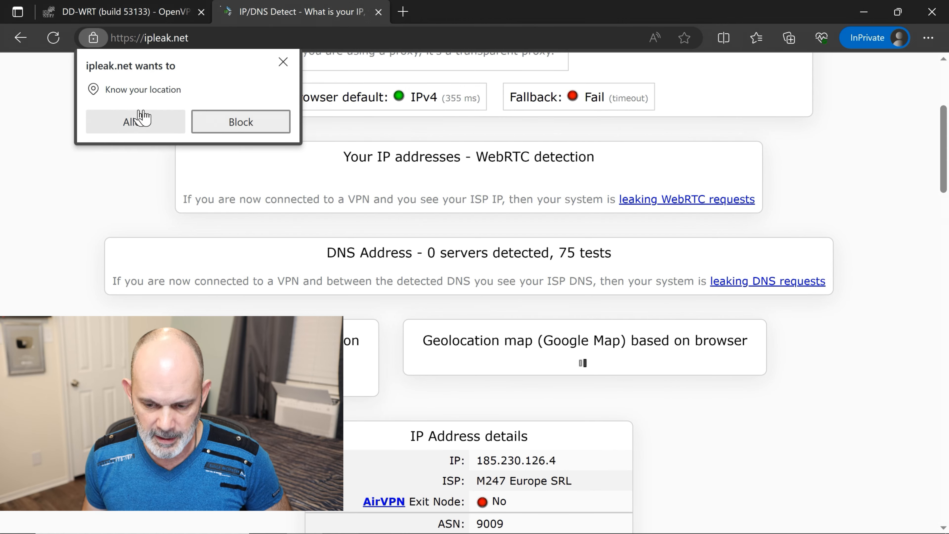
left_click(142, 125)
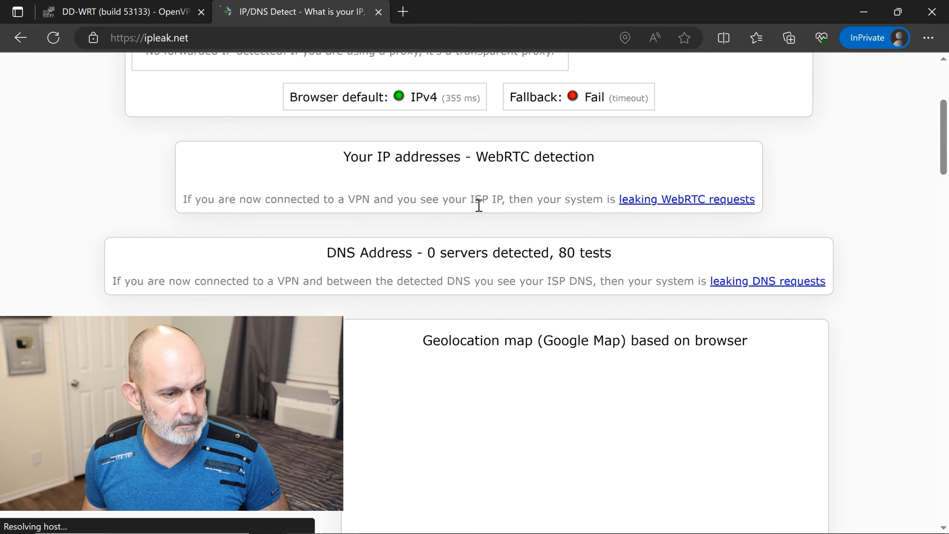
scroll(638, 228, "down", 3)
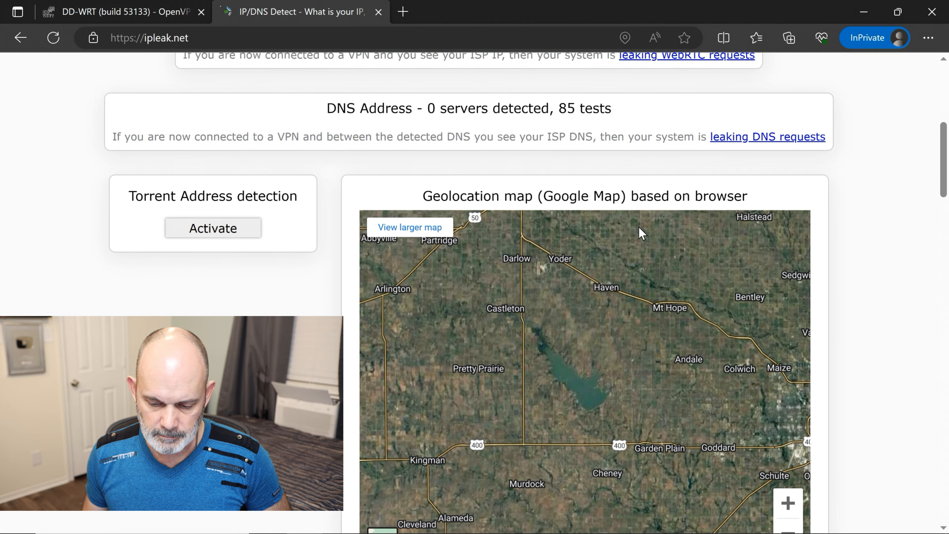
scroll(638, 228, "down", 2)
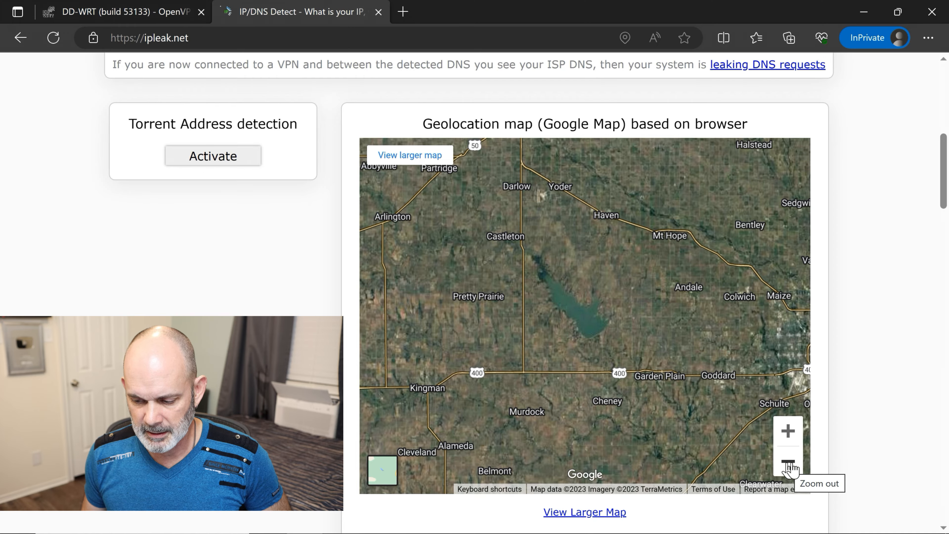
left_click(788, 465)
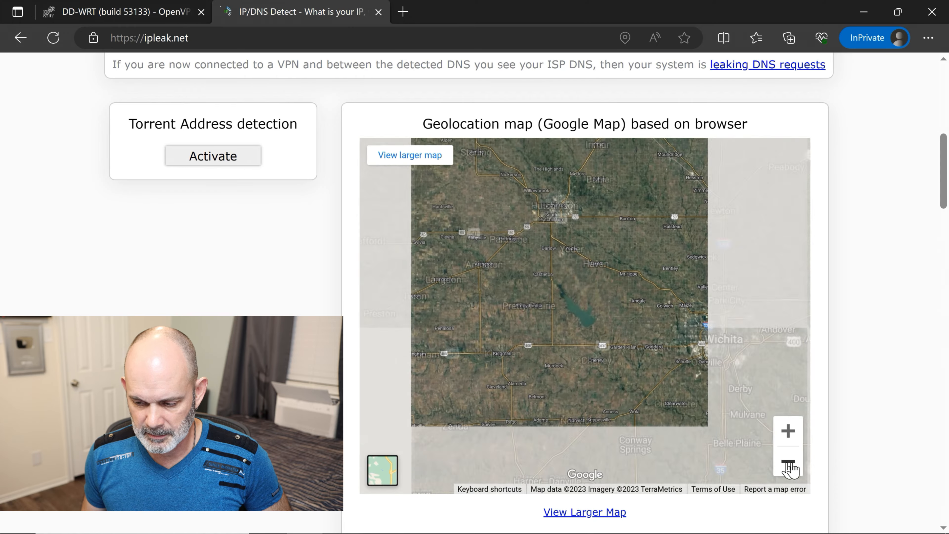
left_click(788, 466)
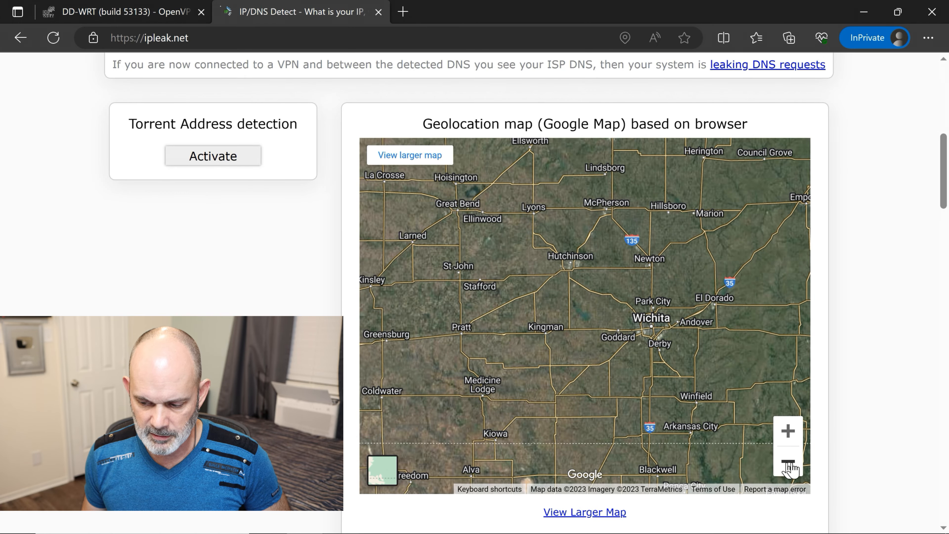
left_click(788, 465)
left_click(788, 466)
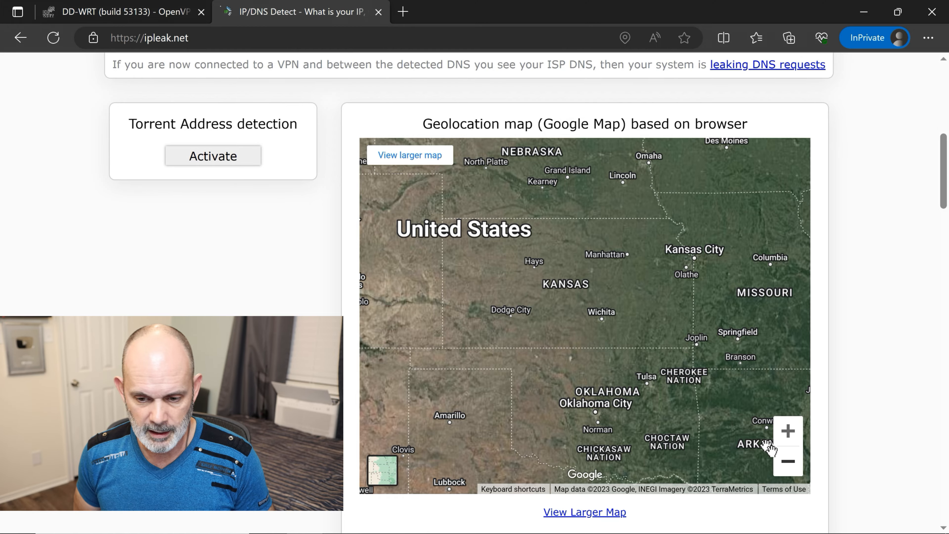
scroll(879, 404, "down", 5)
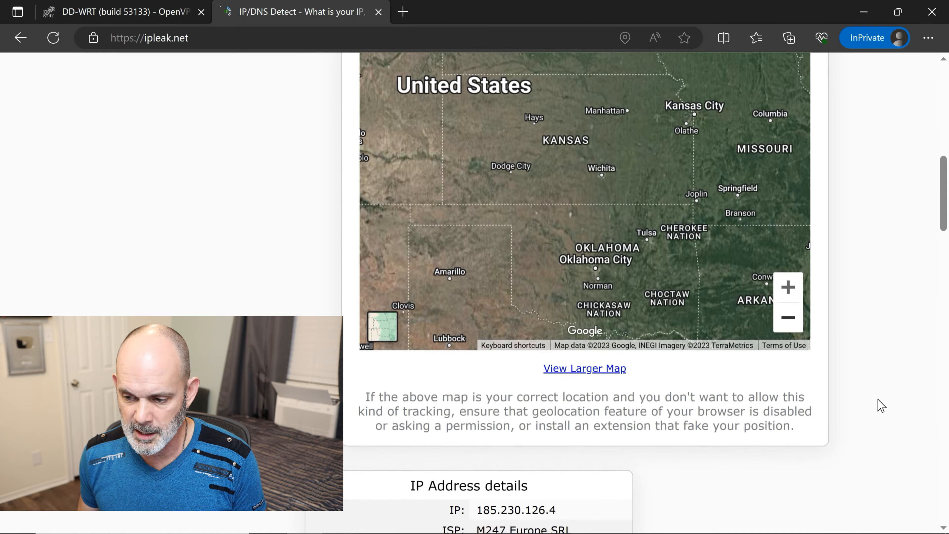
scroll(879, 402, "down", 4)
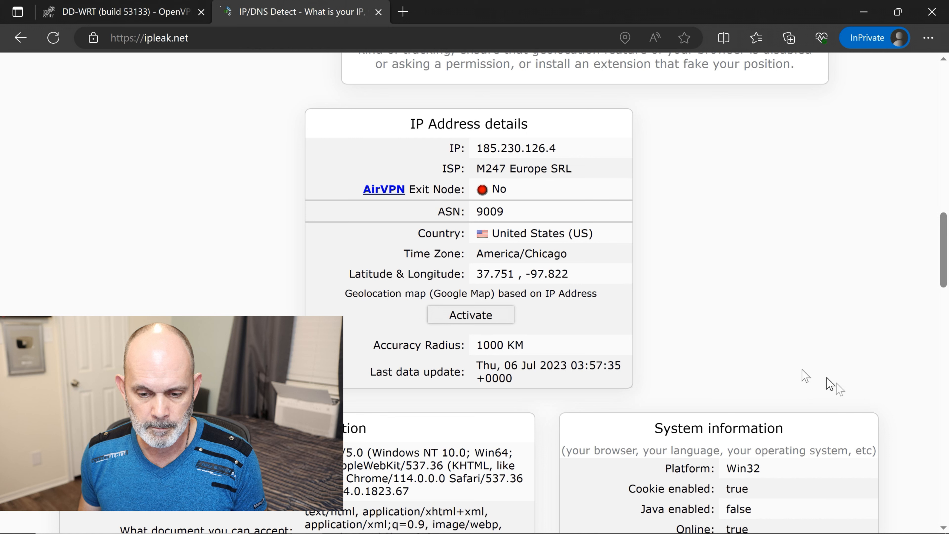
- Activate the IP-based geolocation map and zoom it out to a Nebraska–Oklahoma view
mouse_move(486, 346)
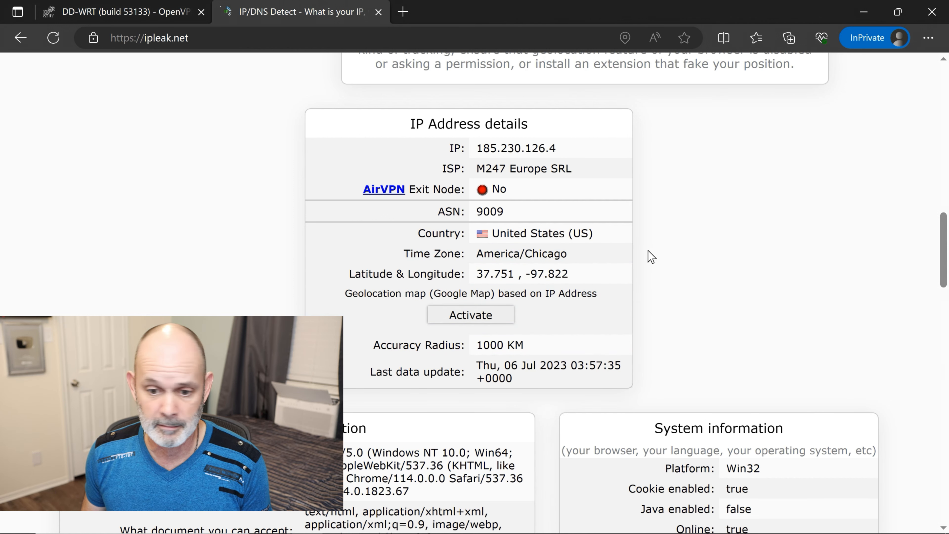
left_click(469, 315)
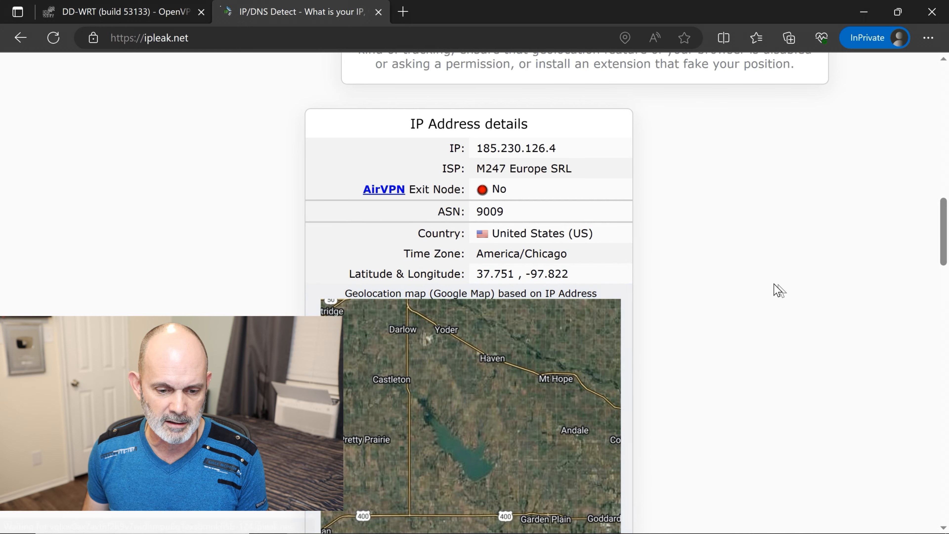
scroll(773, 290, "down", 5)
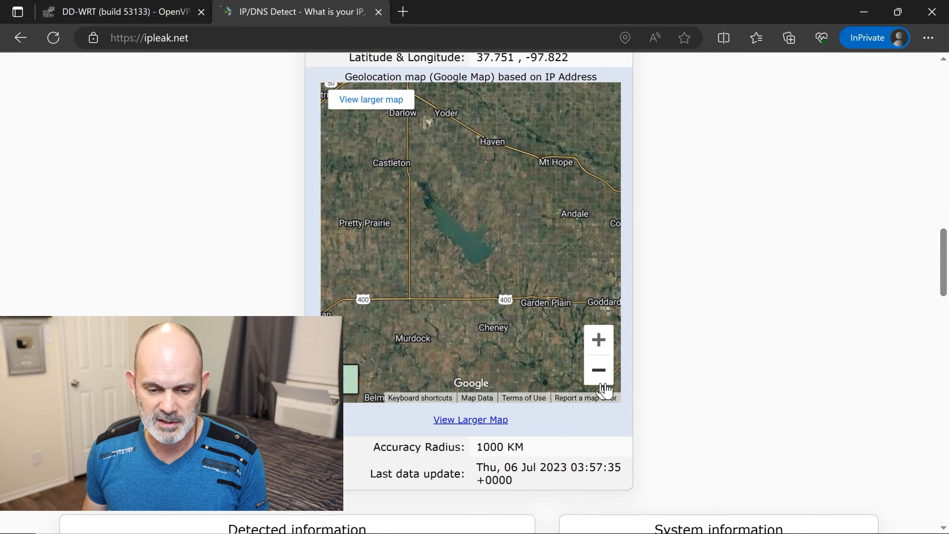
left_click(599, 371)
left_click(599, 371)
left_click(600, 371)
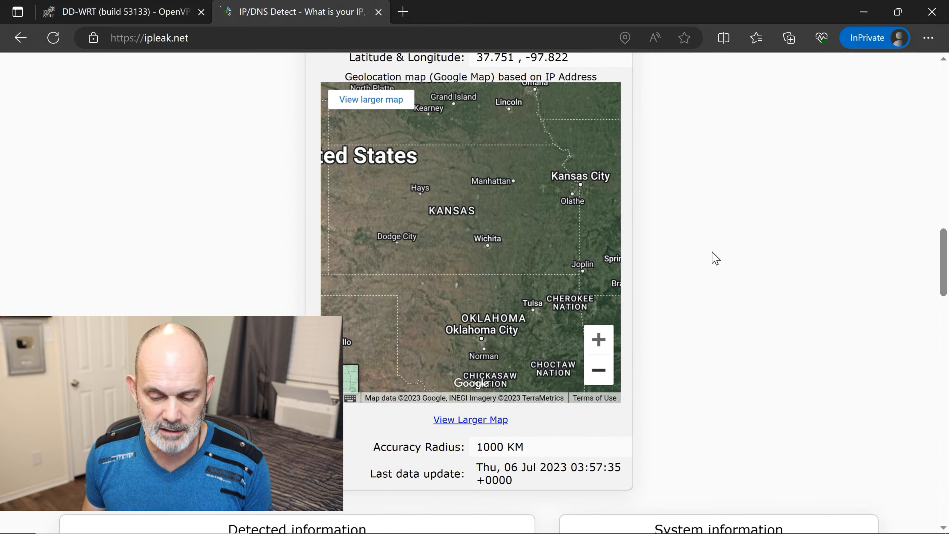
- Return to the DD-WRT OpenVPN Status page, still showing Client: CONNECTED SUCCESS
scroll(715, 258, "down", 3)
scroll(715, 258, "down", 5)
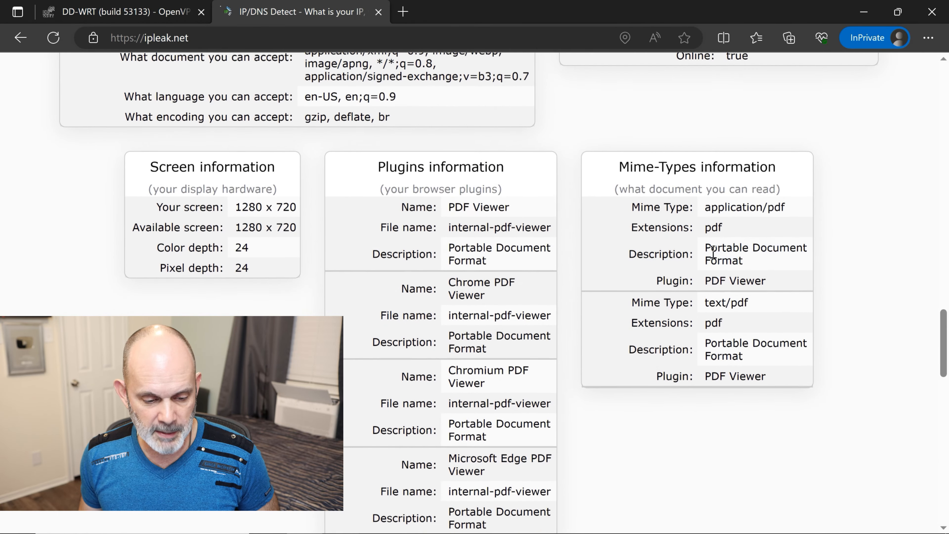
scroll(715, 258, "up", 10)
scroll(715, 258, "up", 8)
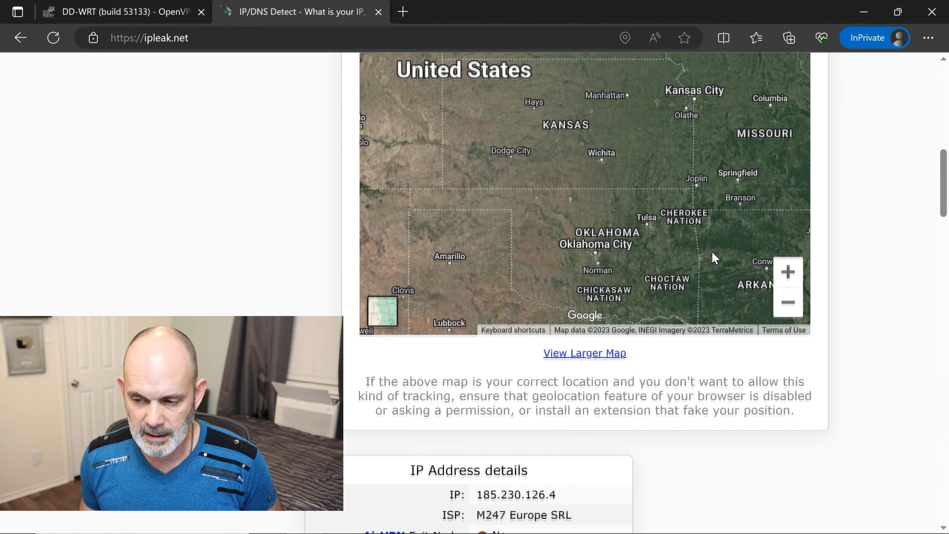
scroll(715, 258, "up", 3)
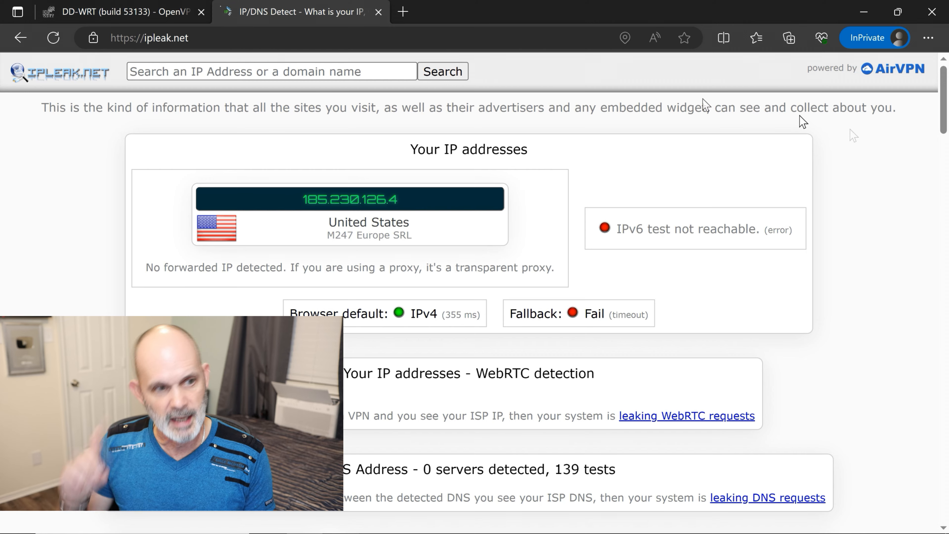
left_click(157, 19)
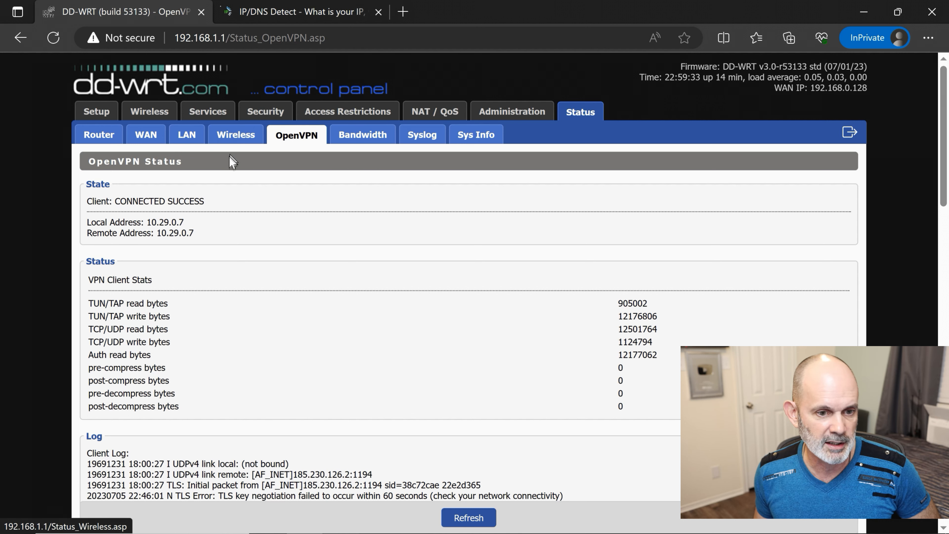
- Go to Services > VPN and select the OpenVPN Client server IP 185.230.126.2 for replacement
left_click(217, 114)
scroll(325, 267, "down", 5)
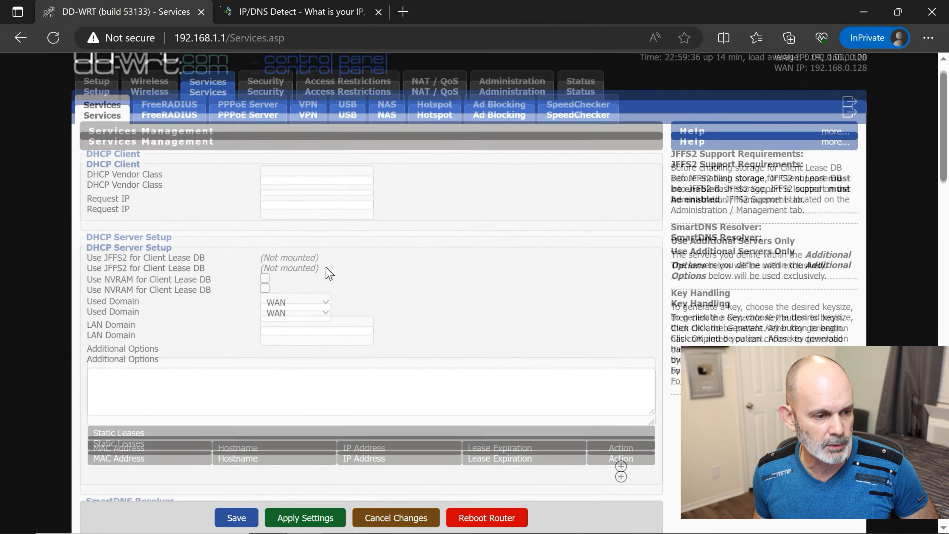
scroll(327, 266, "up", 5)
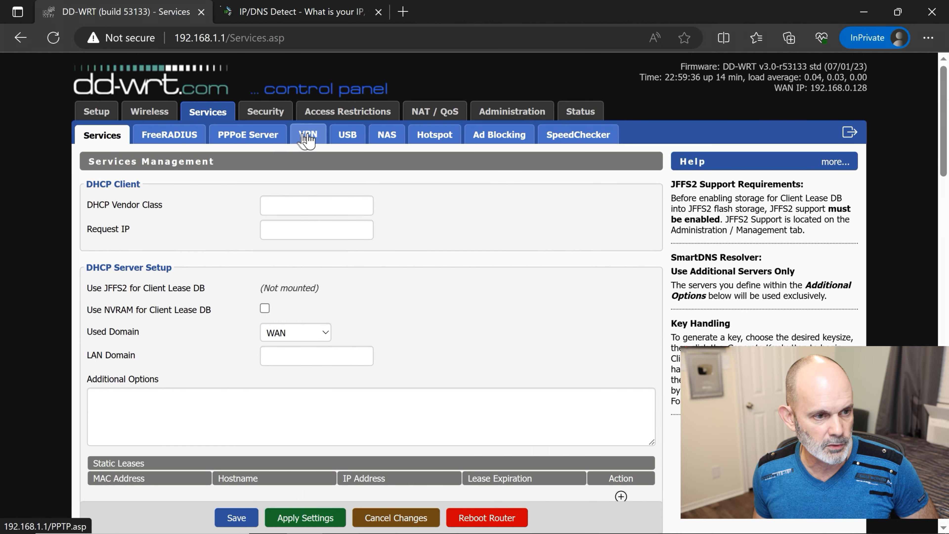
left_click(307, 142)
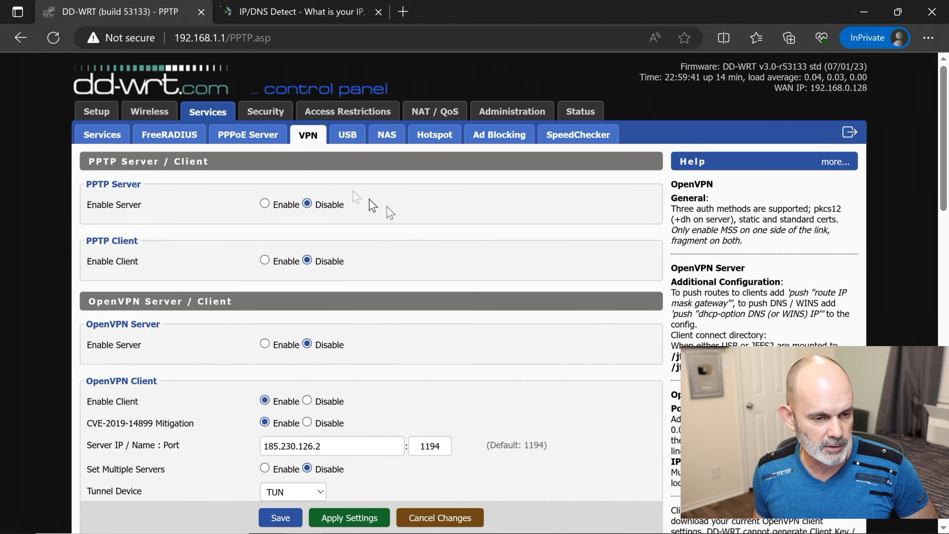
scroll(422, 226, "down", 4)
left_click_drag(320, 301, 214, 308)
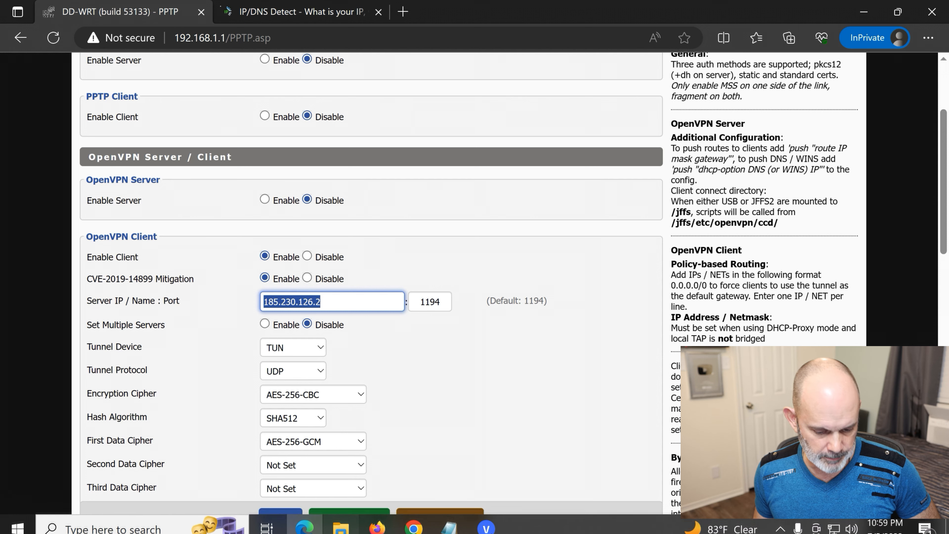
- Open nl-free-121.protonvpn.net.udp.ovpn from the Desktop's Free Proton VPN DEDICATED DD-WRT Router folder in Notepad
mouse_move(379, 523)
left_click(341, 519)
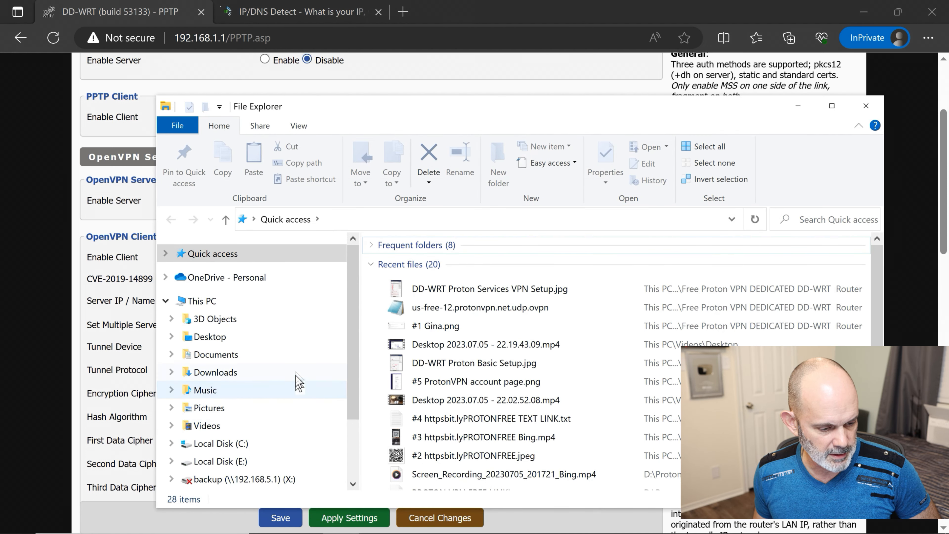
left_click(295, 339)
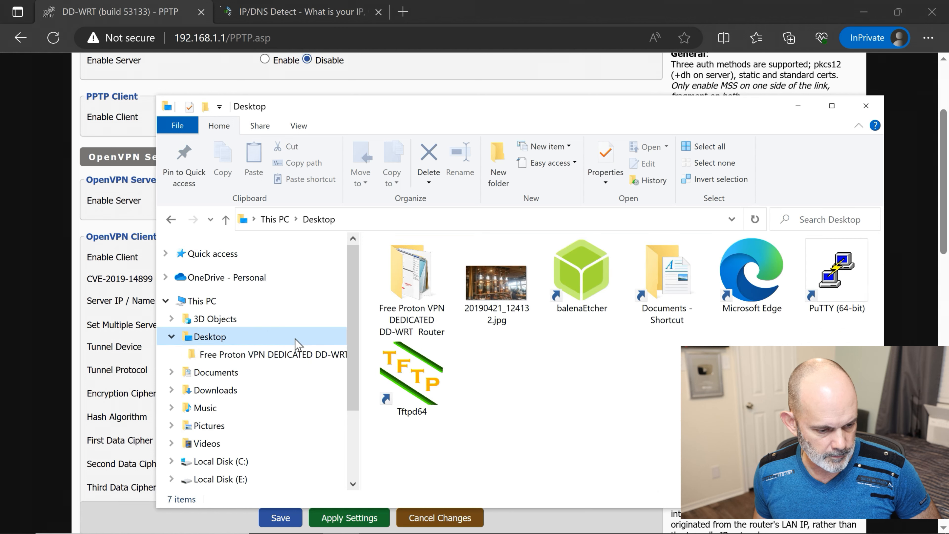
double_click(422, 290)
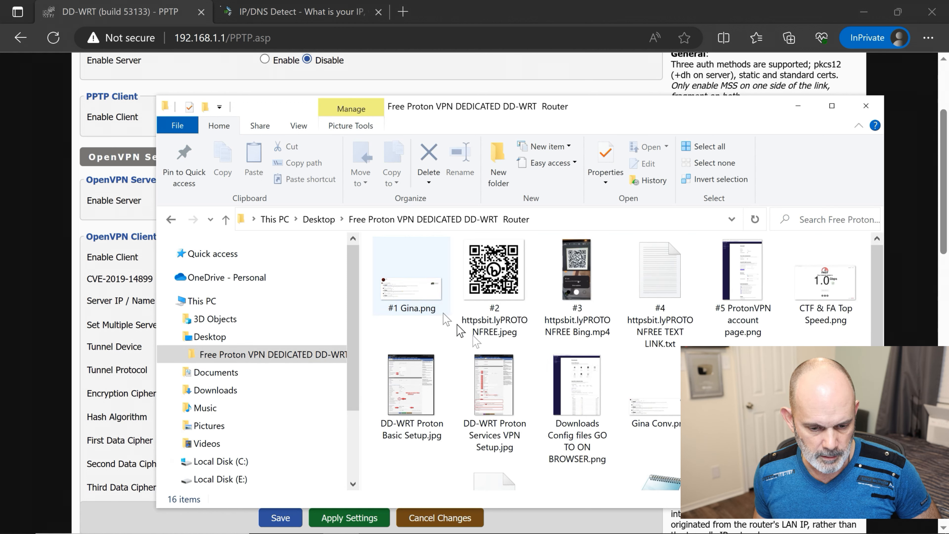
scroll(635, 350, "down", 2)
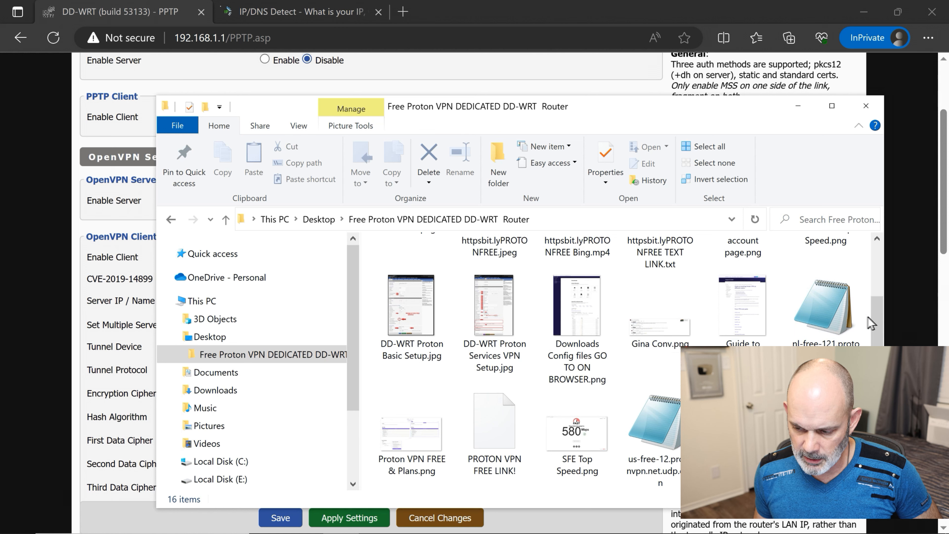
left_click(837, 340)
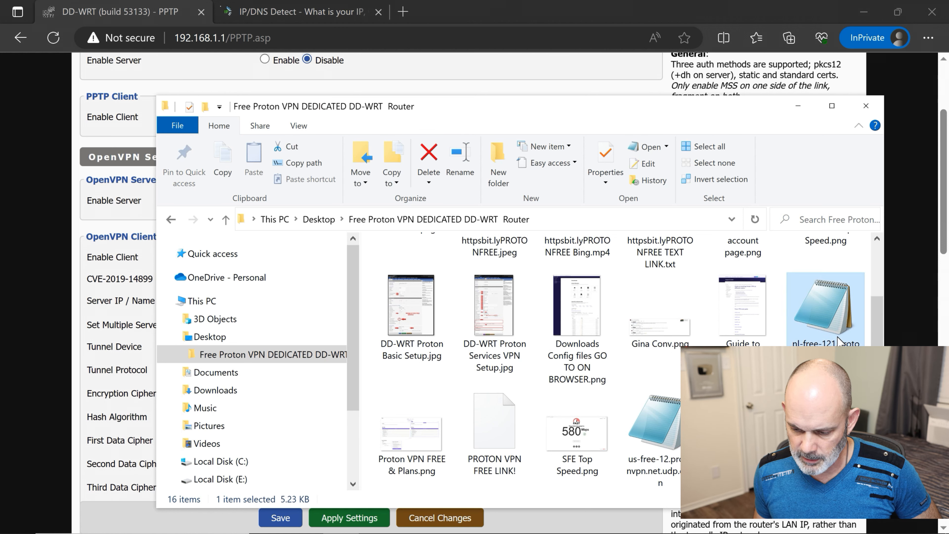
double_click(844, 310)
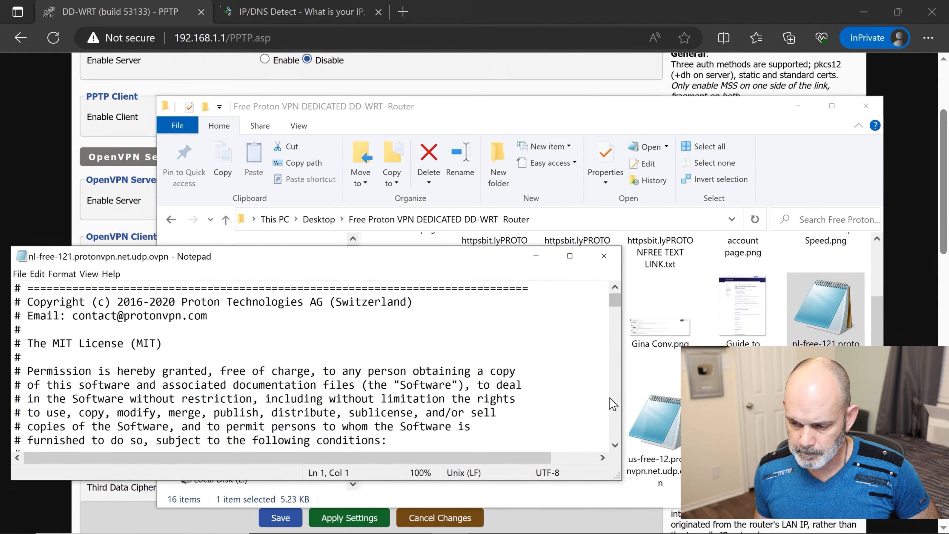
- Copy server IP 149.34.244.174 from the config's first remote line and return to the router page
scroll(362, 310, "down", 4)
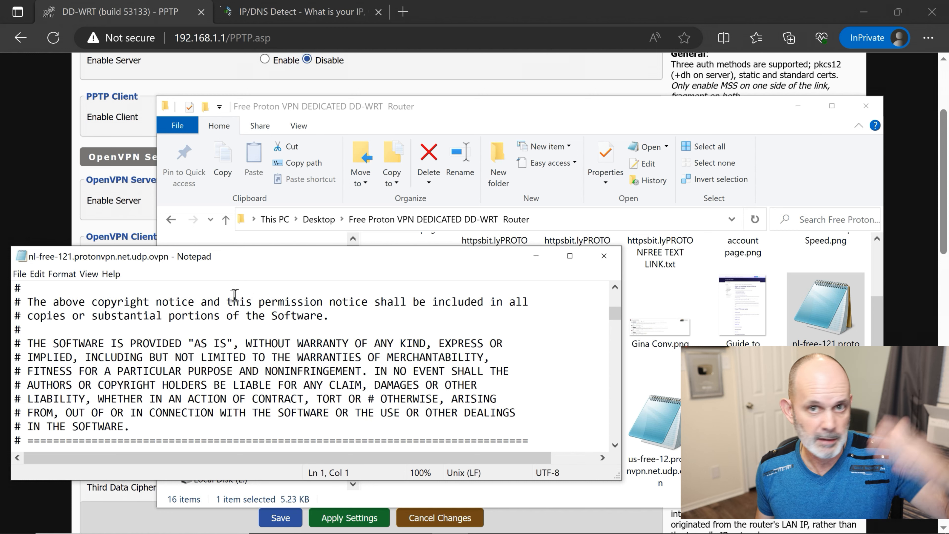
scroll(233, 347, "down", 2)
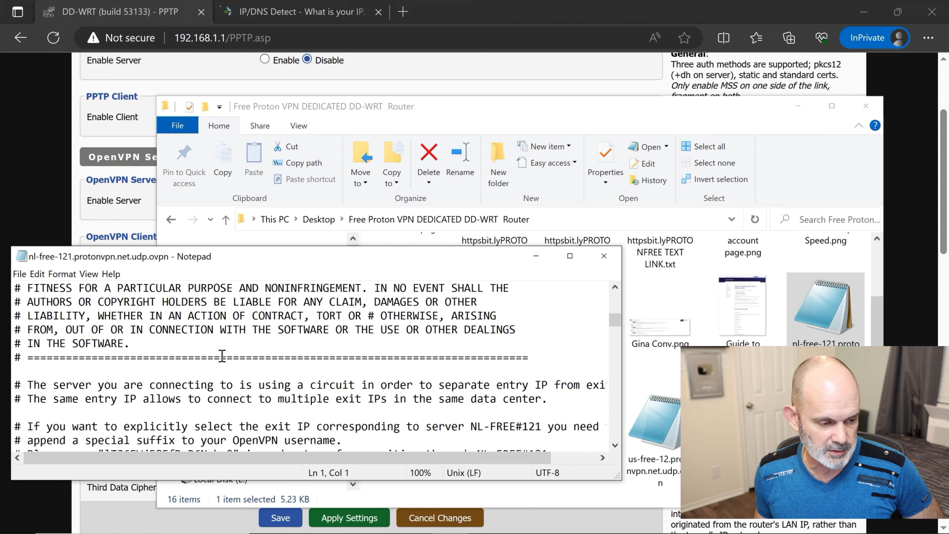
scroll(222, 355, "down", 1)
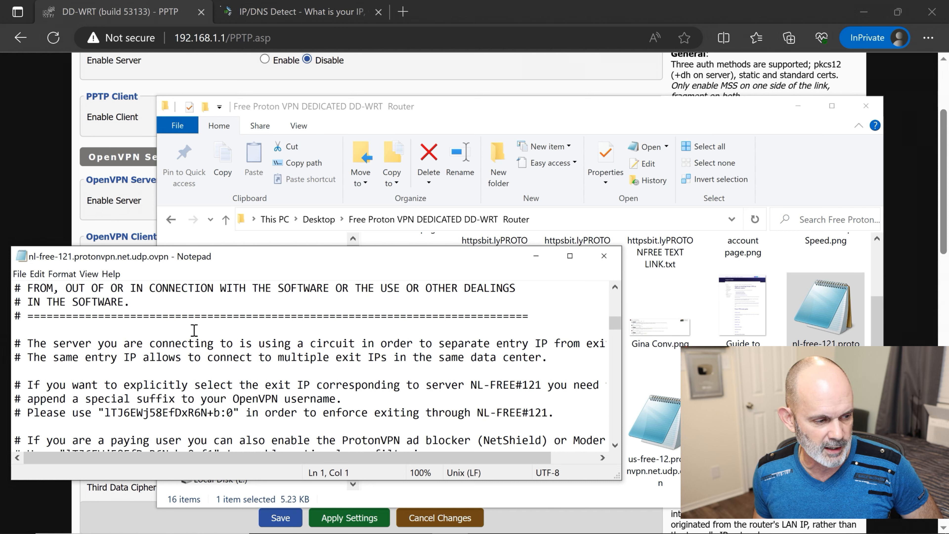
scroll(192, 337, "down", 5)
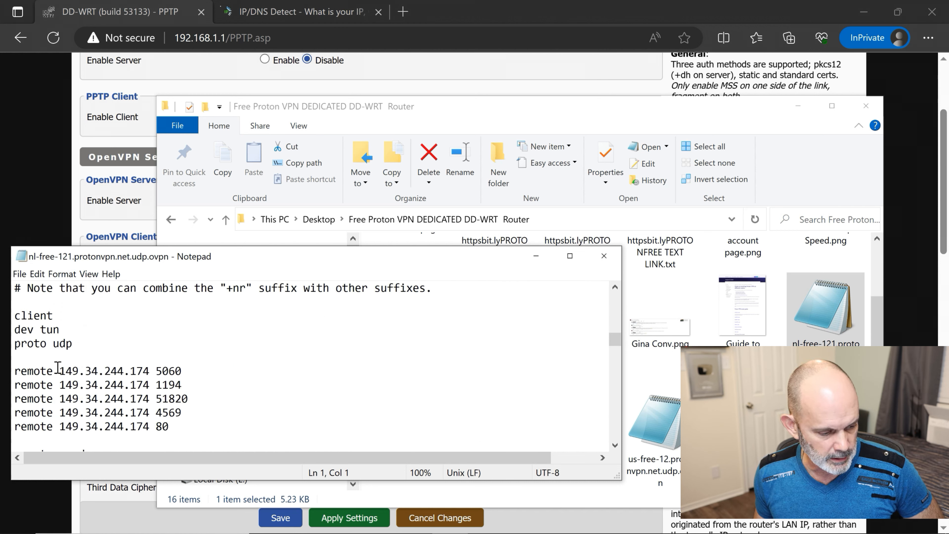
left_click_drag(60, 367, 100, 373)
left_click_drag(165, 374, 147, 373)
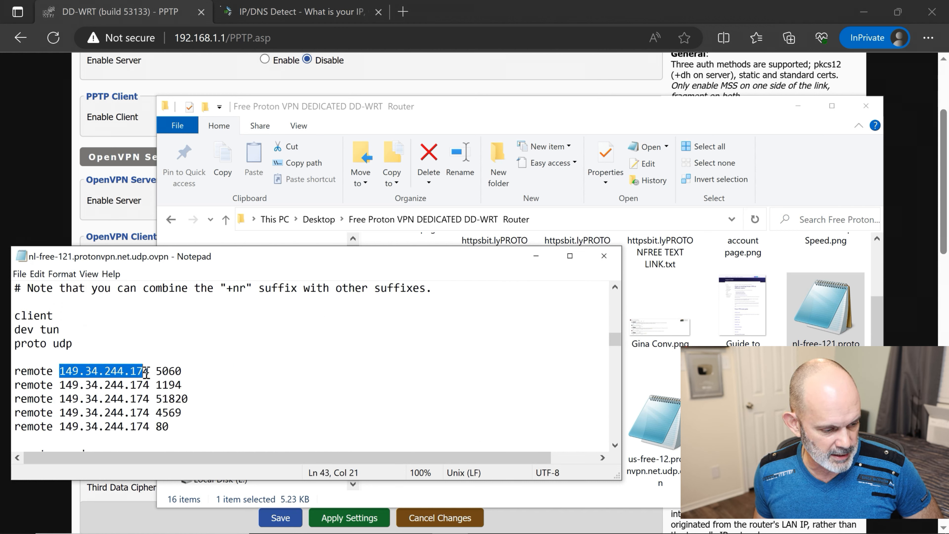
right_click(148, 373)
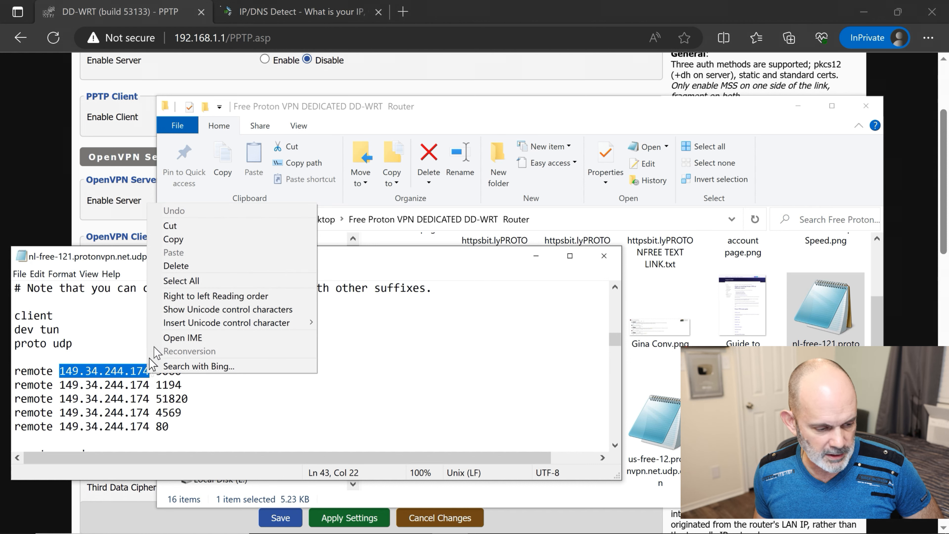
left_click(199, 240)
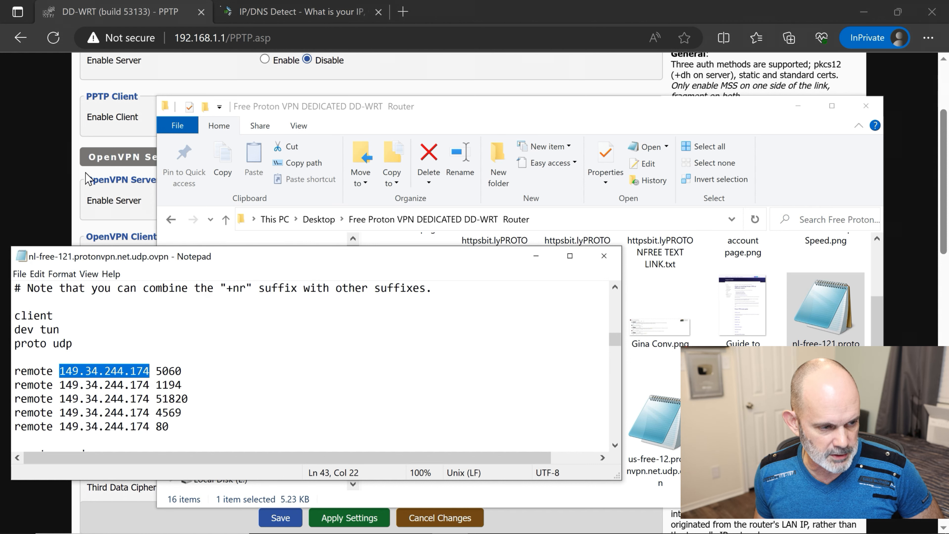
left_click(74, 181)
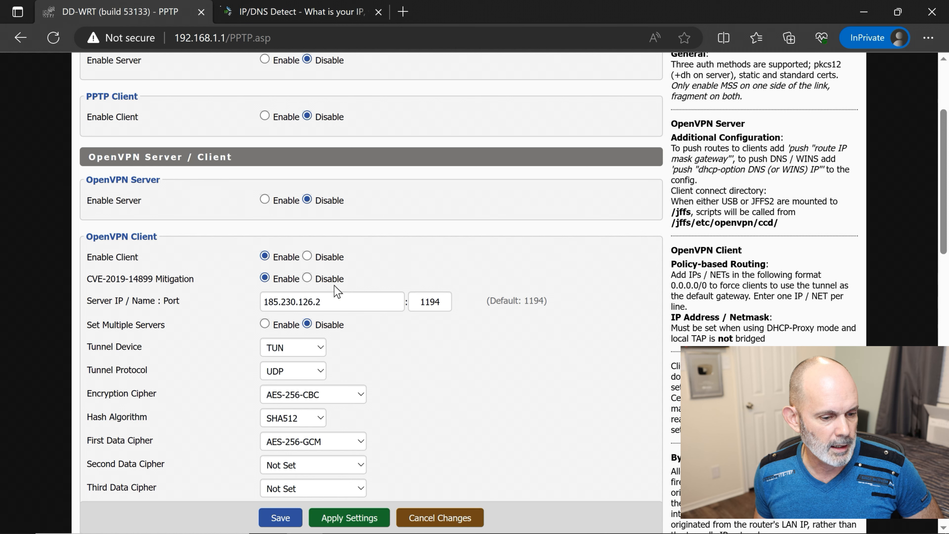
- Replace the OpenVPN client Server IP with 149.34.244.174 and apply the settings
left_click_drag(334, 299, 178, 297)
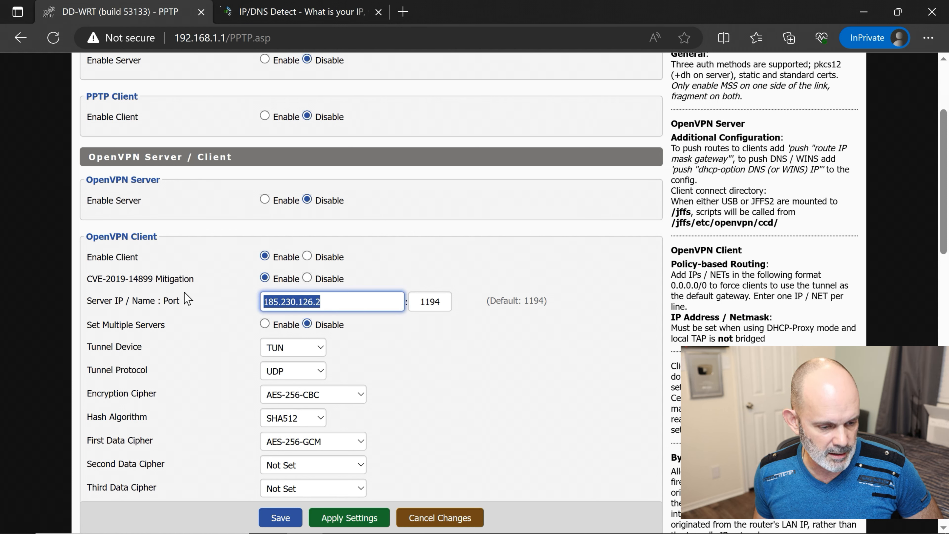
key("ctrl+v")
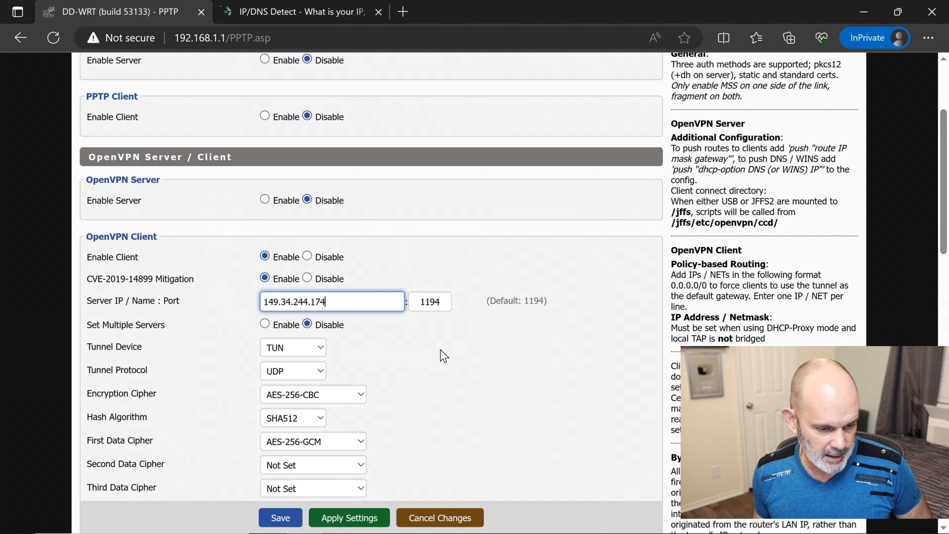
left_click(402, 360)
scroll(402, 360, "up", 4)
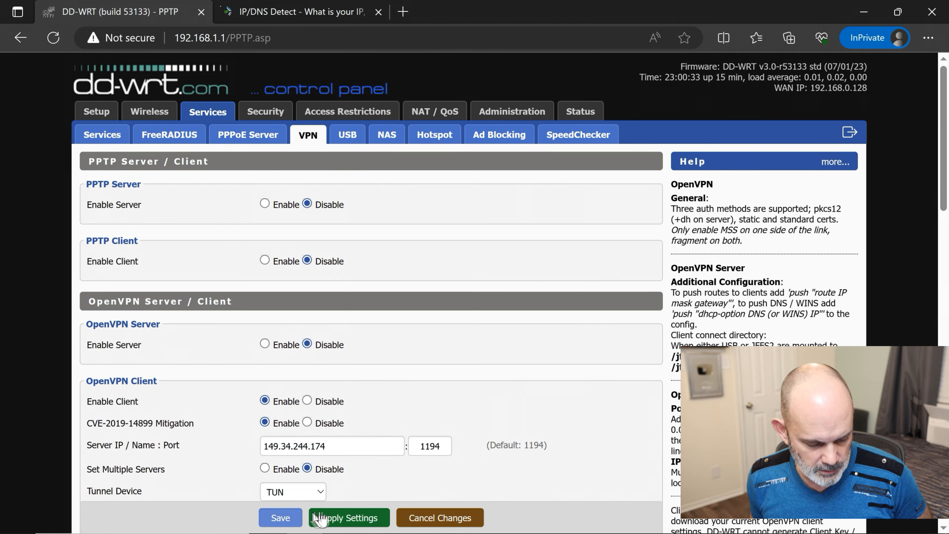
left_click(359, 518)
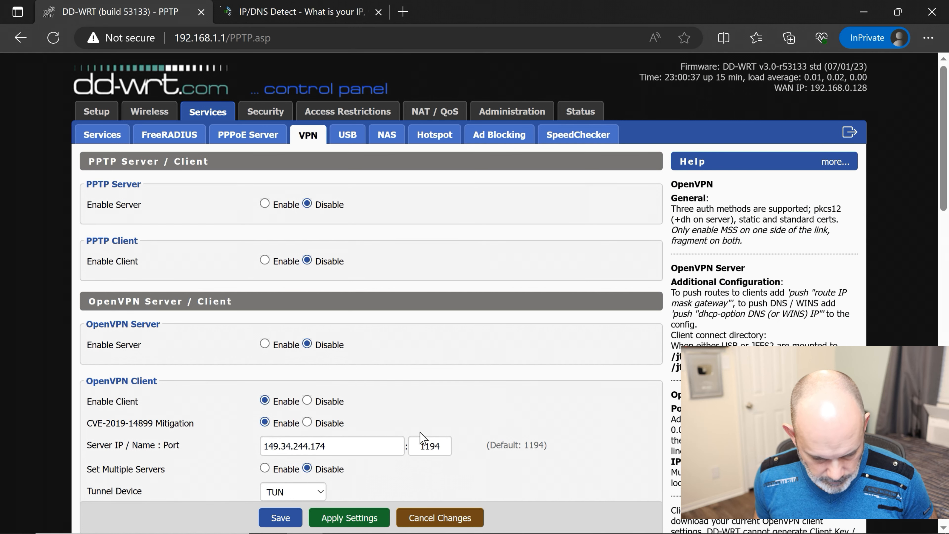
- Confirm Status > OpenVPN reports CONNECTED SUCCESS after a refresh, then close the browser
left_click(588, 113)
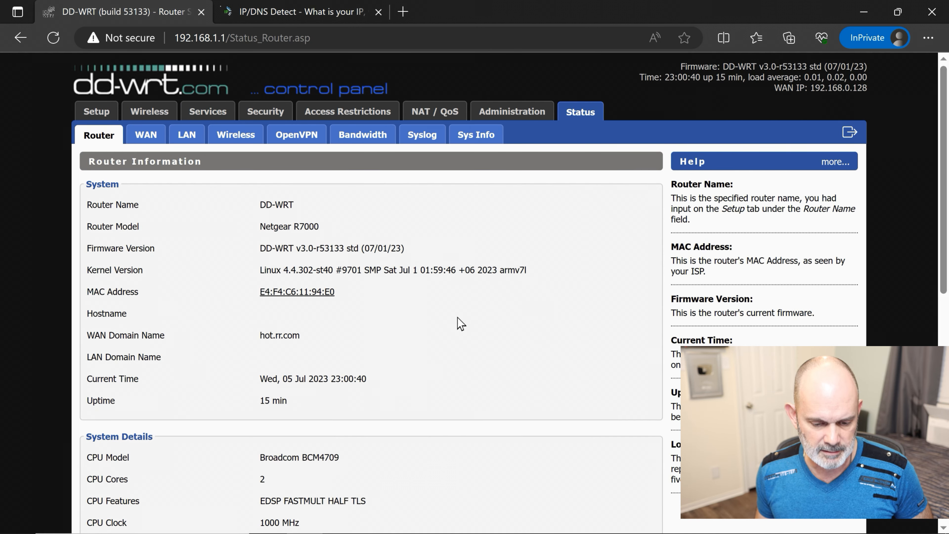
left_click(309, 139)
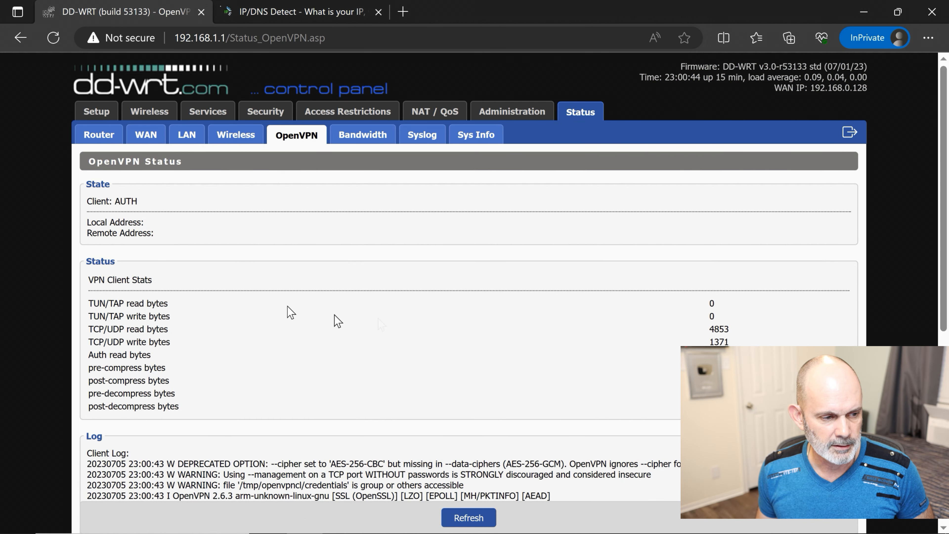
left_click(468, 517)
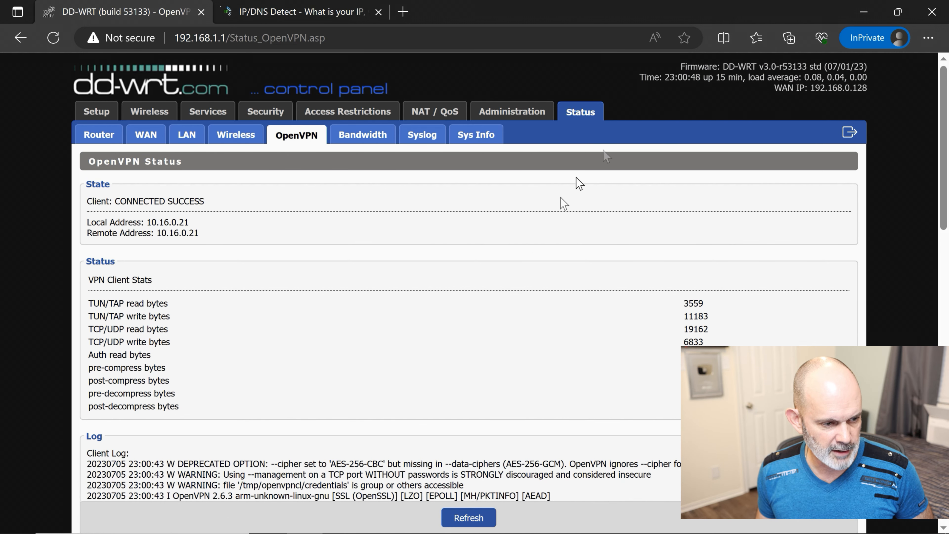
left_click(935, 9)
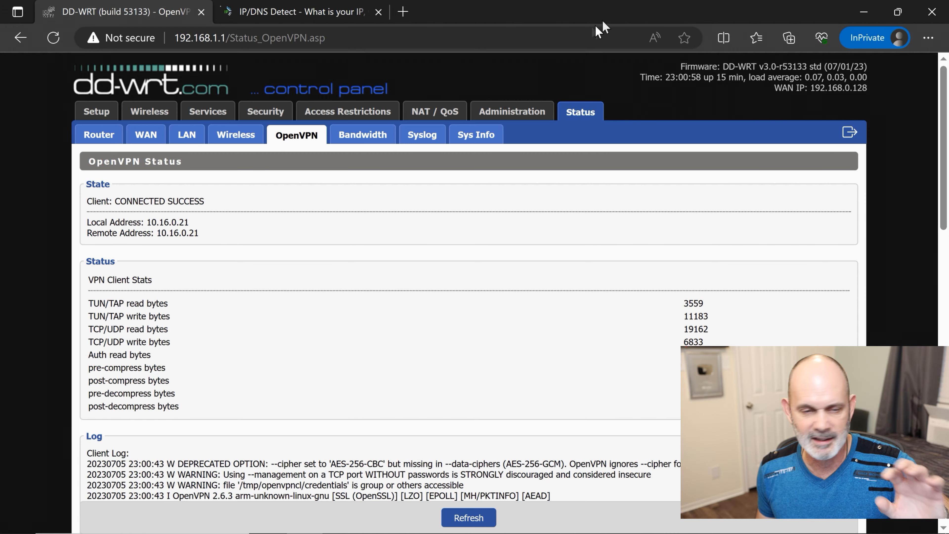
left_click(930, 12)
- Minimize Notepad and Explorer, then load ipleak.net in a new Edge InPrivate window
left_click(537, 258)
left_click(798, 106)
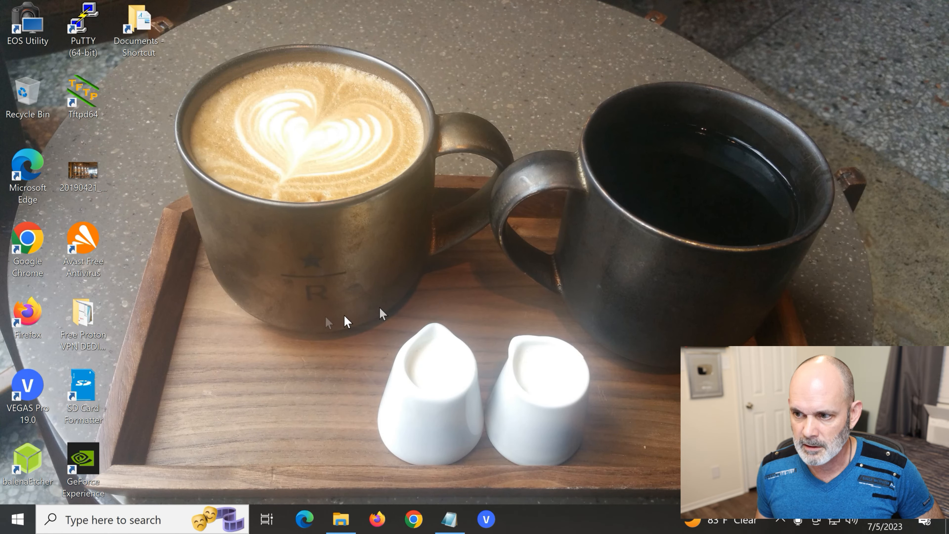
right_click(308, 516)
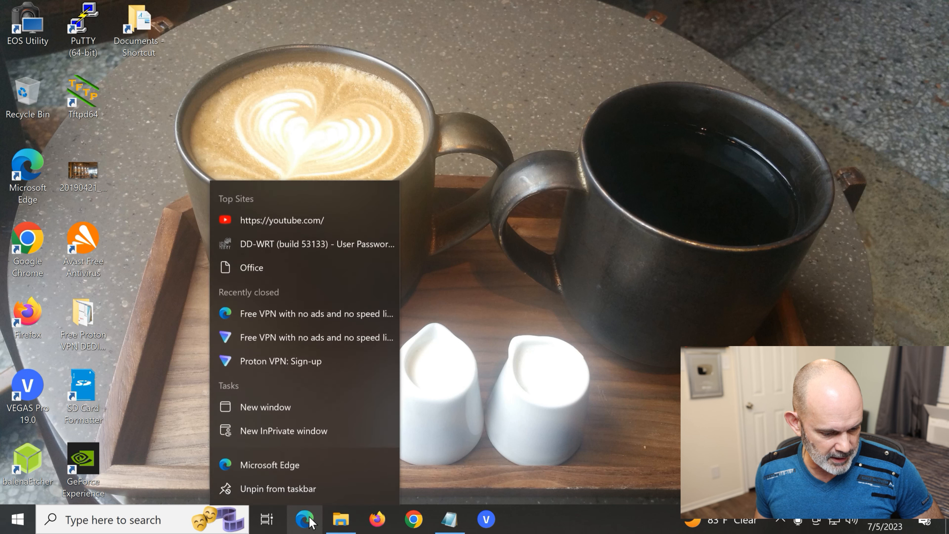
left_click(308, 430)
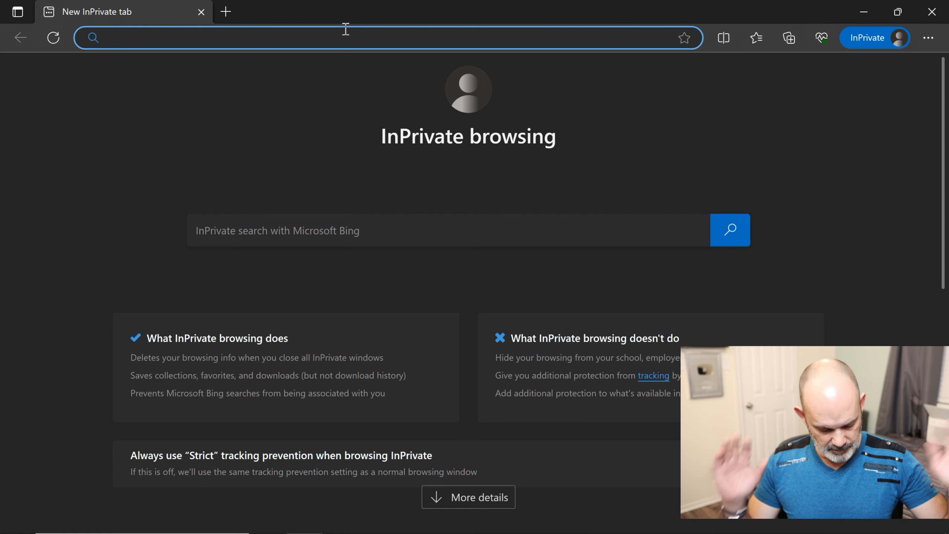
type("ipleak.ne")
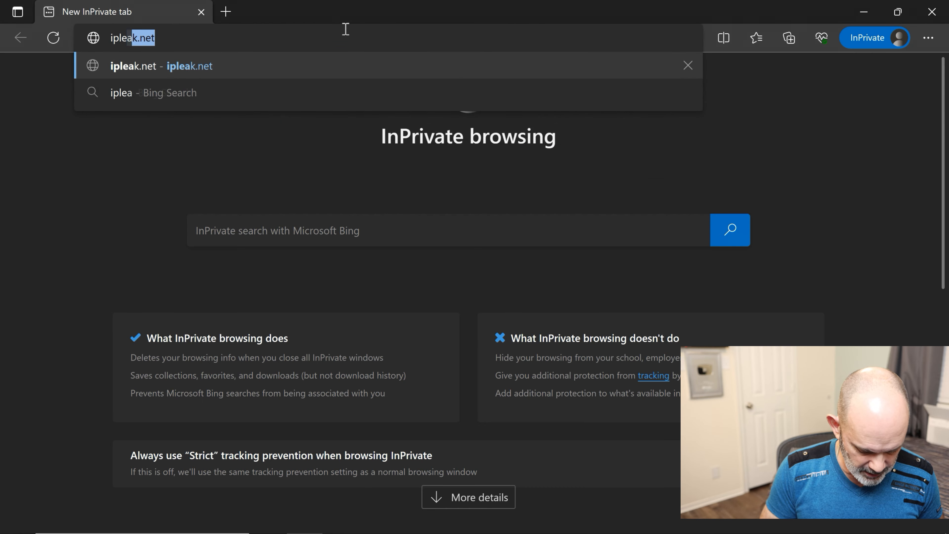
type("t")
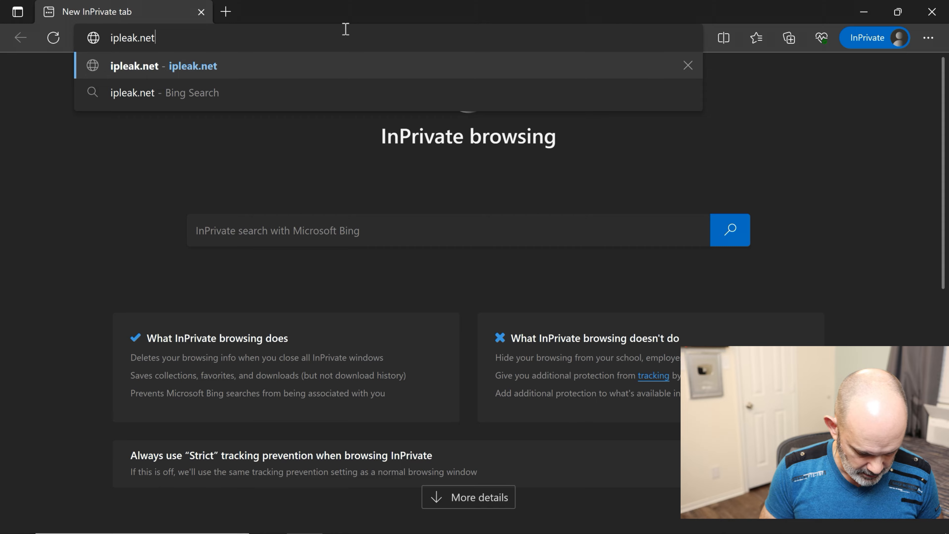
key("Return")
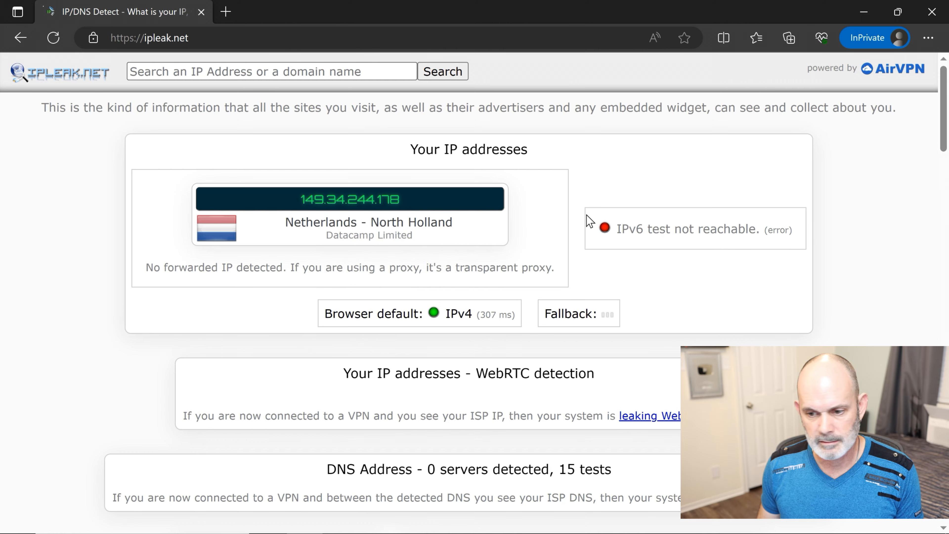
- Scroll to ipleak.net's IP details showing 149.34.244.178 in Amsterdam, Netherlands, with 0 DNS servers
scroll(594, 286, "down", 5)
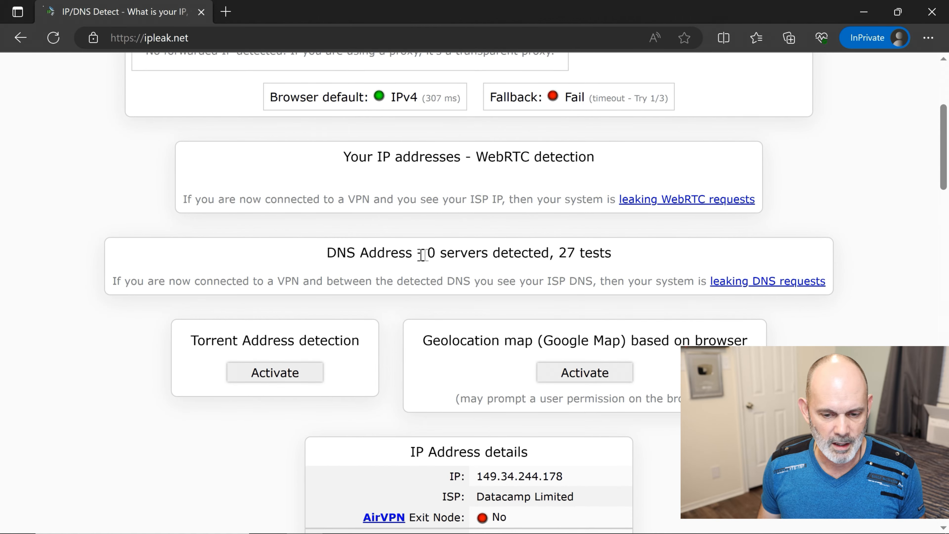
scroll(572, 284, "down", 2)
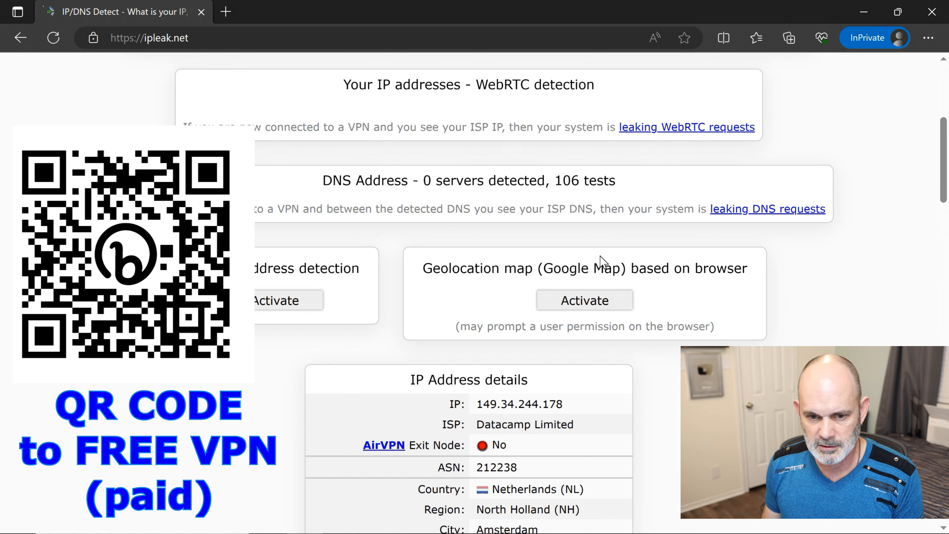
- Activate ipleak.net's browser geolocation map, allow location access and review the expanded map
left_click(598, 301)
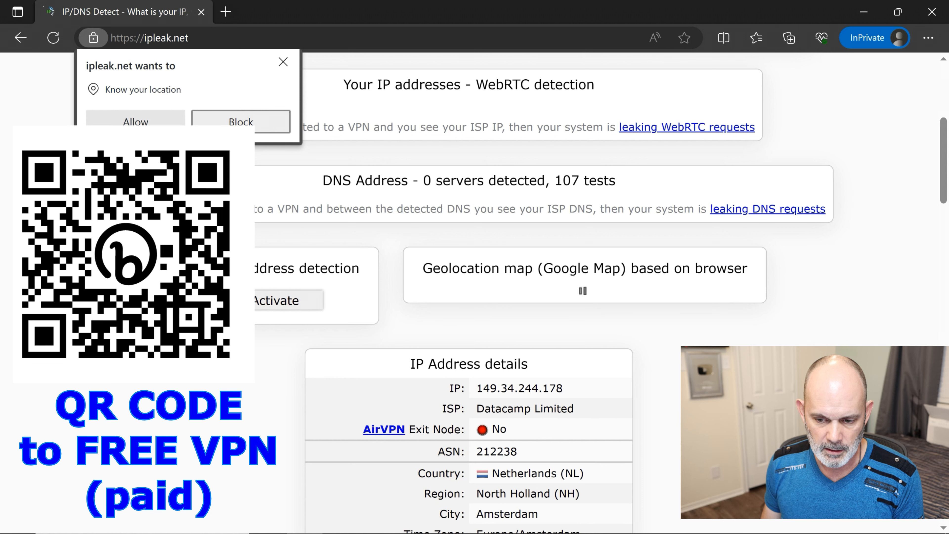
left_click(150, 124)
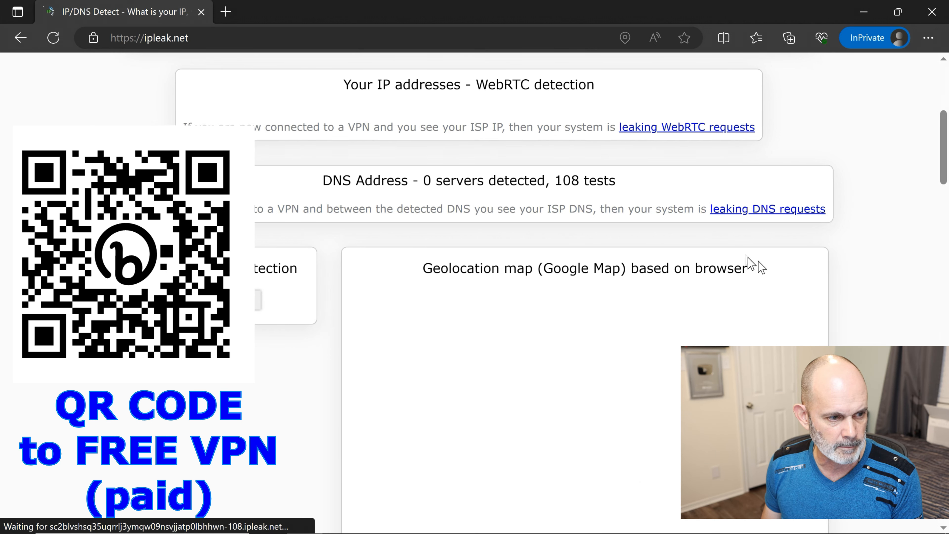
scroll(858, 259, "down", 1)
scroll(858, 260, "down", 2)
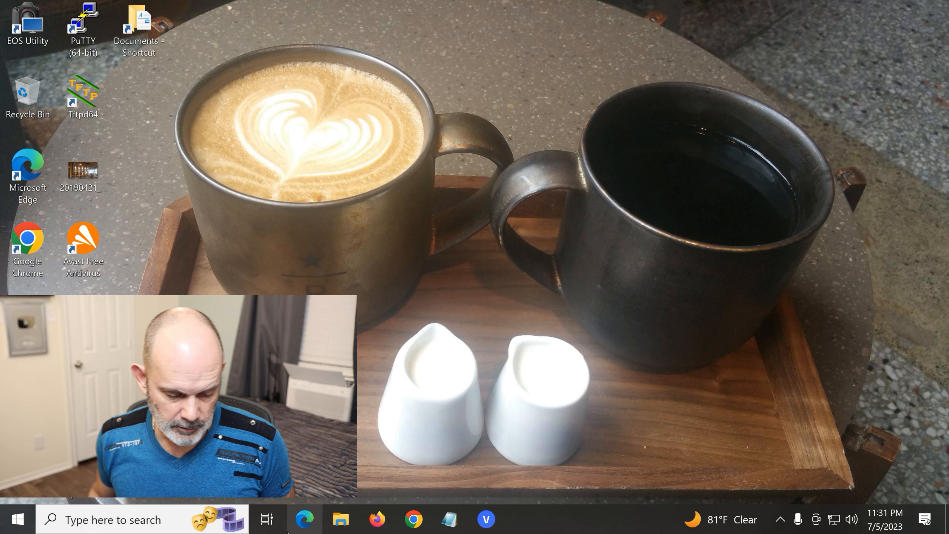
left_click(309, 526)
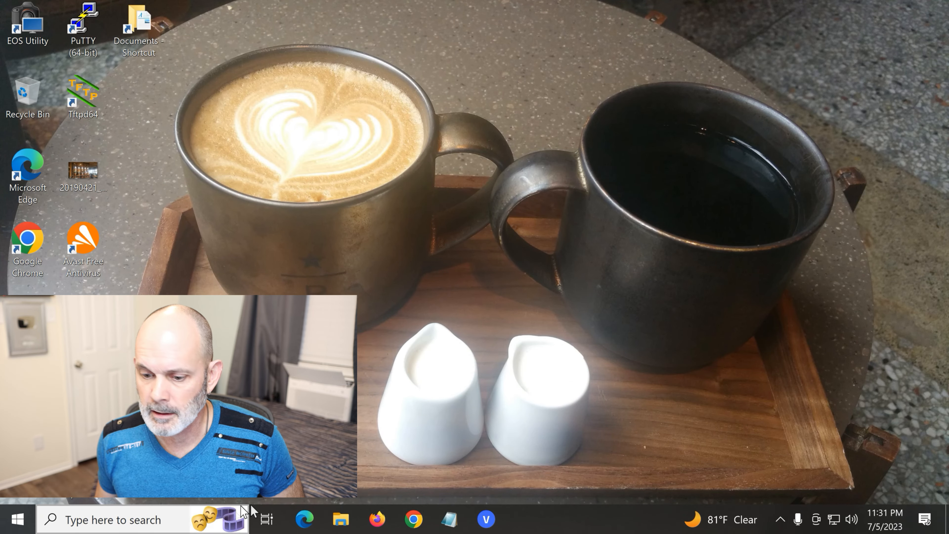
- Load ipleak.net in a fresh Edge InPrivate window to recheck the Netherlands IP 149.34.244.178
right_click(304, 519)
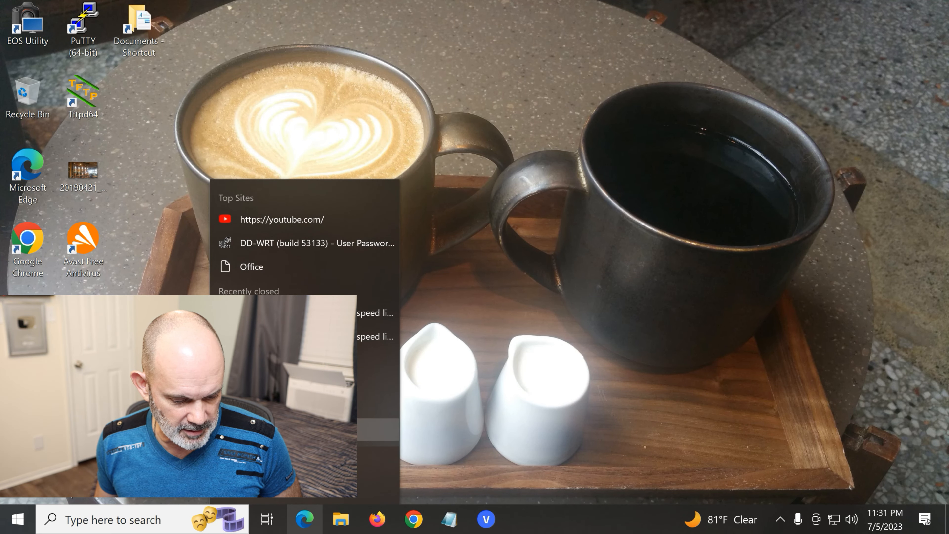
left_click(377, 429)
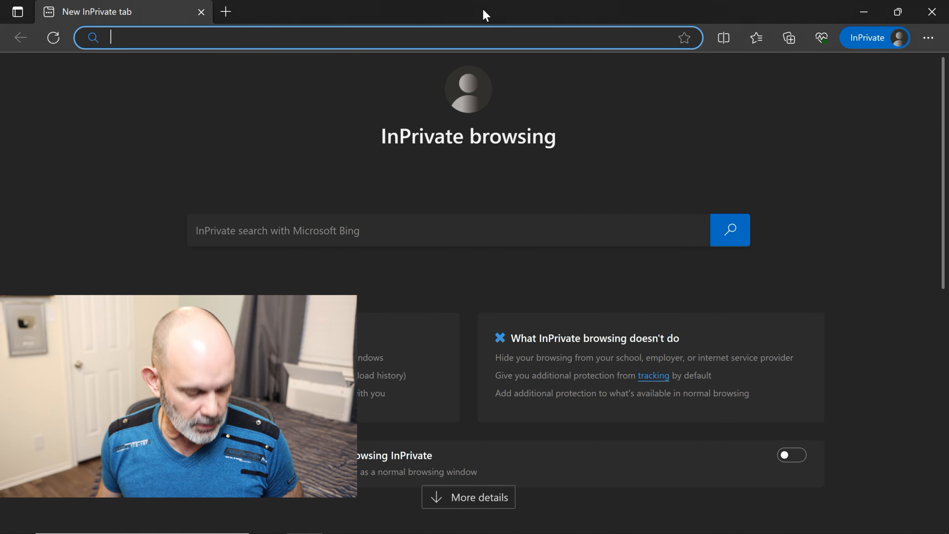
type("iplea")
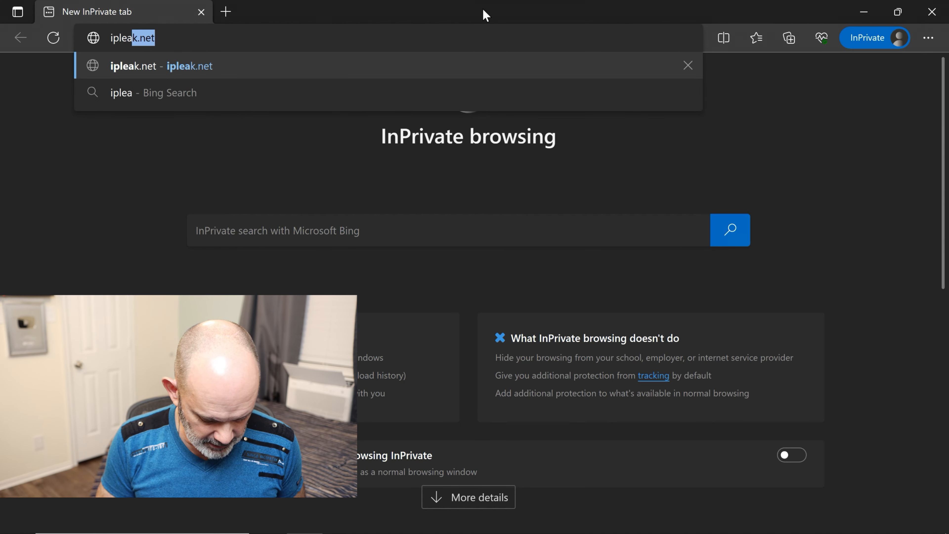
type("k.net")
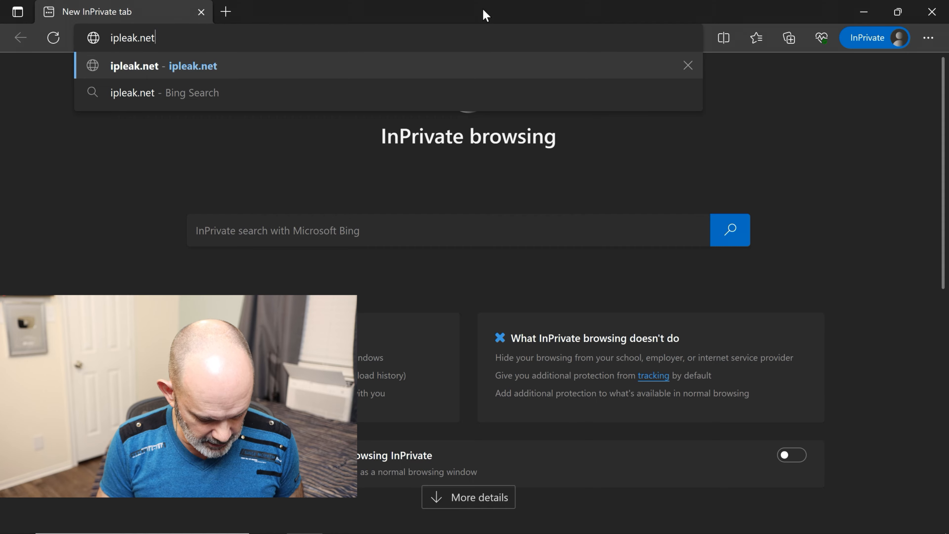
key("Return")
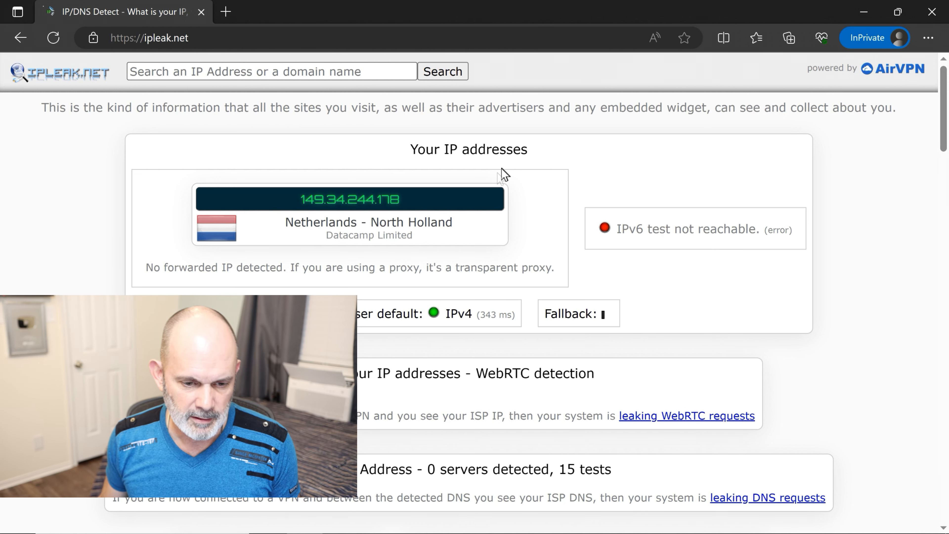
- Activate the browser geolocation map and allow ipleak.net to use the location
scroll(616, 317, "down", 3)
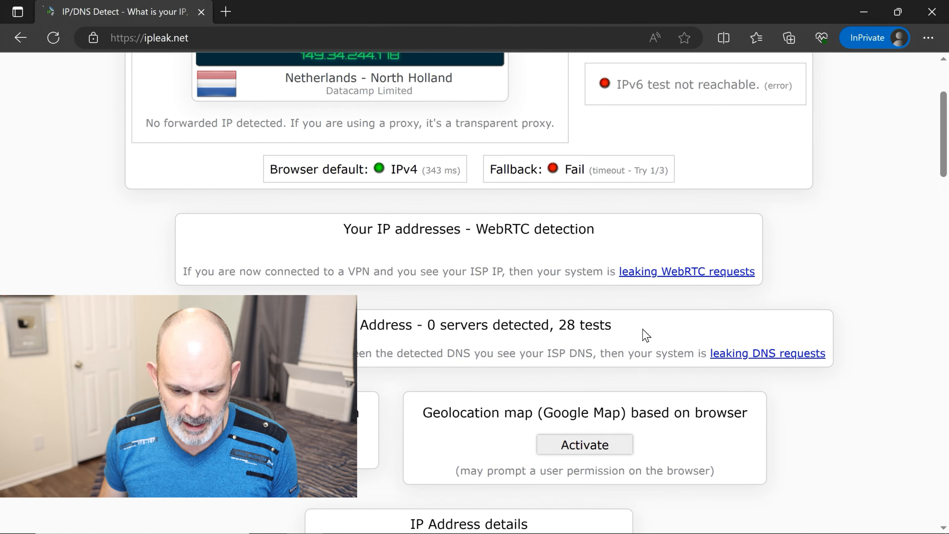
scroll(646, 385, "down", 3)
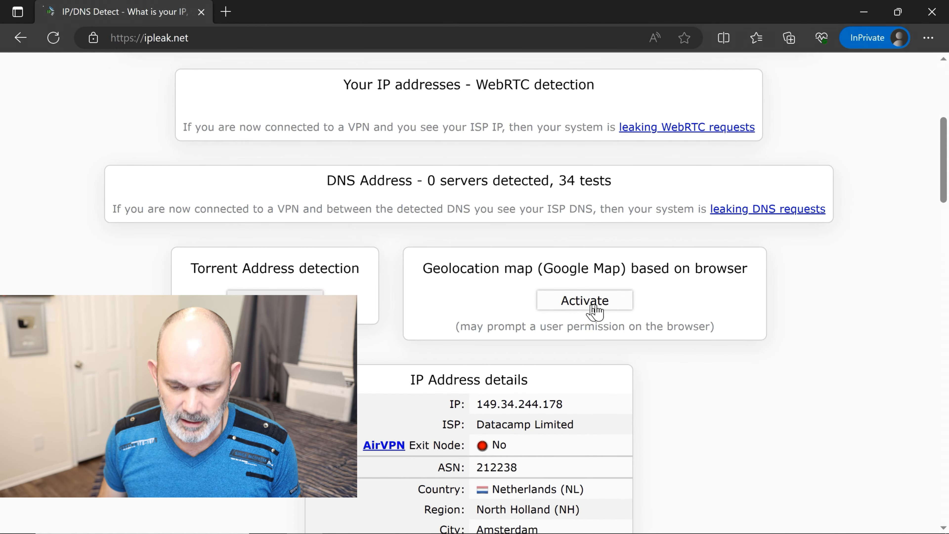
left_click(591, 307)
left_click(141, 128)
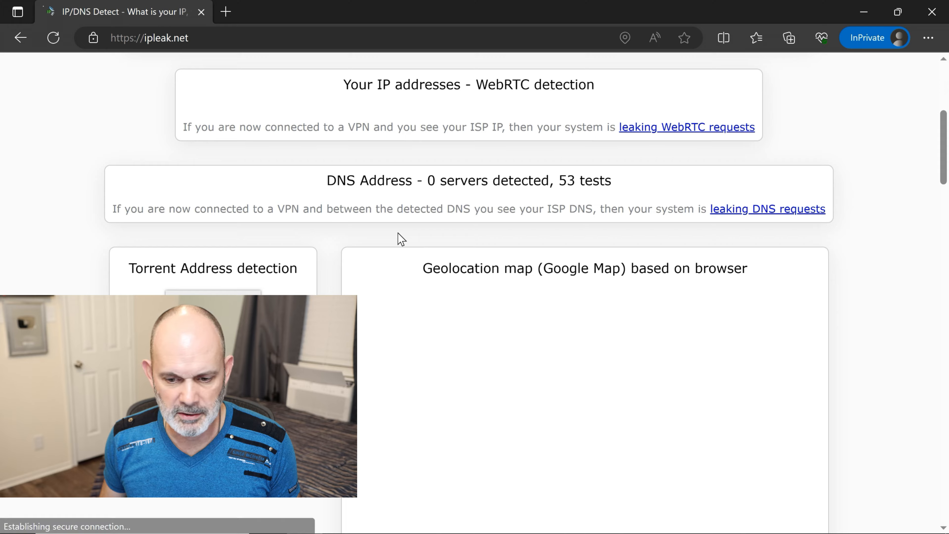
- Activate the IP-based map, placing 149.34.244.178 in Amsterdam, Netherlands
scroll(399, 235, "down", 2)
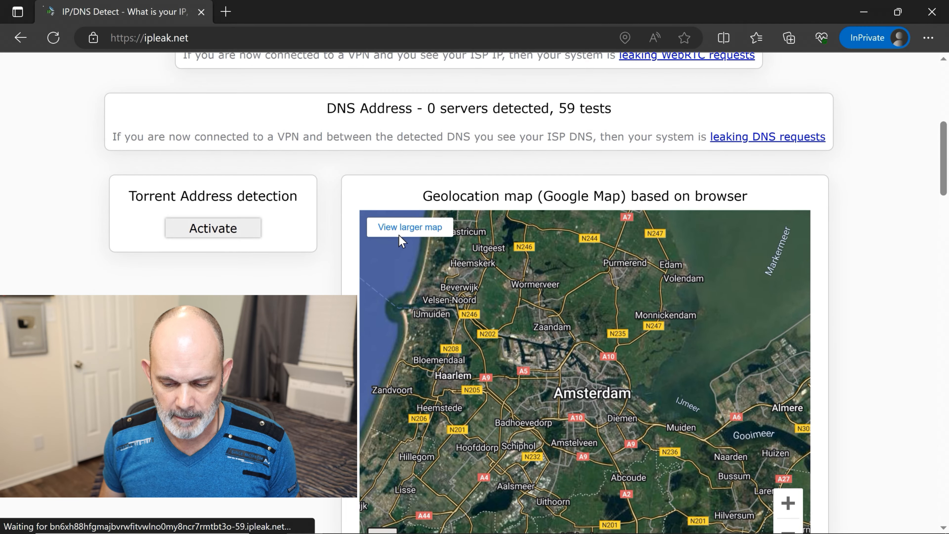
scroll(399, 235, "down", 4)
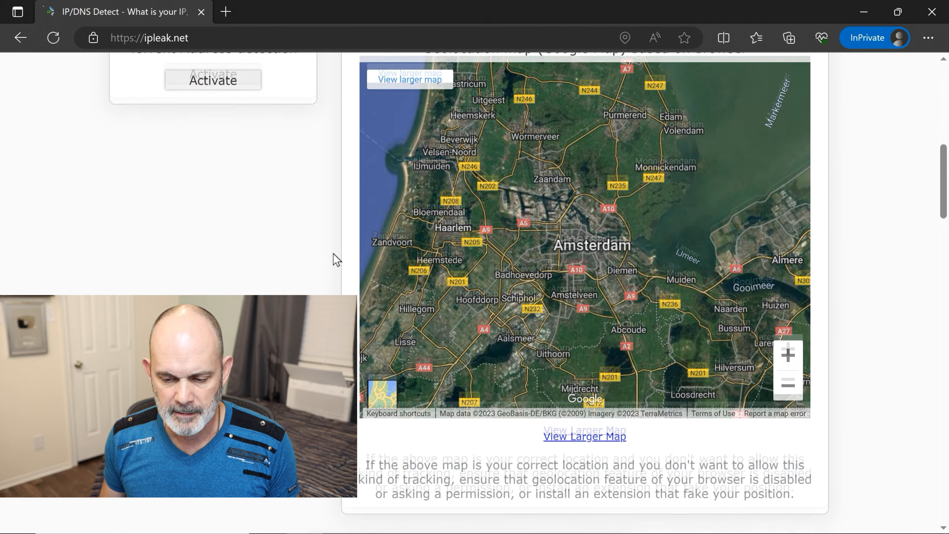
scroll(334, 260, "down", 5)
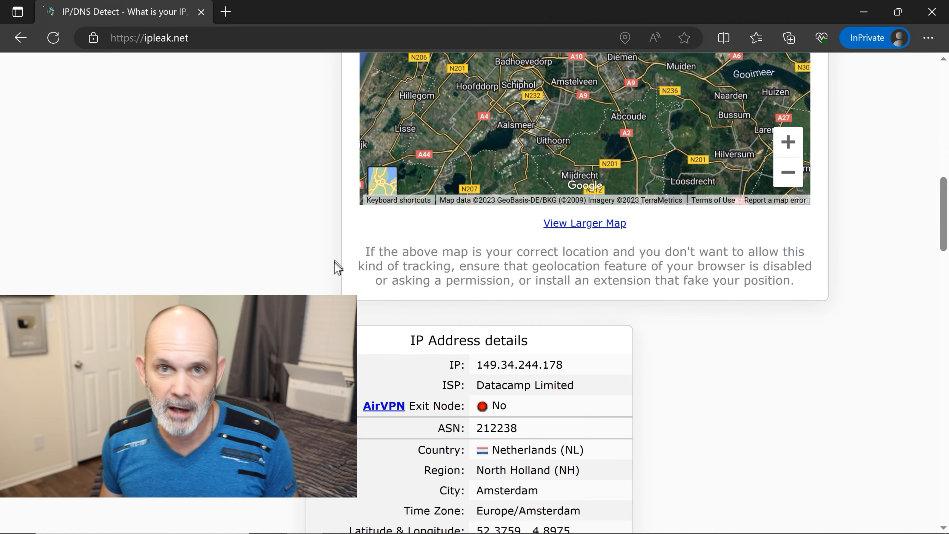
scroll(328, 288, "down", 2)
scroll(330, 288, "down", 2)
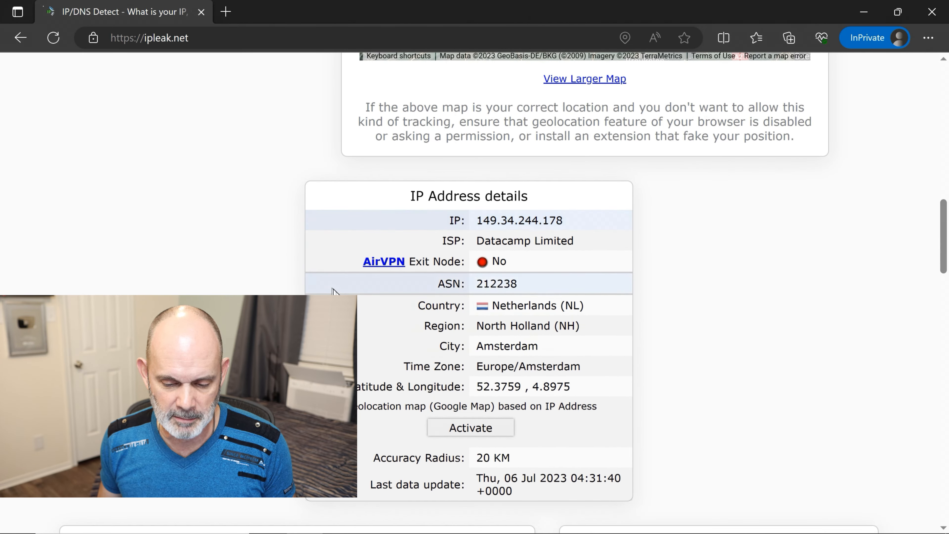
left_click(508, 429)
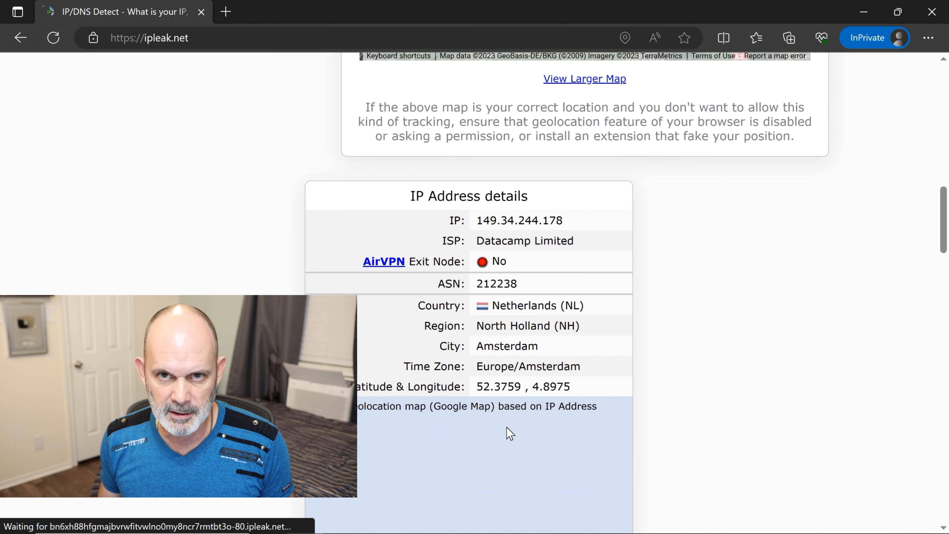
- Zoom the IP map out four levels to show the Netherlands, Belgium and Germany
scroll(735, 351, "down", 3)
scroll(735, 351, "down", 3)
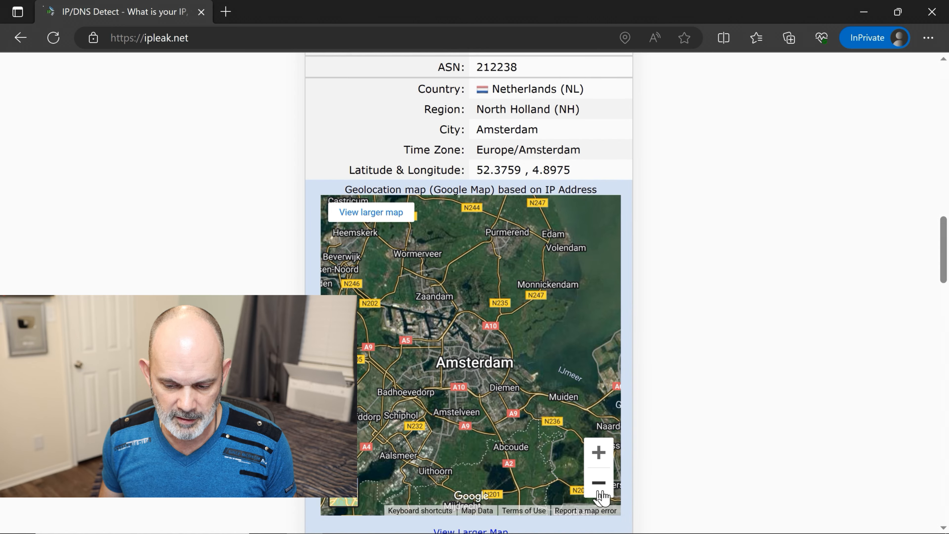
left_click(599, 490)
left_click(600, 490)
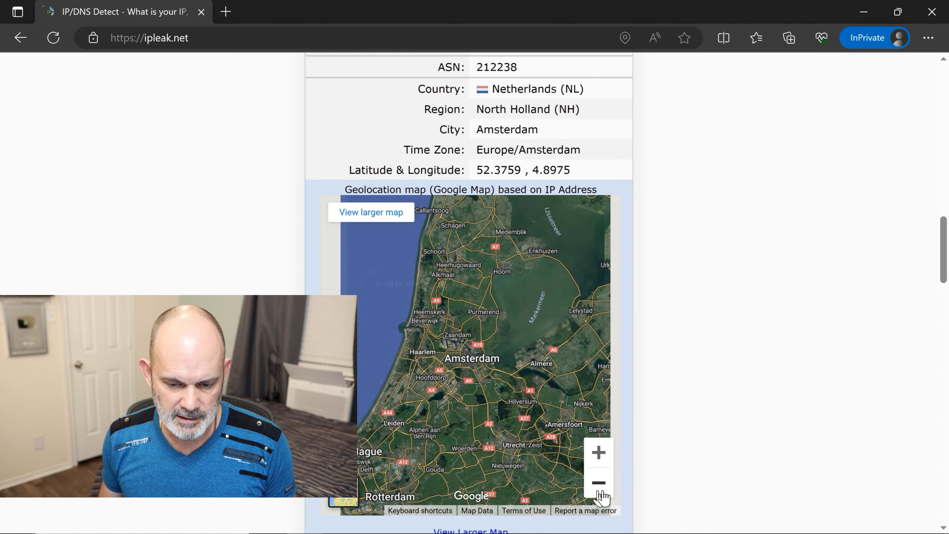
left_click(600, 490)
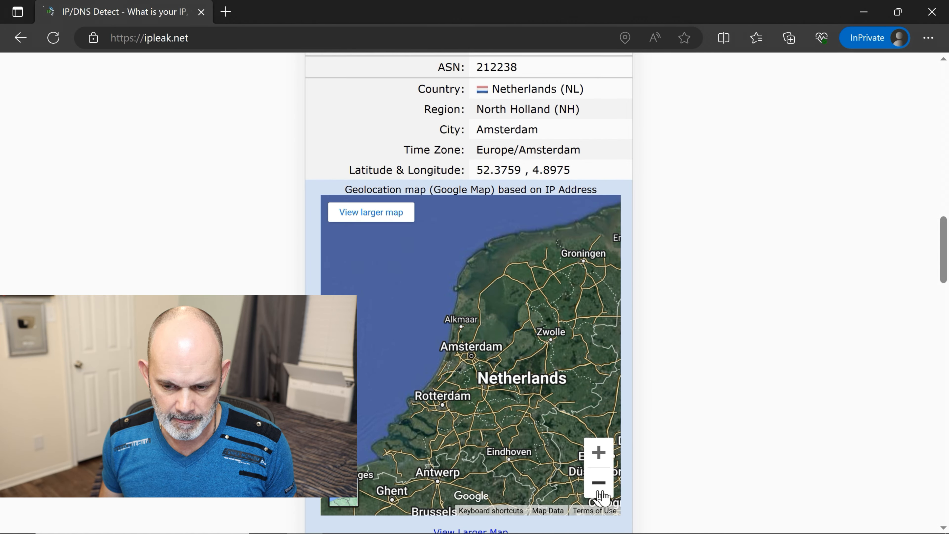
left_click(599, 490)
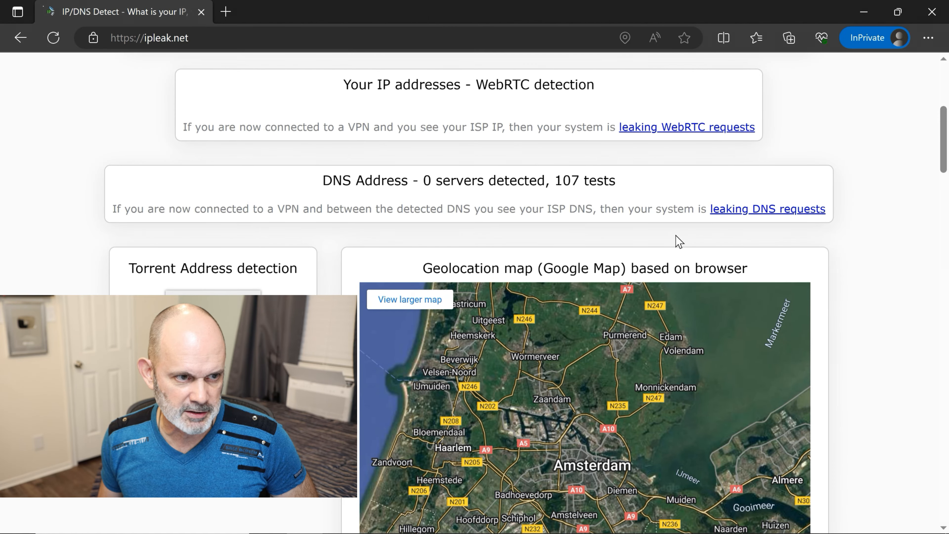
- Load the router's control panel at 192.168.1.1 in a new private tab
left_click(226, 12)
type("192.168.1.1")
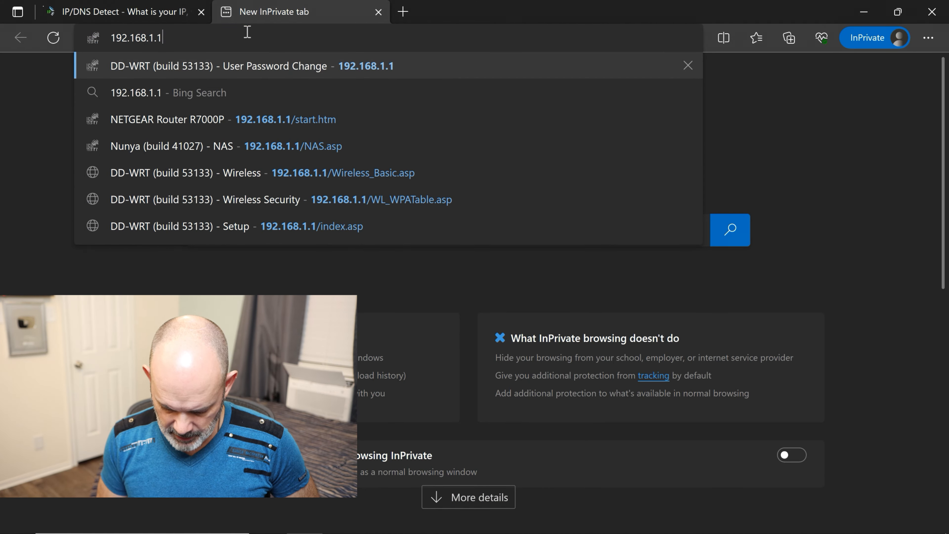
key("Return")
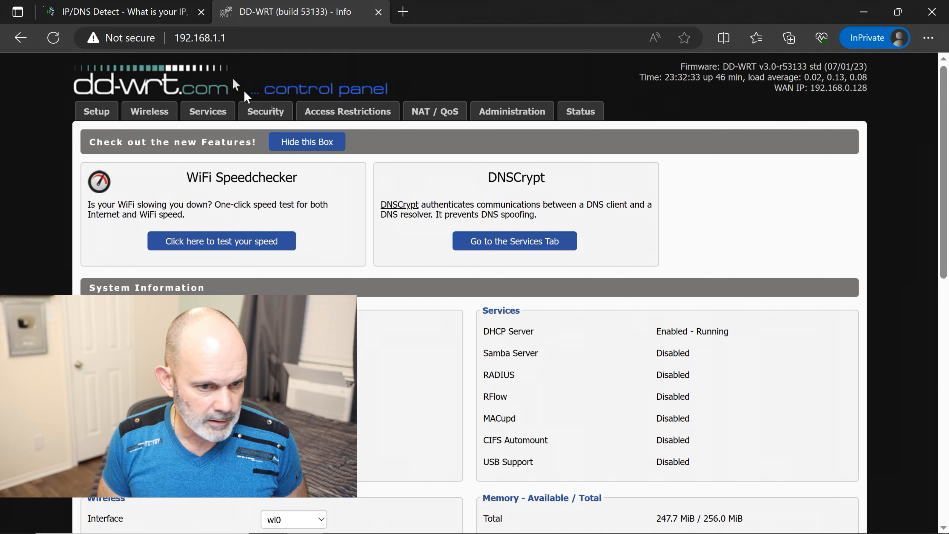
- Sign in to the Status pages with the router admin account and view OpenVPN status
left_click(577, 112)
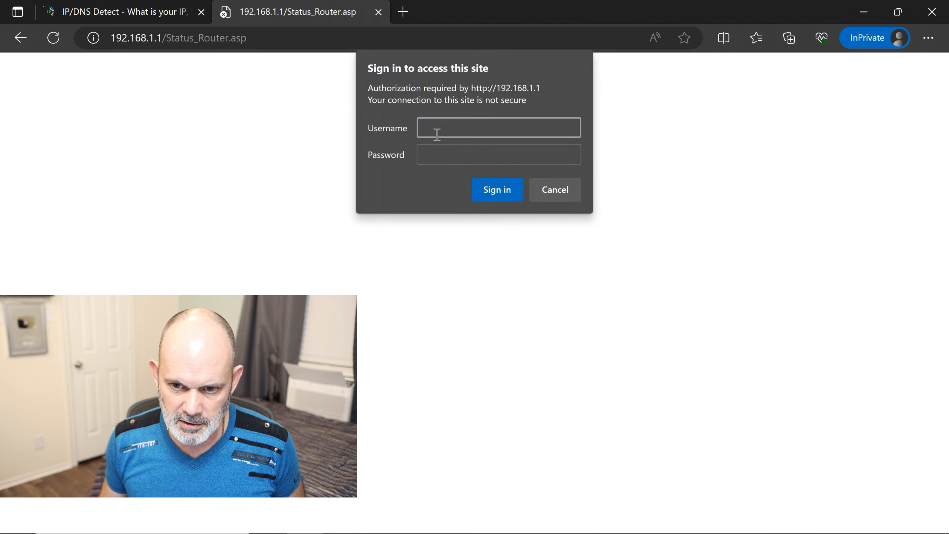
type("admin")
key("Tab")
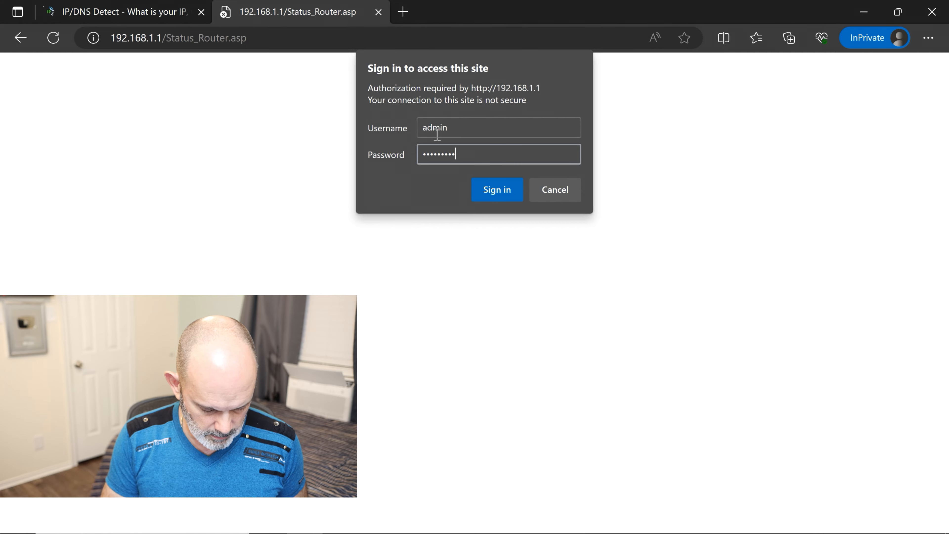
key("Return")
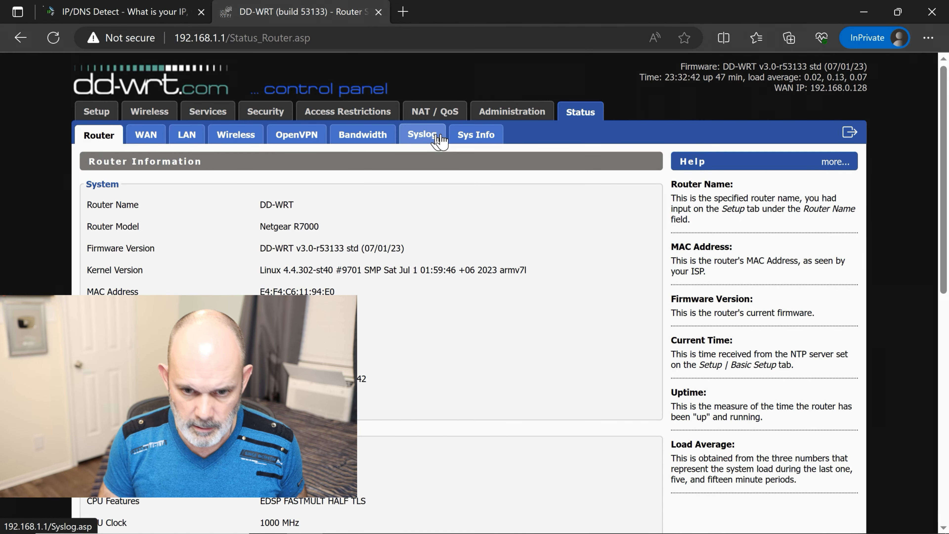
left_click(301, 143)
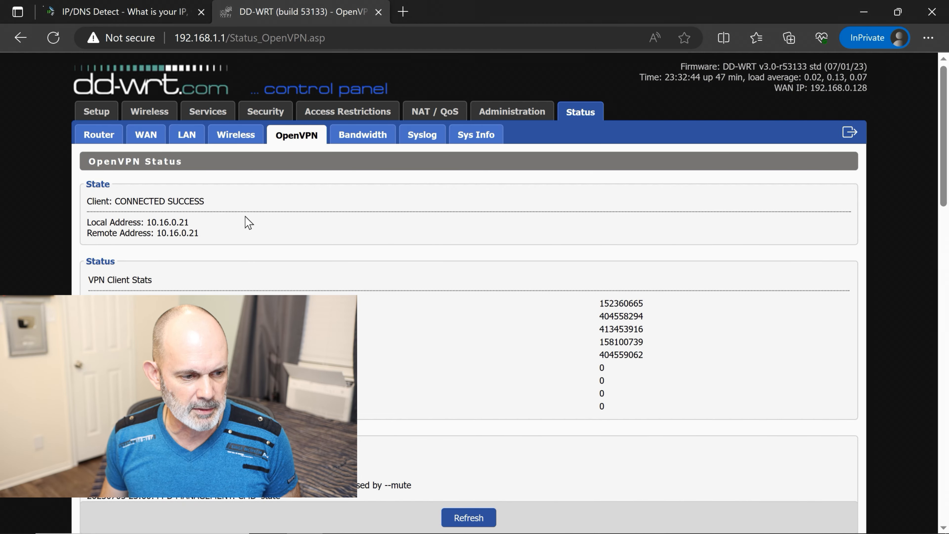
scroll(247, 222, "down", 2)
scroll(247, 222, "up", 2)
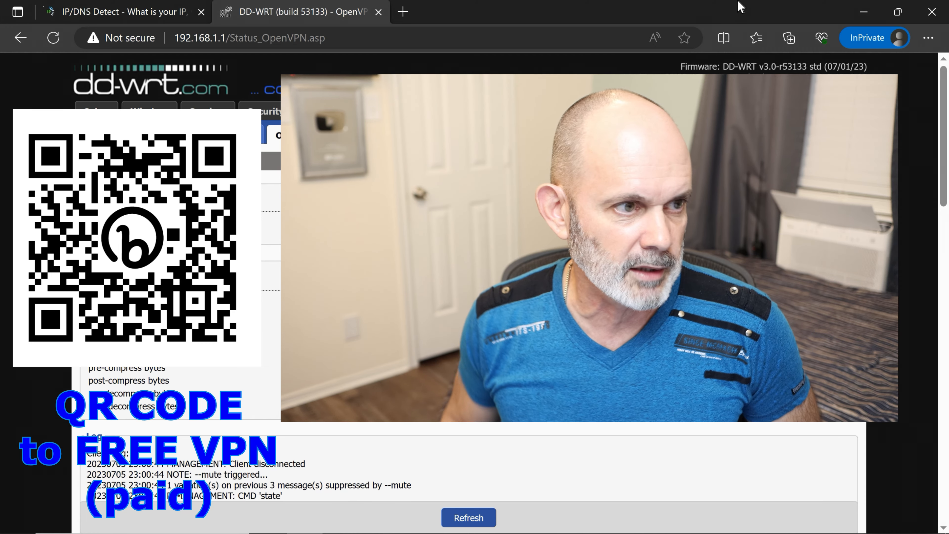
- Return to the ipleak.net IP/DNS Detect tab showing the Amsterdam map
left_click(127, 22)
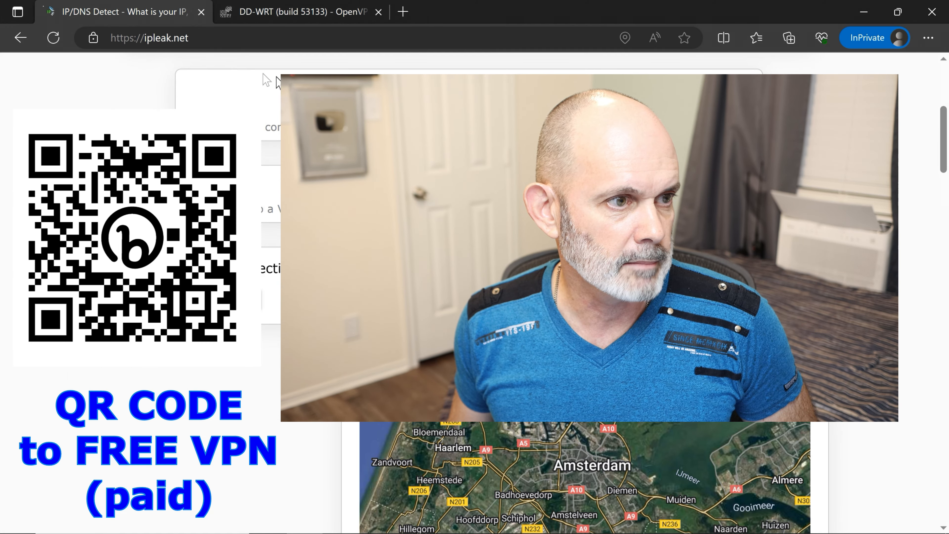
scroll(474, 262, "down", 3)
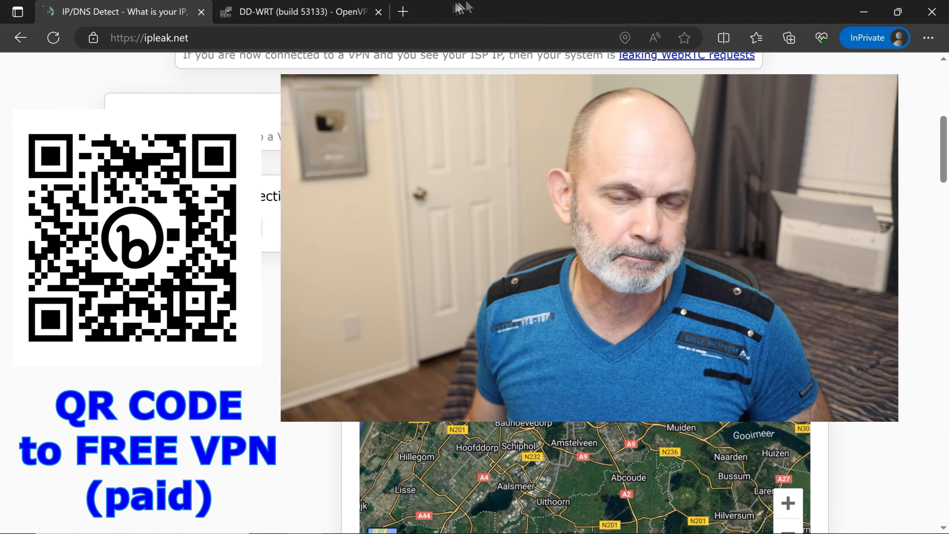
- Open a blank new InPrivate tab with an empty address bar
key("ctrl+t")
type("p")
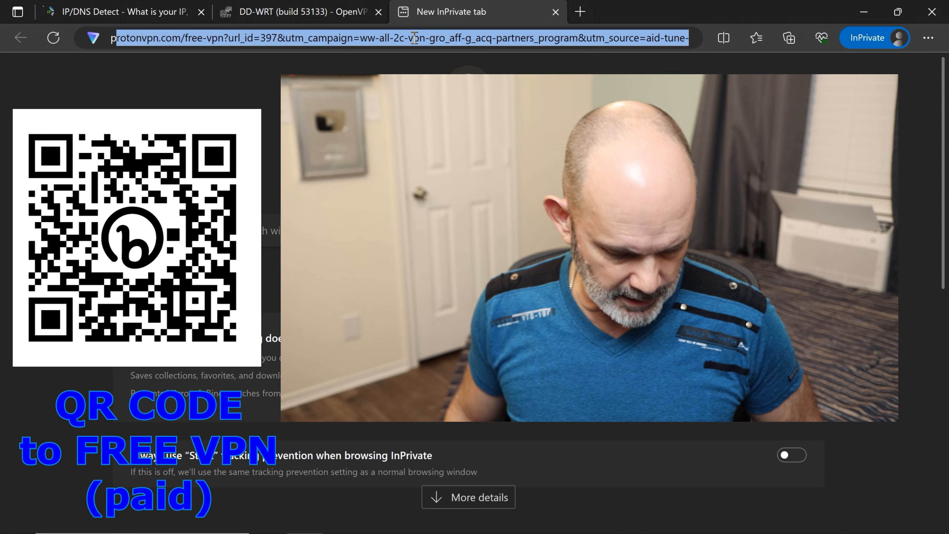
key("BackSpace")
key("BackSpace")
right_click(414, 38)
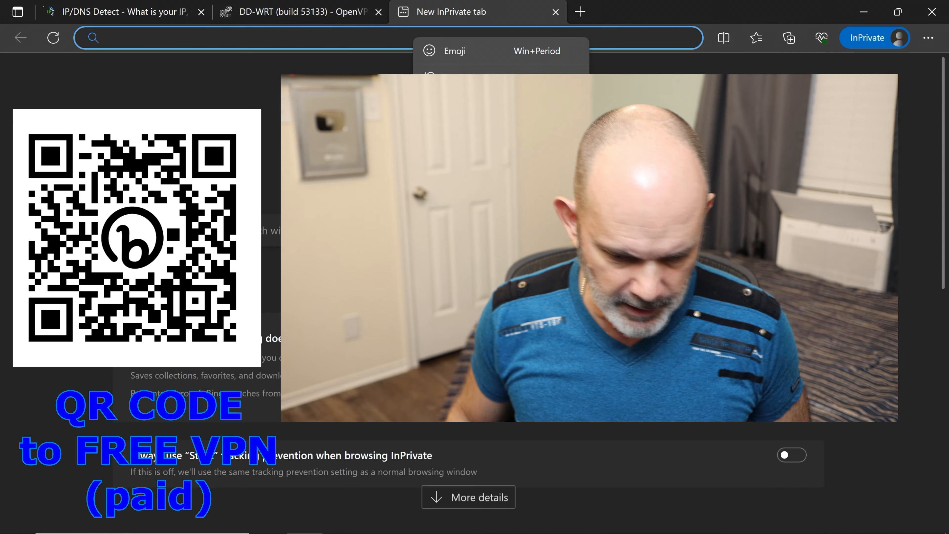
left_click(450, 521)
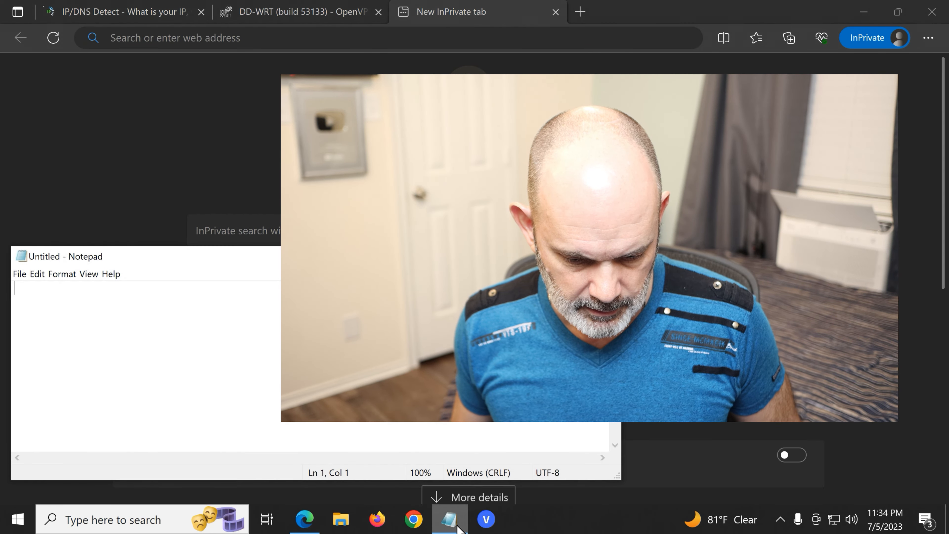
left_click(18, 274)
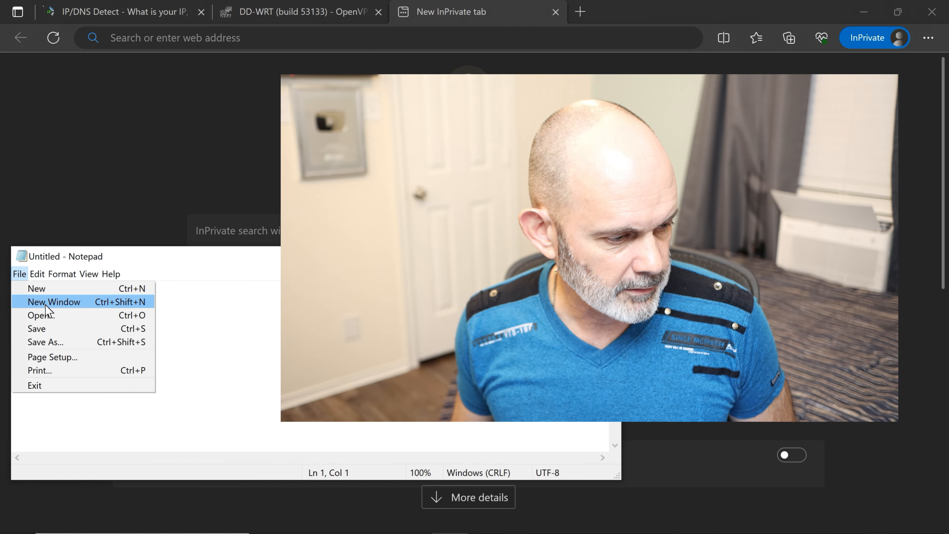
left_click(41, 315)
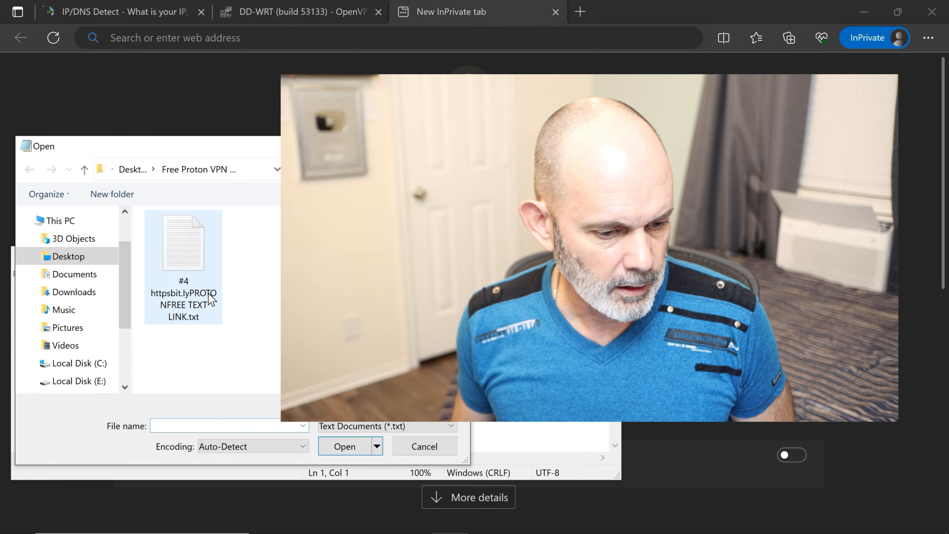
double_click(208, 293)
left_click_drag(176, 289, 4, 281)
key("ctrl+c")
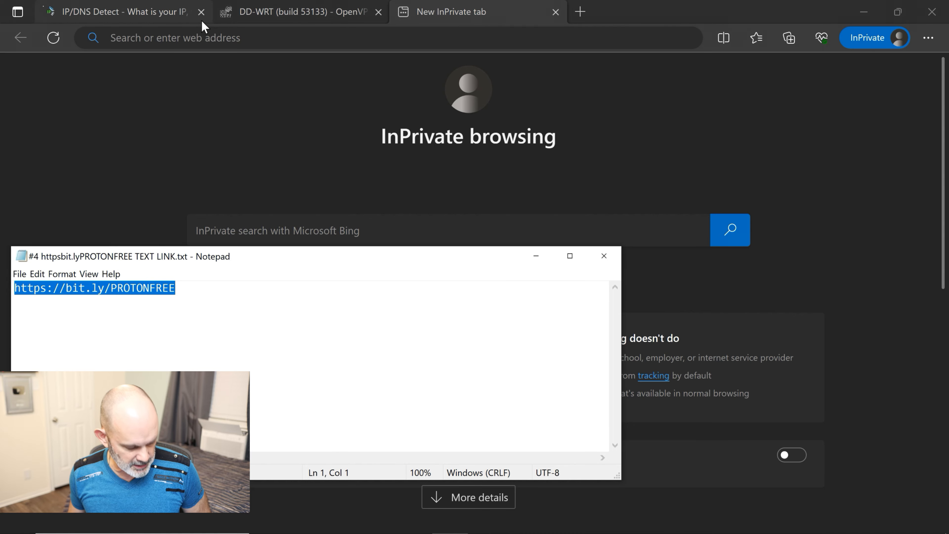
- Paste and load the bit.ly/PROTONFREE link, then show the site's coupon offers
left_click(194, 39)
key("ctrl+v")
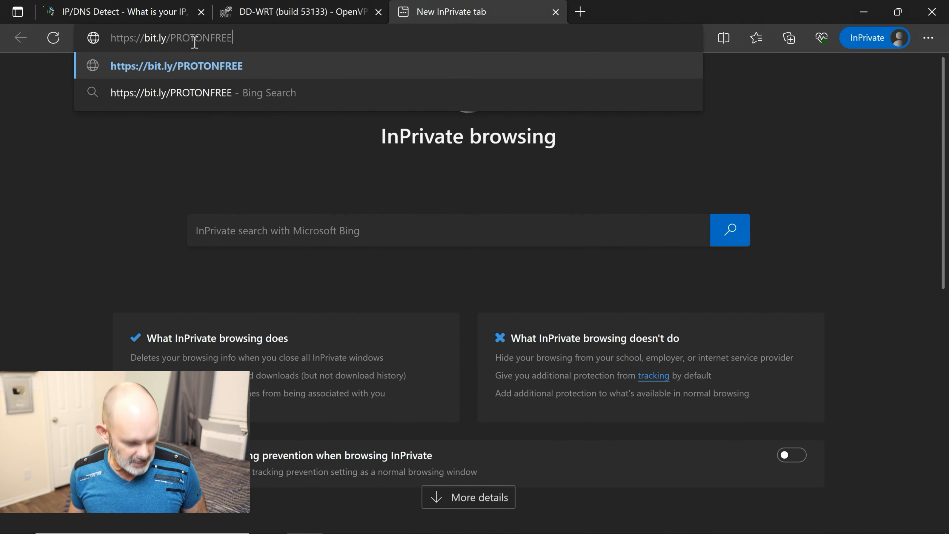
key("Return")
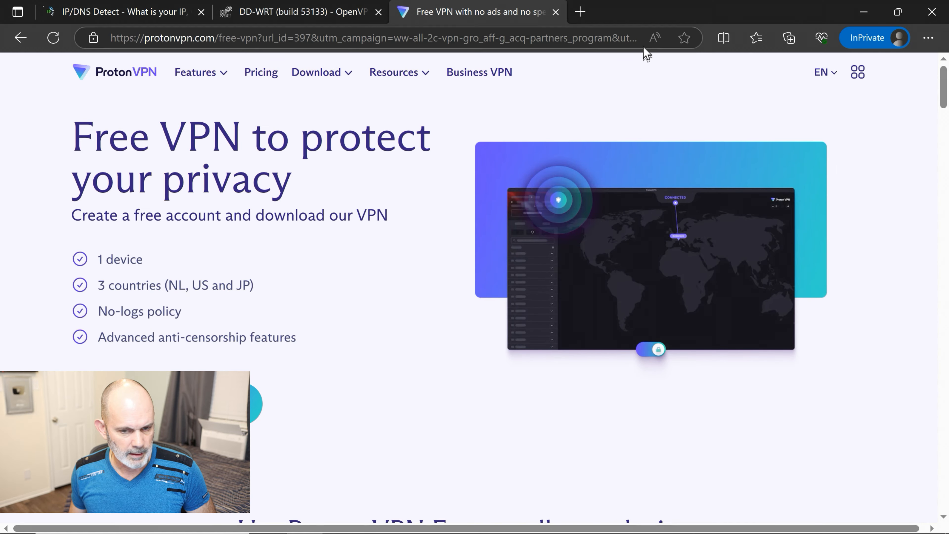
left_click(622, 40)
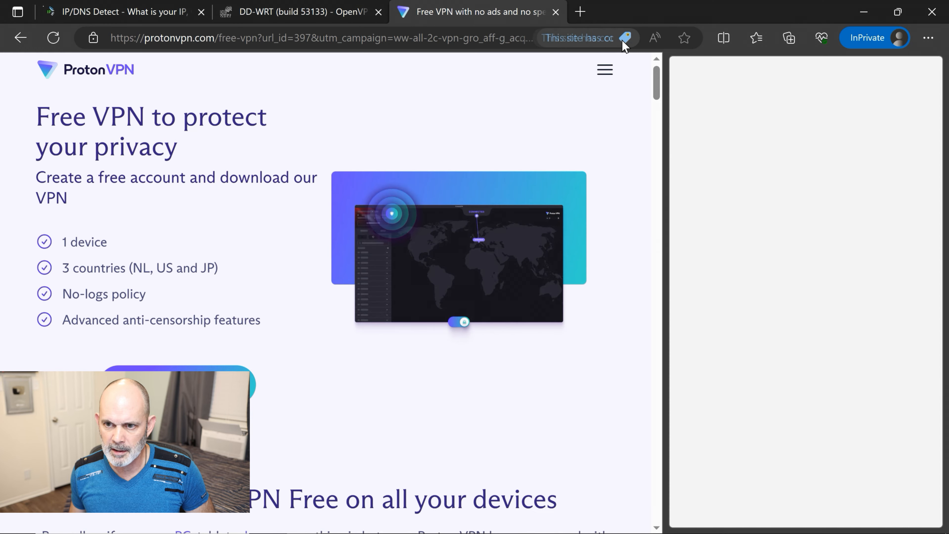